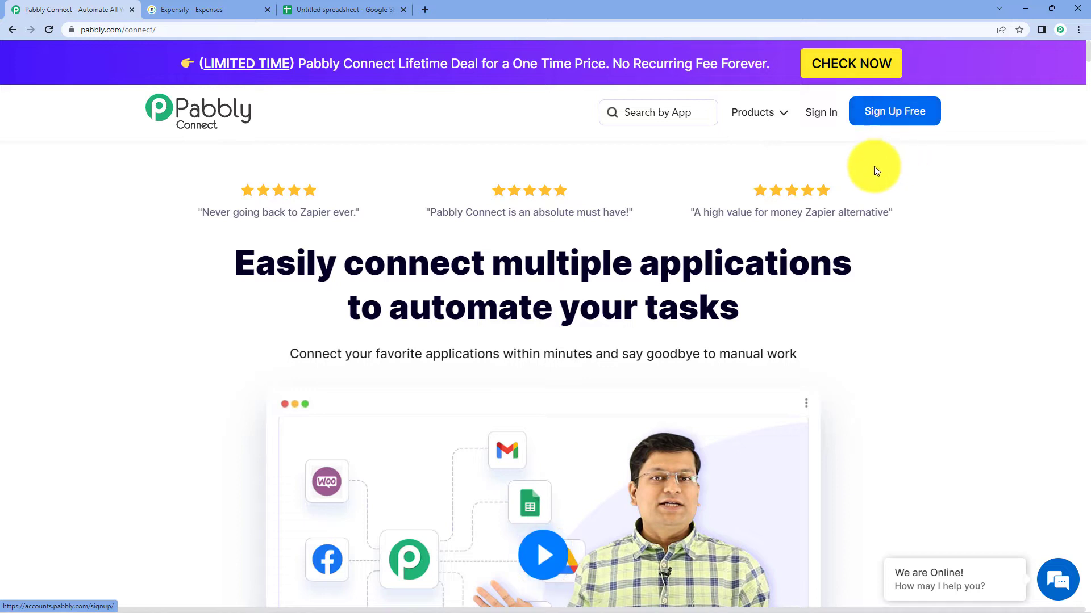
# - Sign in, open Pabbly Connect, and name a new workflow 'Google Sheets to Expensify'
pyautogui.click(824, 117)
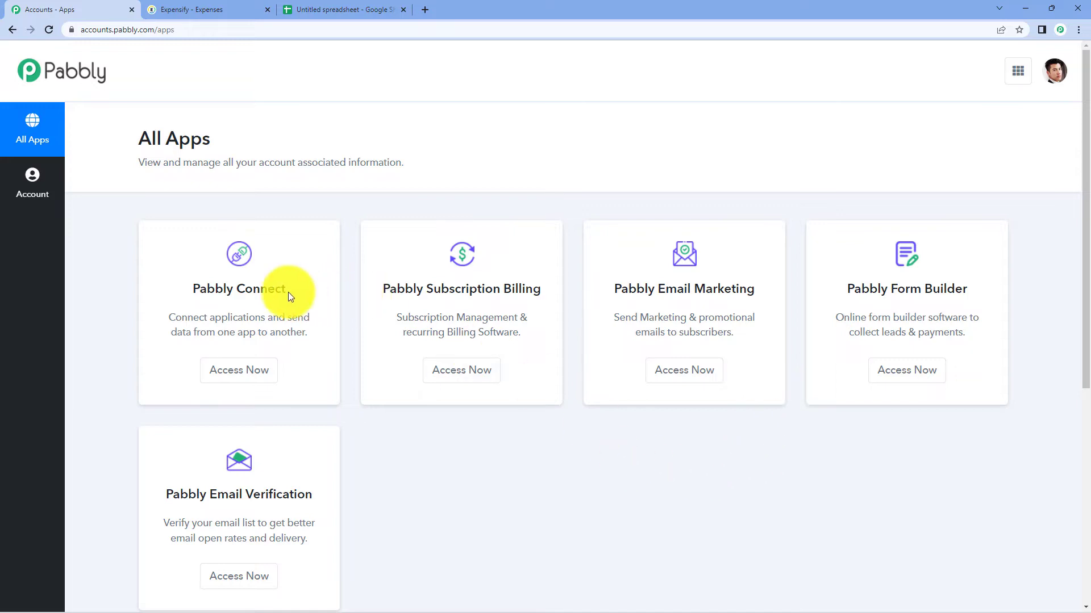
pyautogui.click(252, 370)
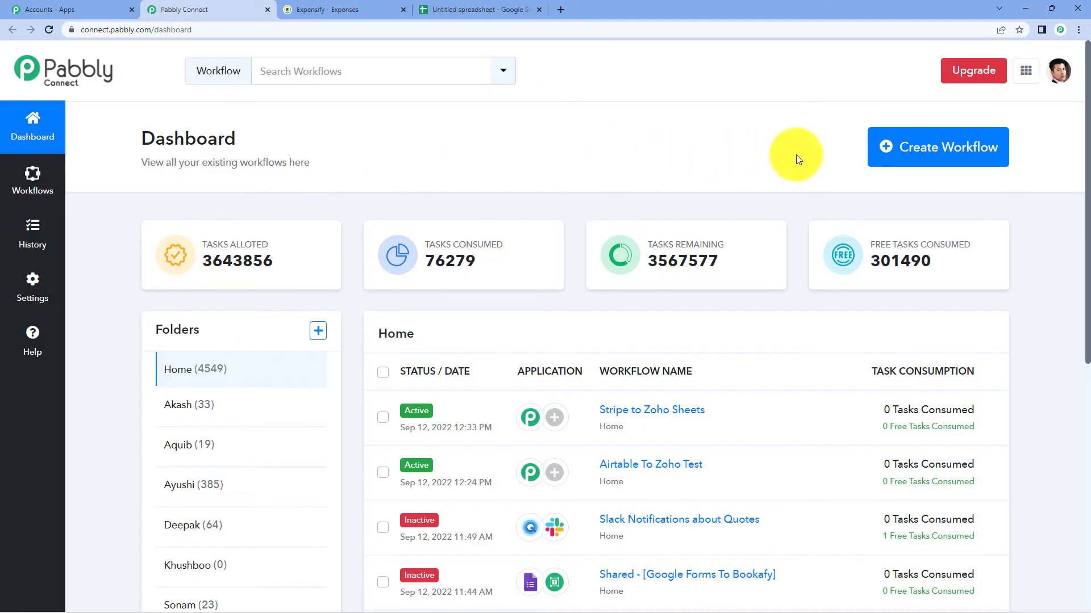
pyautogui.click(920, 157)
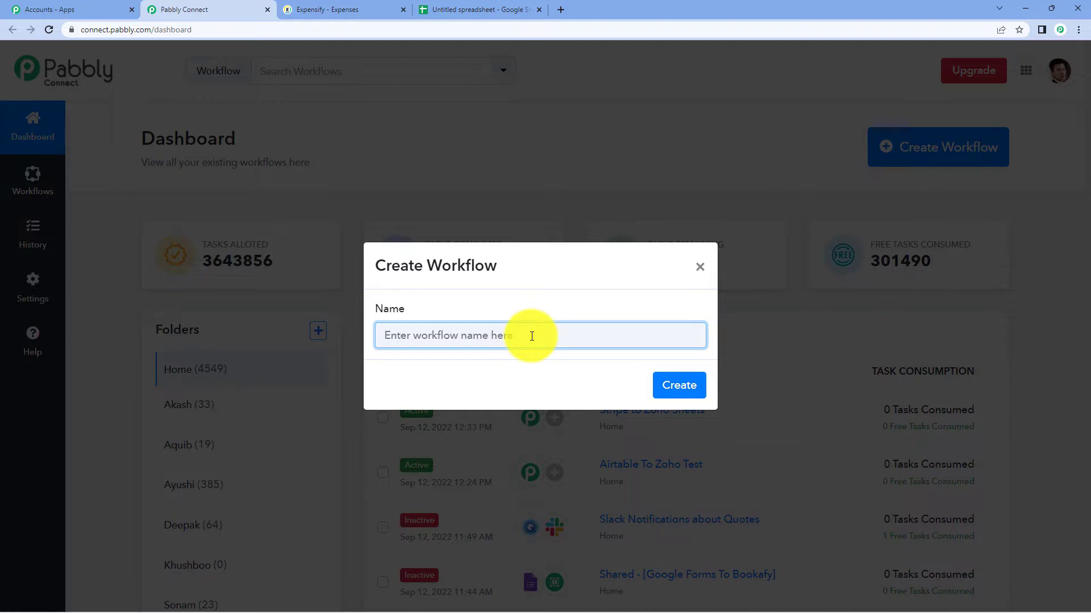
pyautogui.write('Googl')
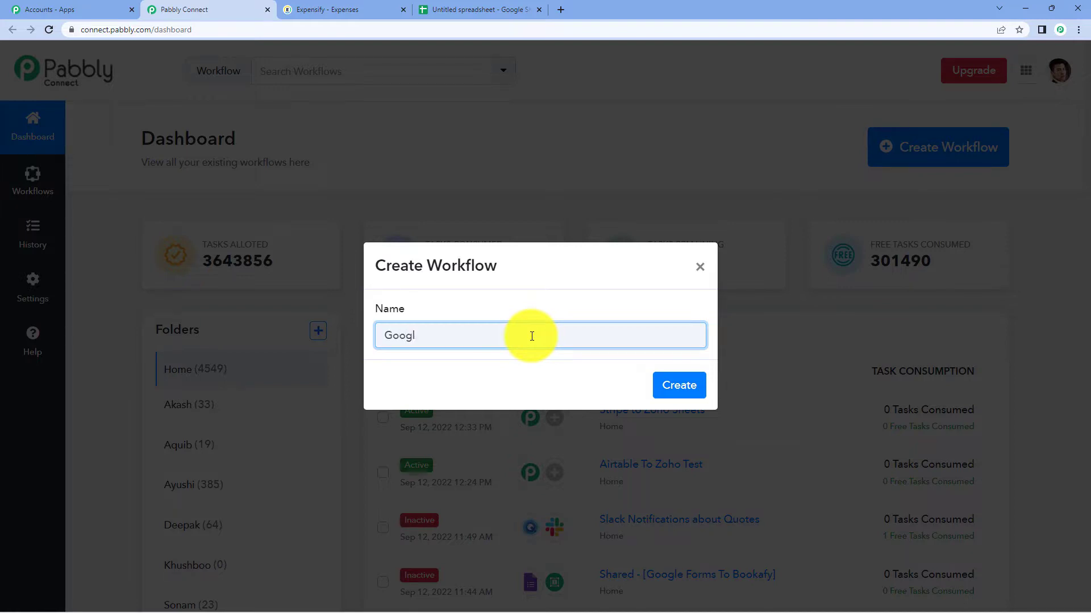
pyautogui.write('e Sheets to Expensify')
# - Create the 'Google Sheets to Expensify' workflow and open the trigger step's app search
pyautogui.click(687, 398)
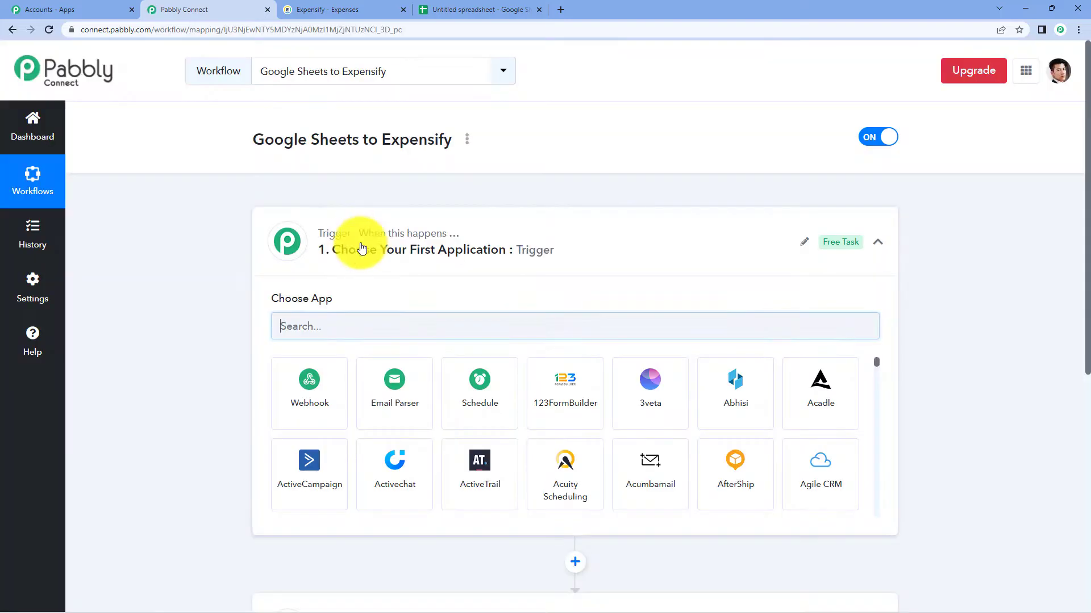
pyautogui.click(542, 238)
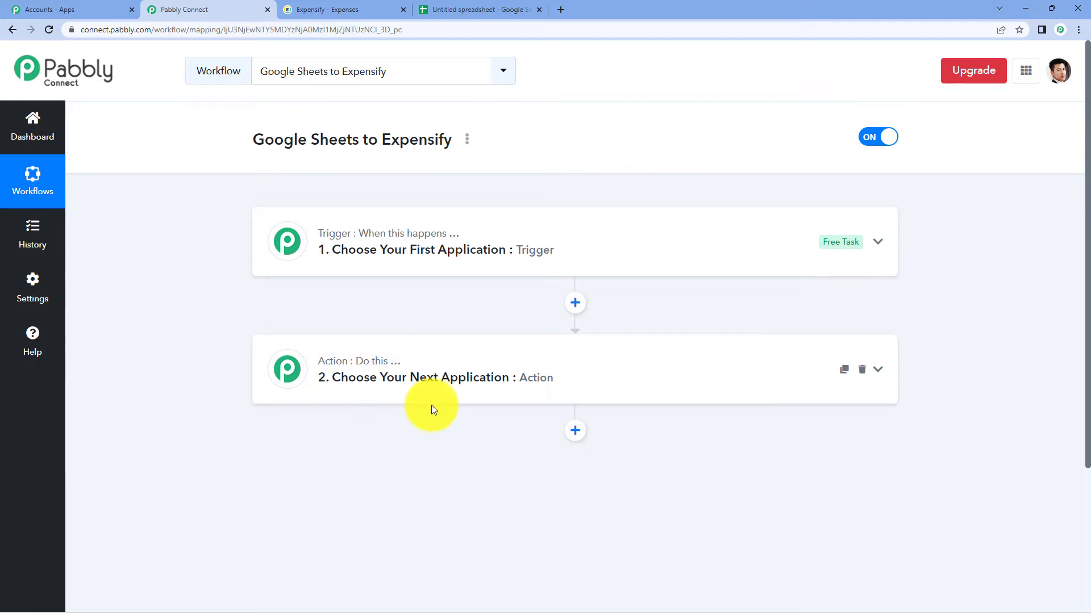
pyautogui.click(390, 259)
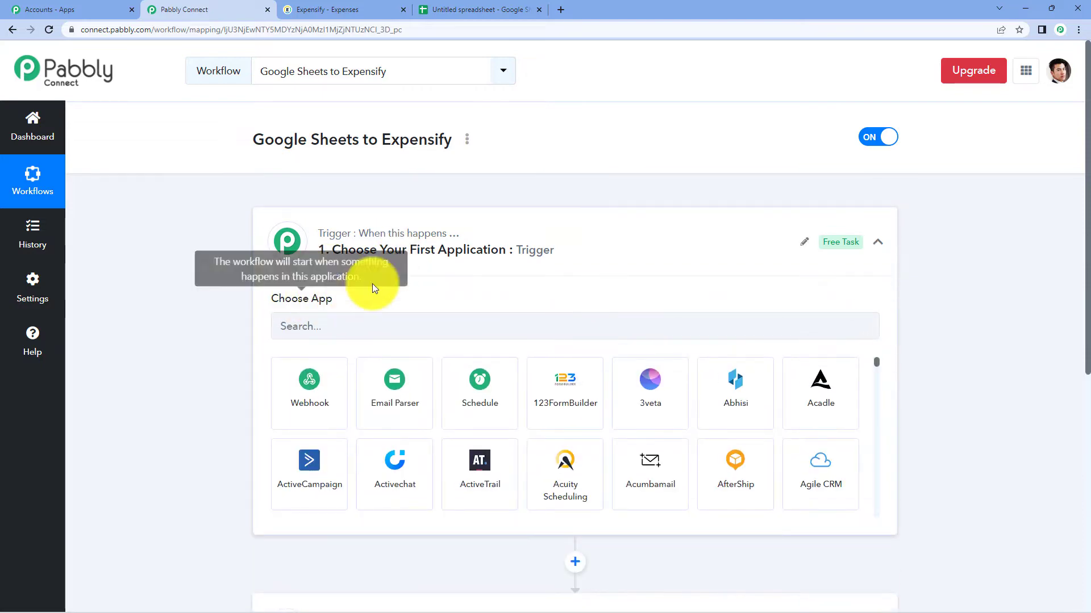
pyautogui.scroll(-2, 389, 261)
pyautogui.scroll(-4, 421, 402)
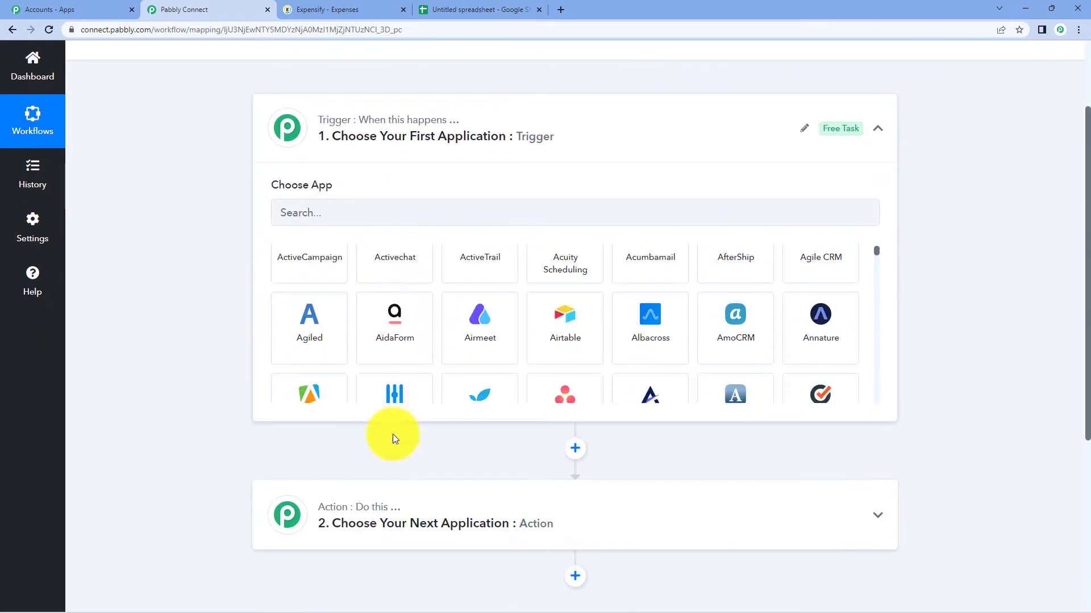
pyautogui.scroll(2, 389, 473)
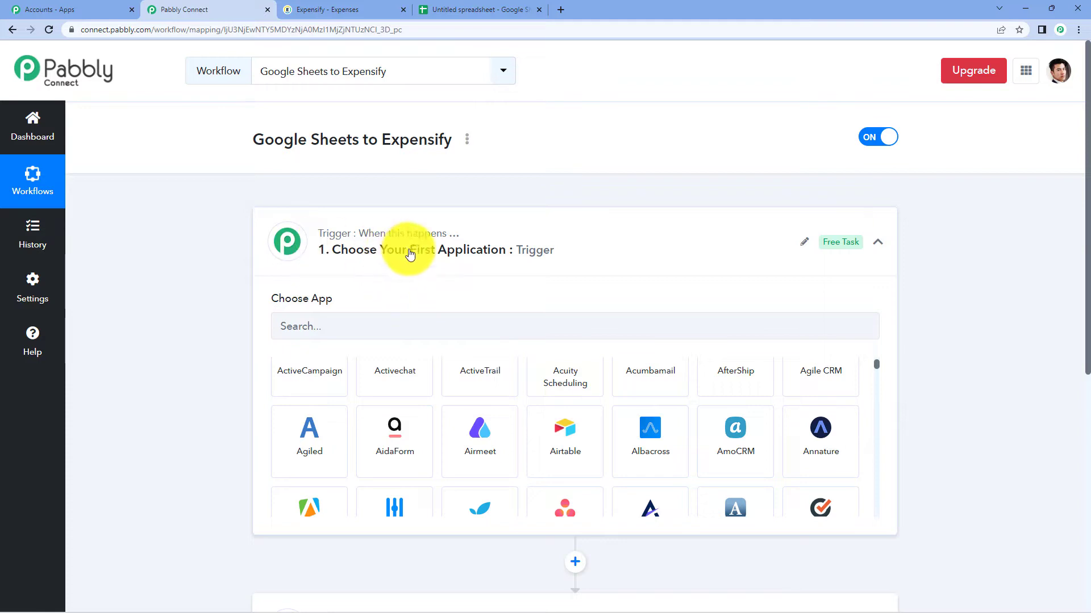
pyautogui.click(410, 254)
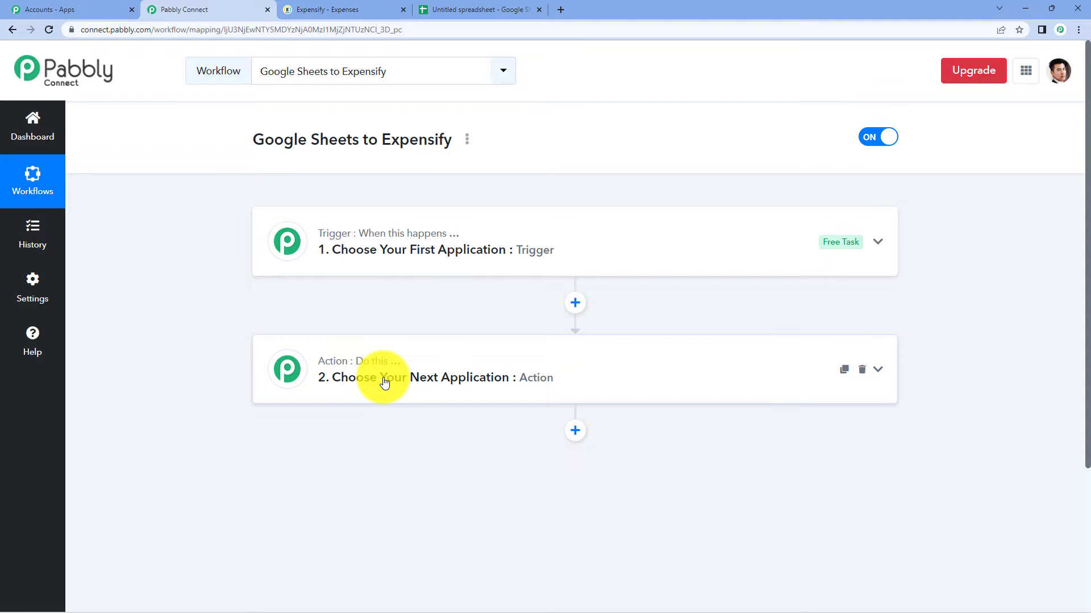
pyautogui.click(389, 256)
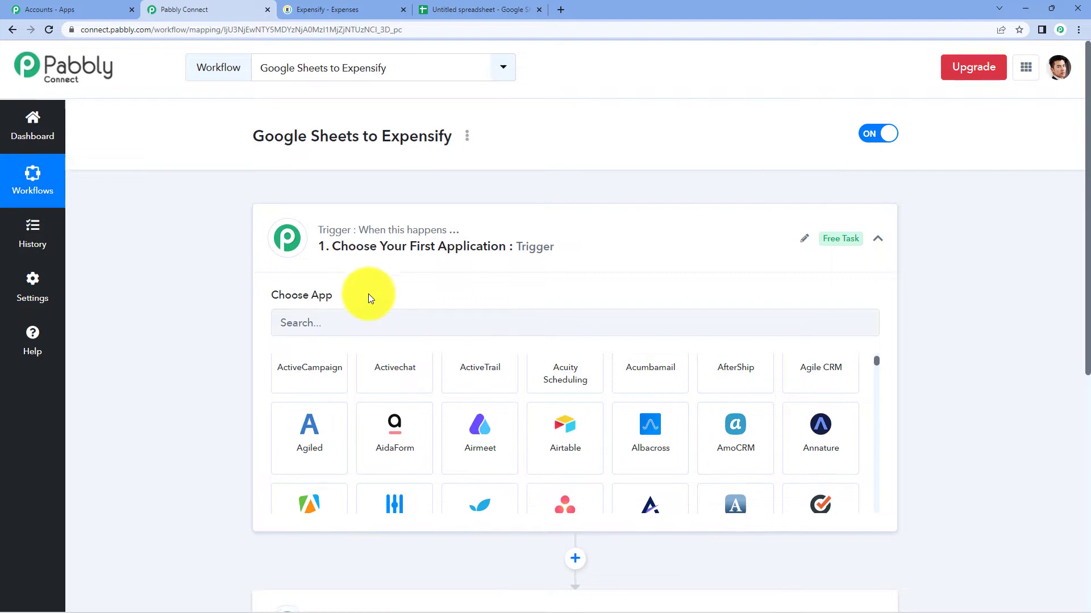
pyautogui.scroll(-2, 368, 294)
pyautogui.click(335, 211)
# - Search 'goog', pick Google Sheets with New or Updated Spreadsheet Row, and copy the webhook URL
pyautogui.write('g')
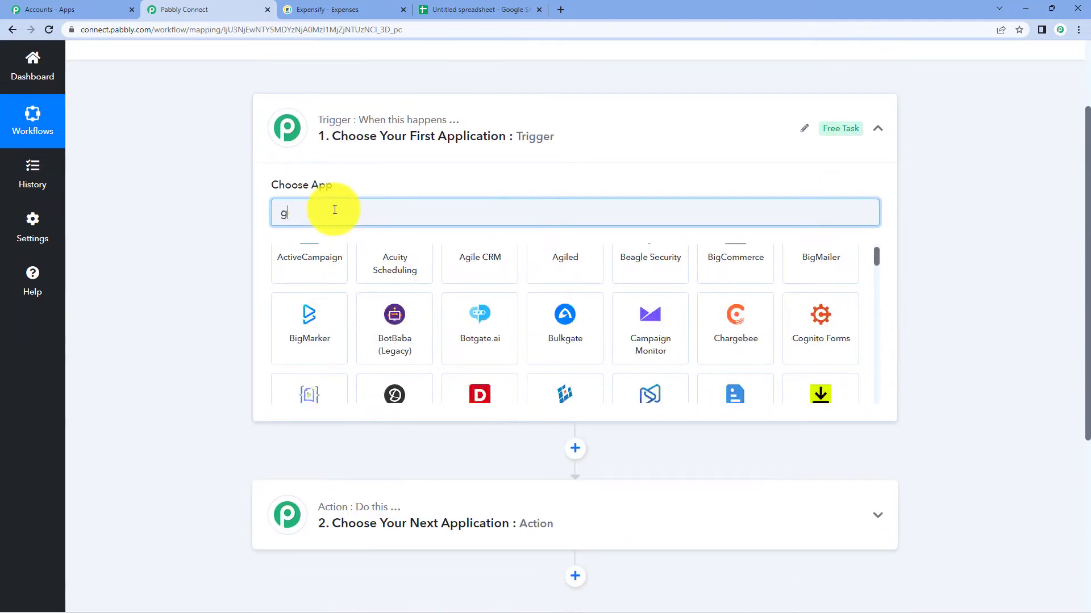
pyautogui.write('oog')
pyautogui.click(565, 350)
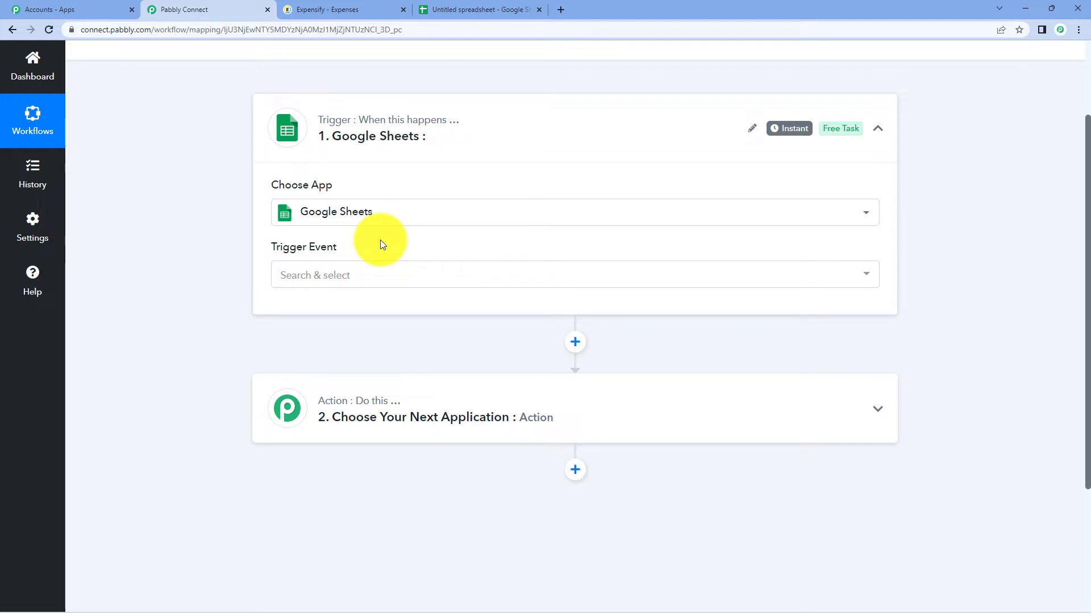
pyautogui.click(392, 279)
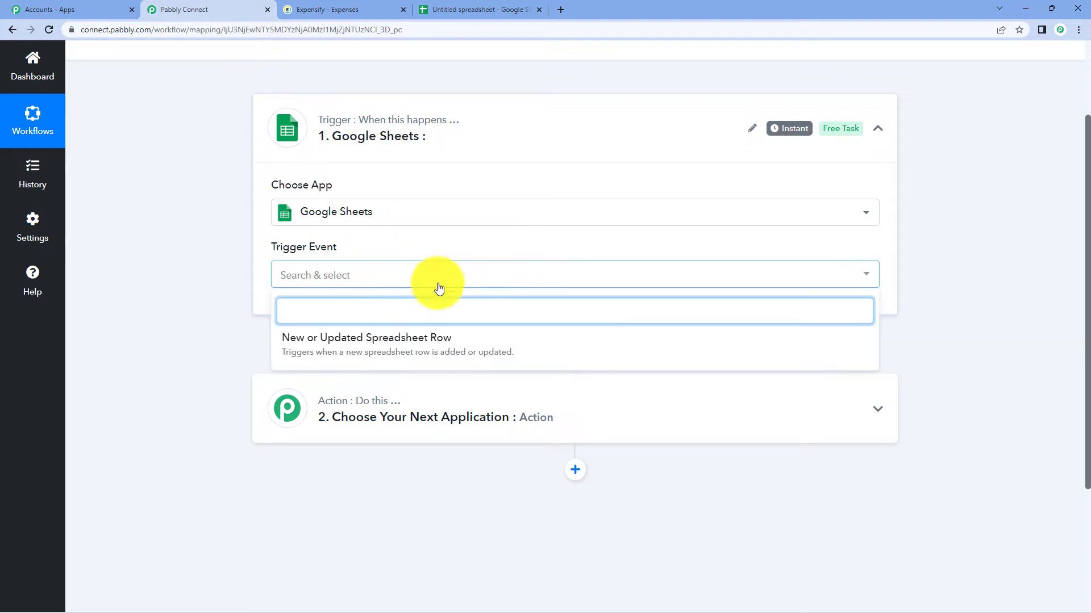
pyautogui.click(394, 346)
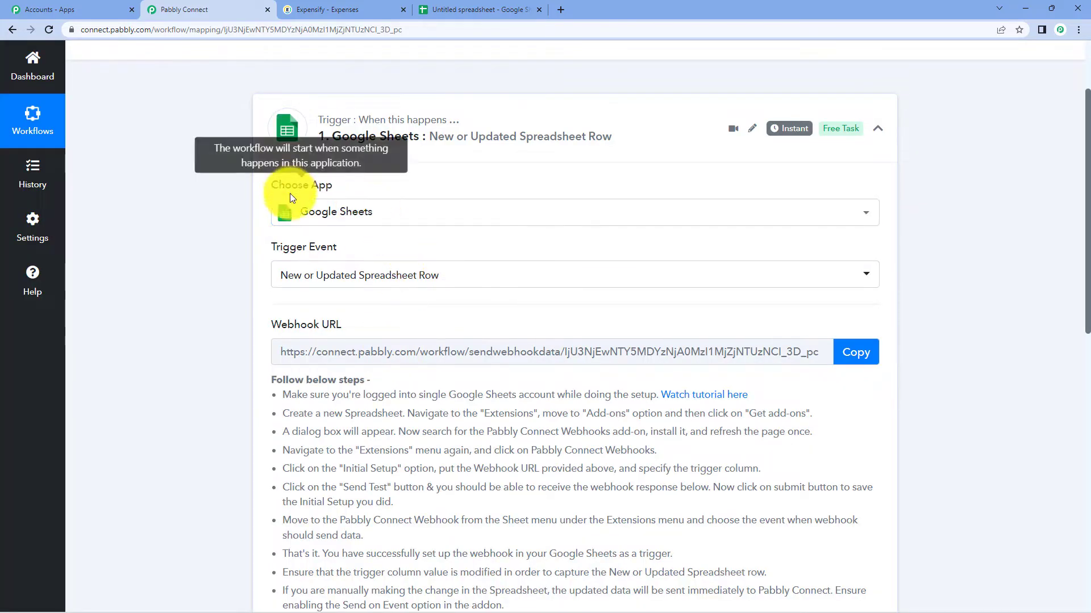
pyautogui.moveTo(274, 250)
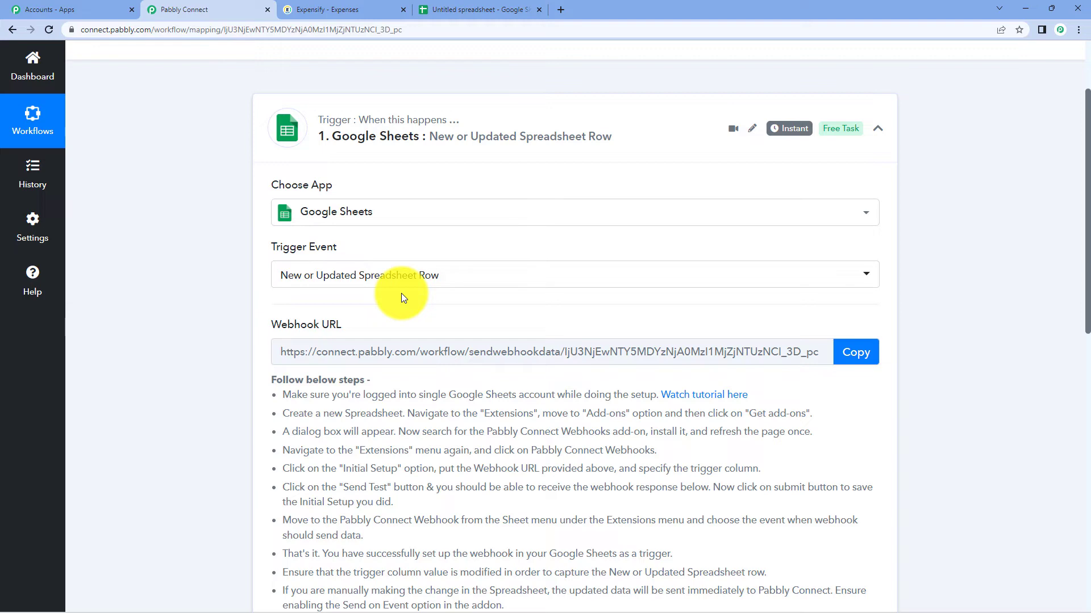
pyautogui.click(866, 353)
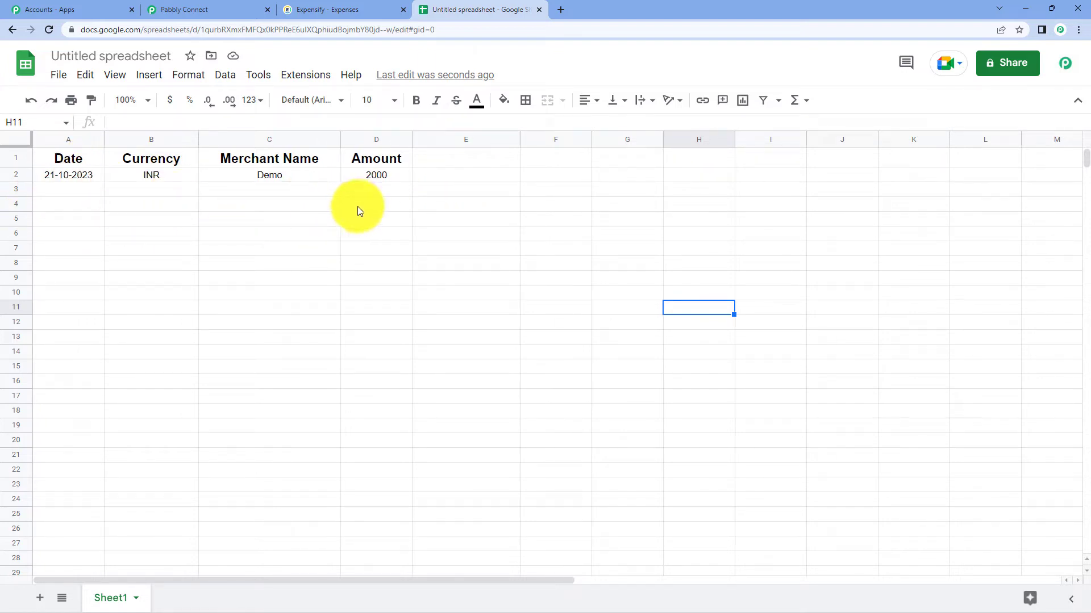
# - Search 'pabb' in the add-on marketplace to confirm Pabbly Connect Webhooks is installed
pyautogui.click(151, 263)
pyautogui.click(305, 76)
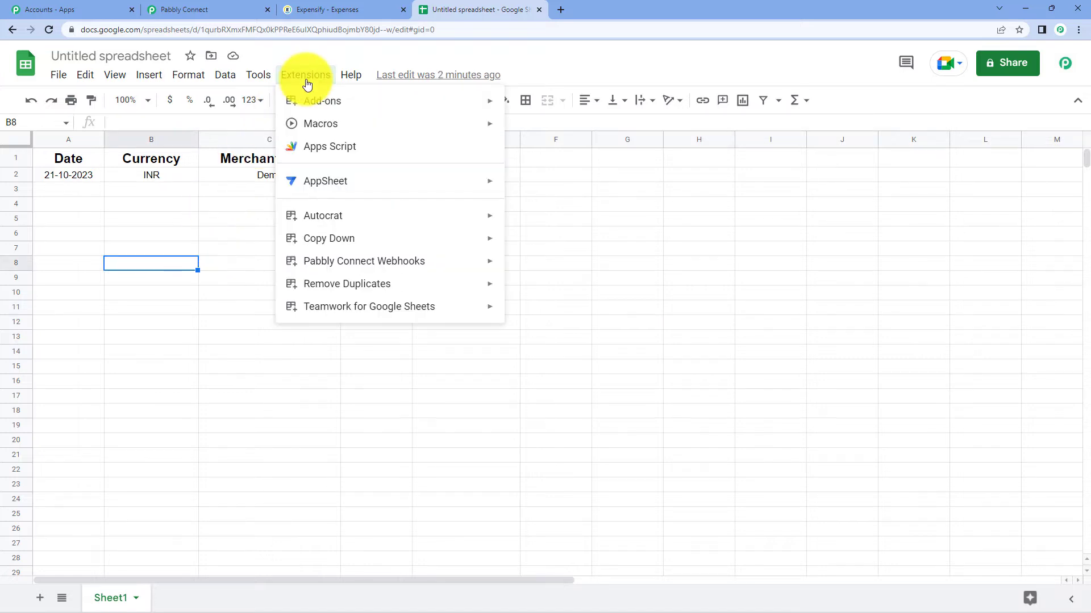
pyautogui.moveTo(310, 105)
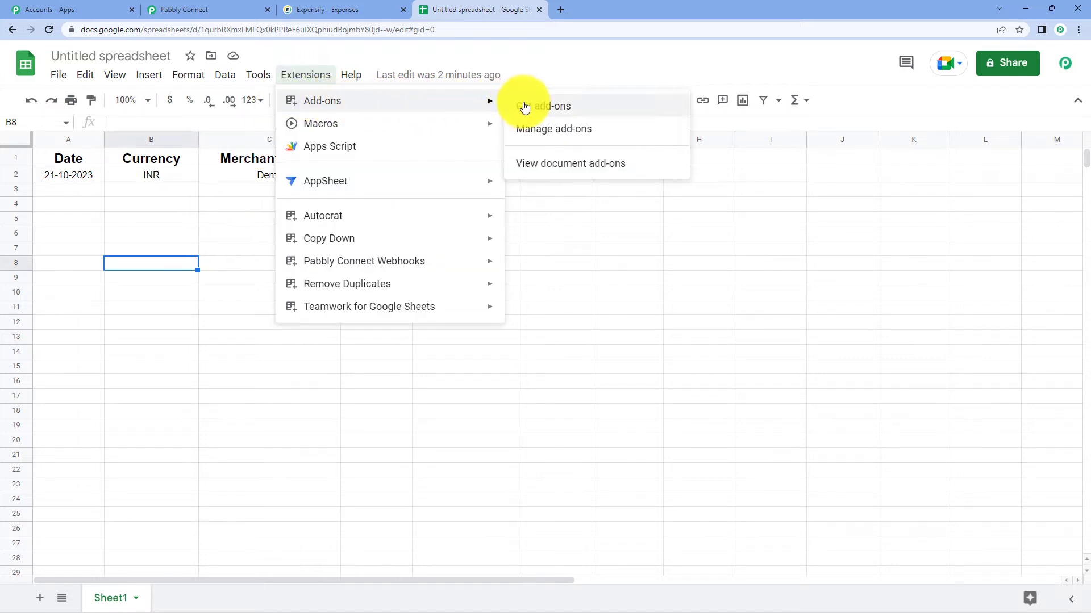
pyautogui.click(526, 106)
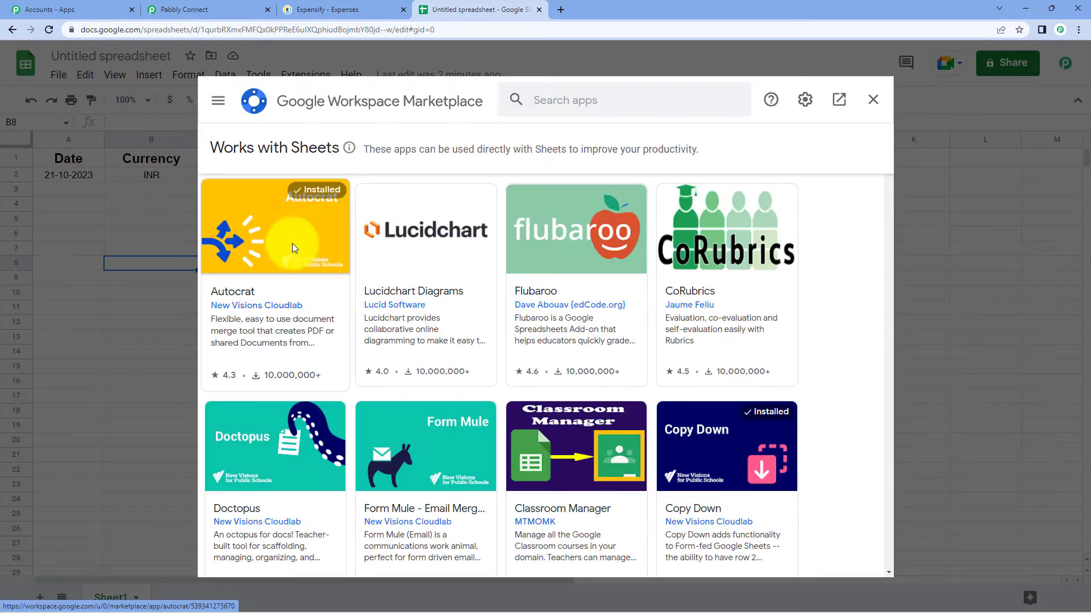
pyautogui.click(581, 102)
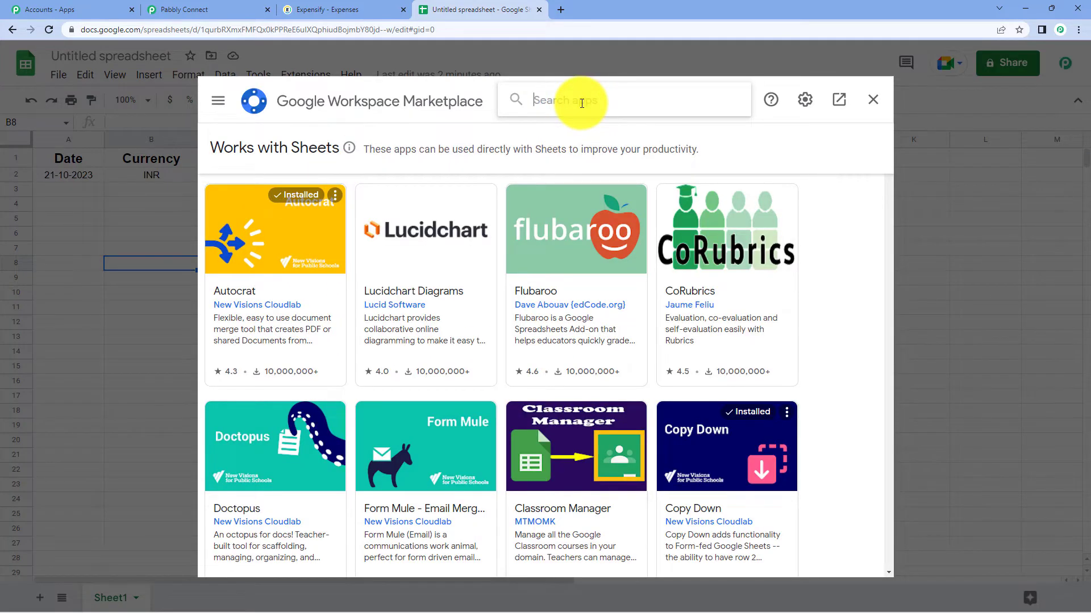
pyautogui.write('pabb')
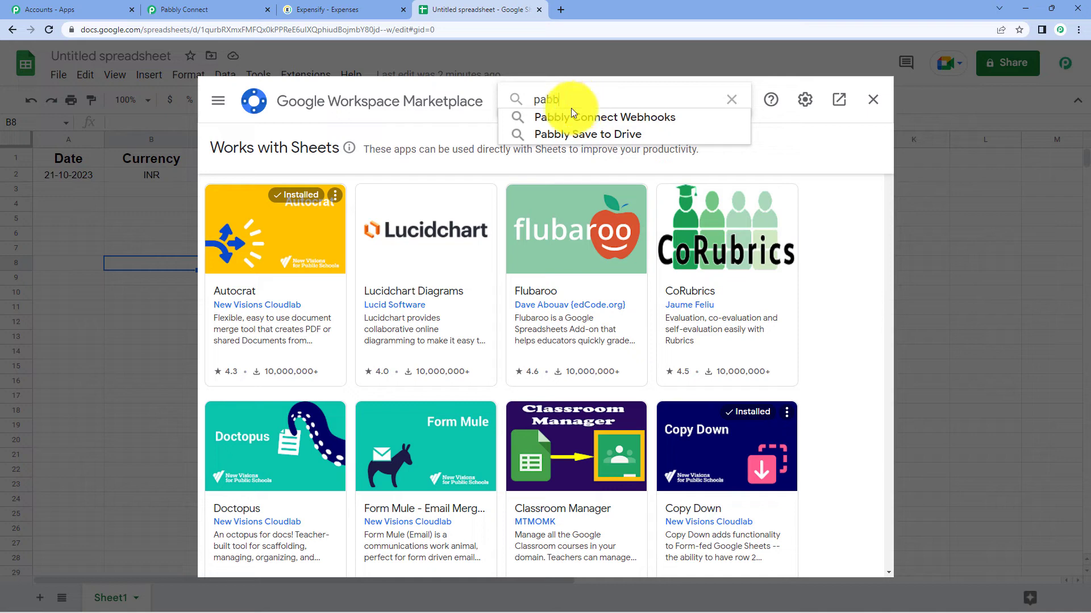
pyautogui.click(581, 115)
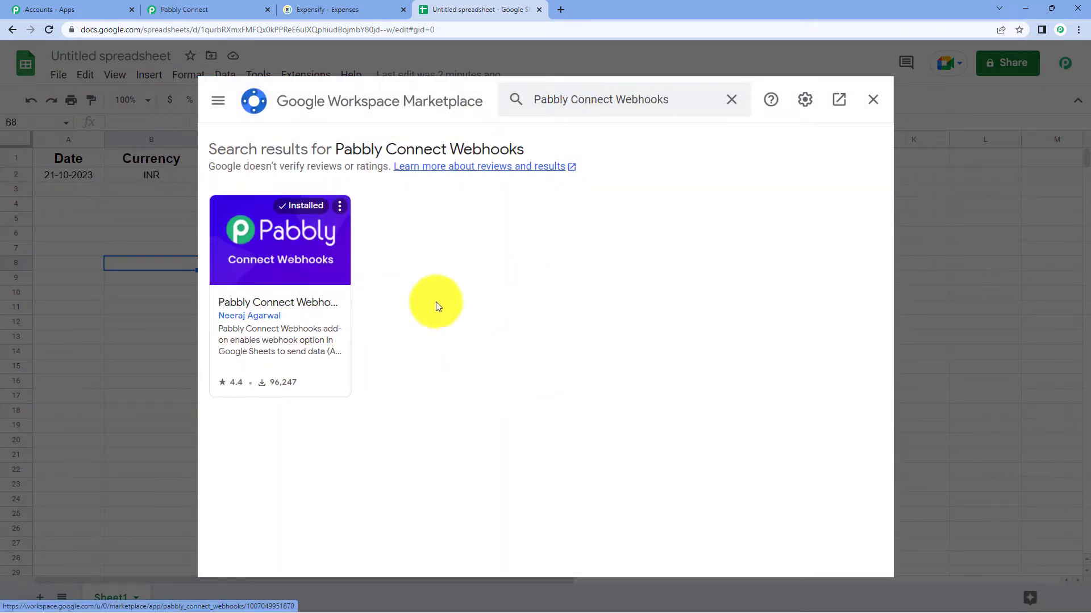
pyautogui.click(875, 100)
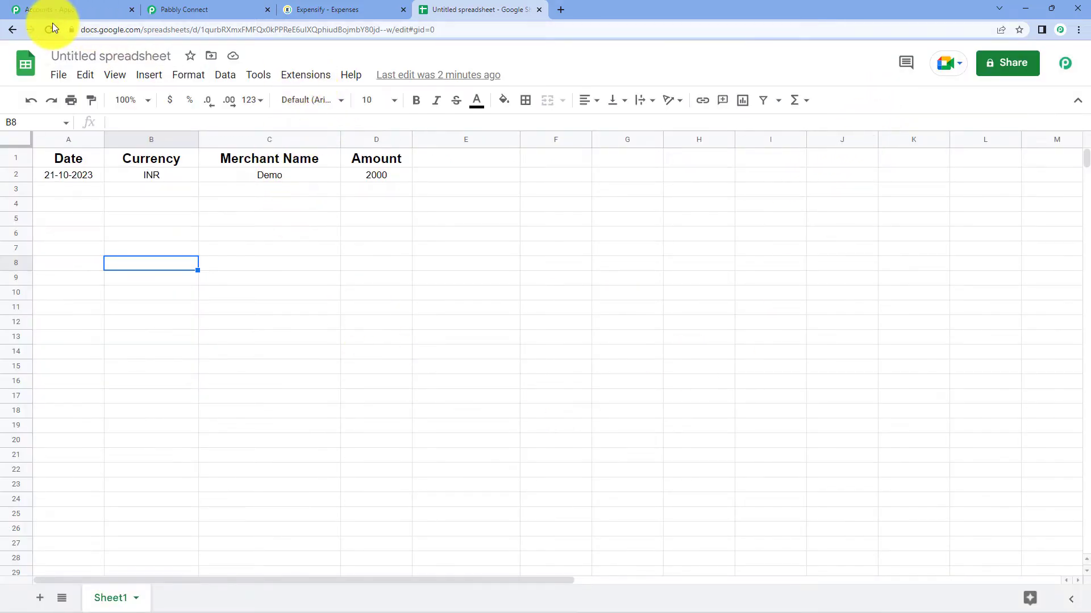
# - Open the Initial Setup of the Pabbly Connect Webhooks add-on
pyautogui.click(324, 74)
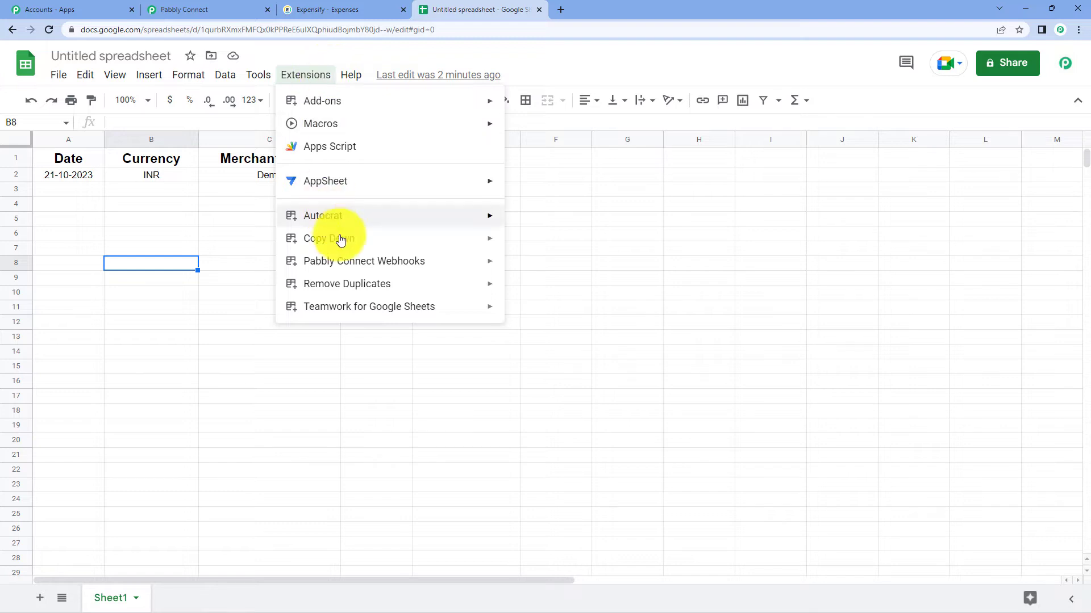
pyautogui.moveTo(315, 261)
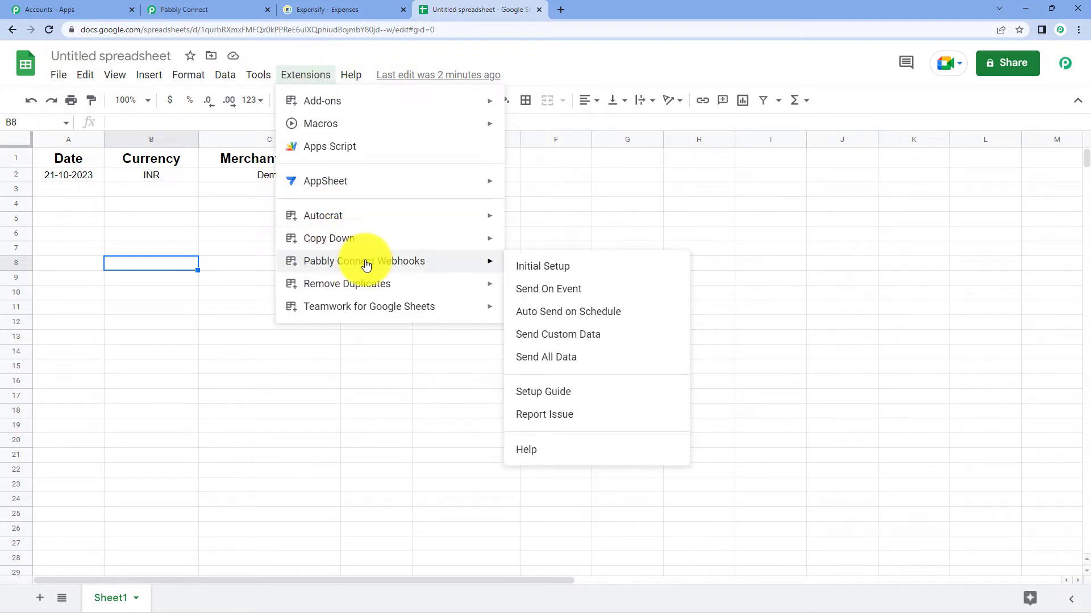
pyautogui.click(561, 267)
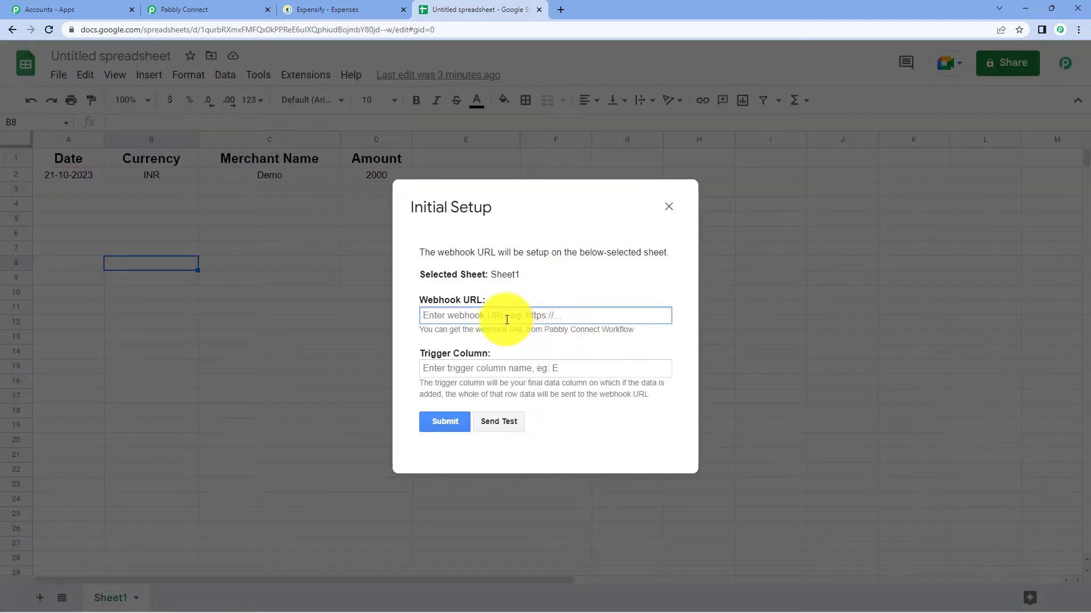
# - Paste the copied webhook URL and set the Trigger Column to D
pyautogui.rightClick(504, 317)
pyautogui.click(553, 410)
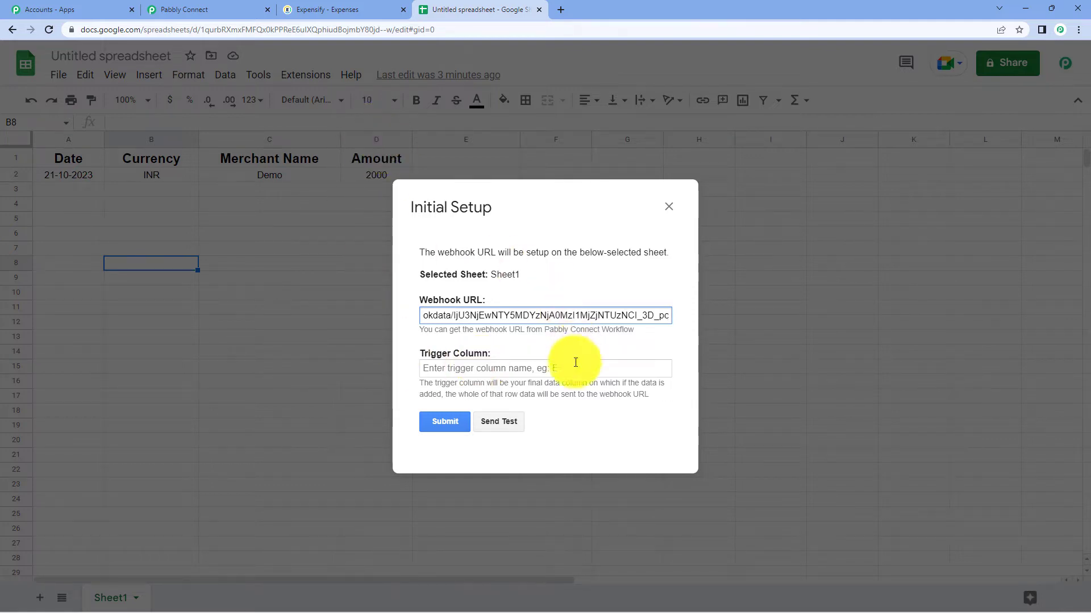
pyautogui.click(528, 374)
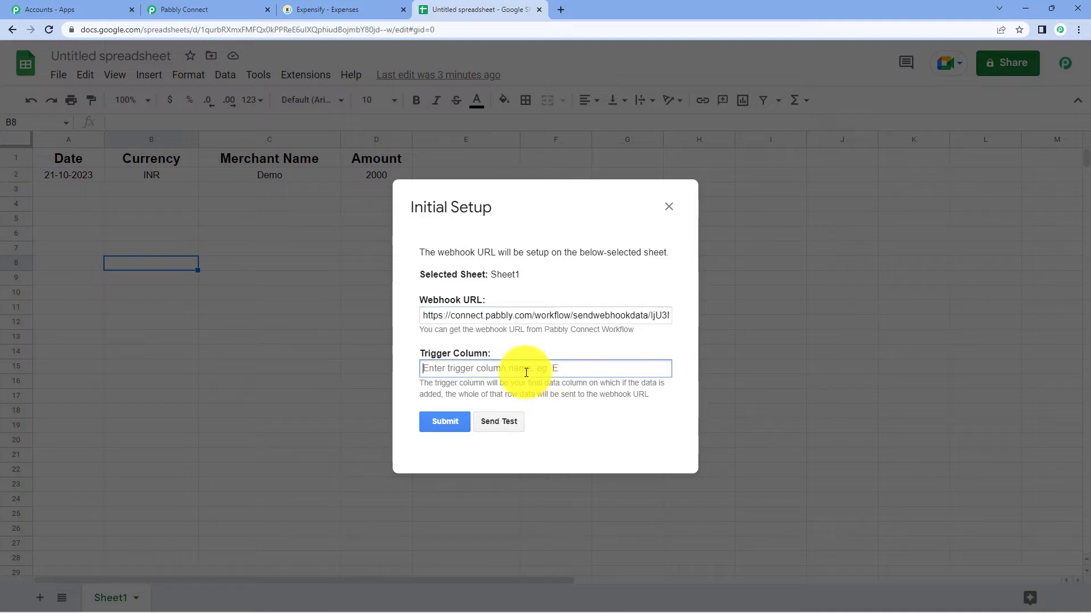
pyautogui.write('D')
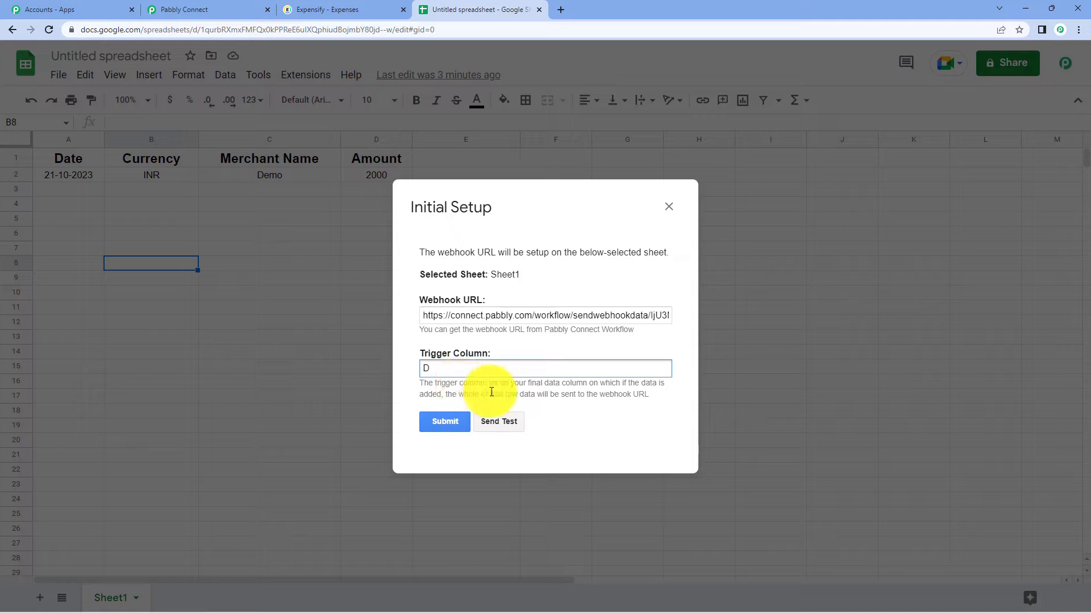
# - Send a test row, submit the setup, and close the dialog
pyautogui.click(510, 424)
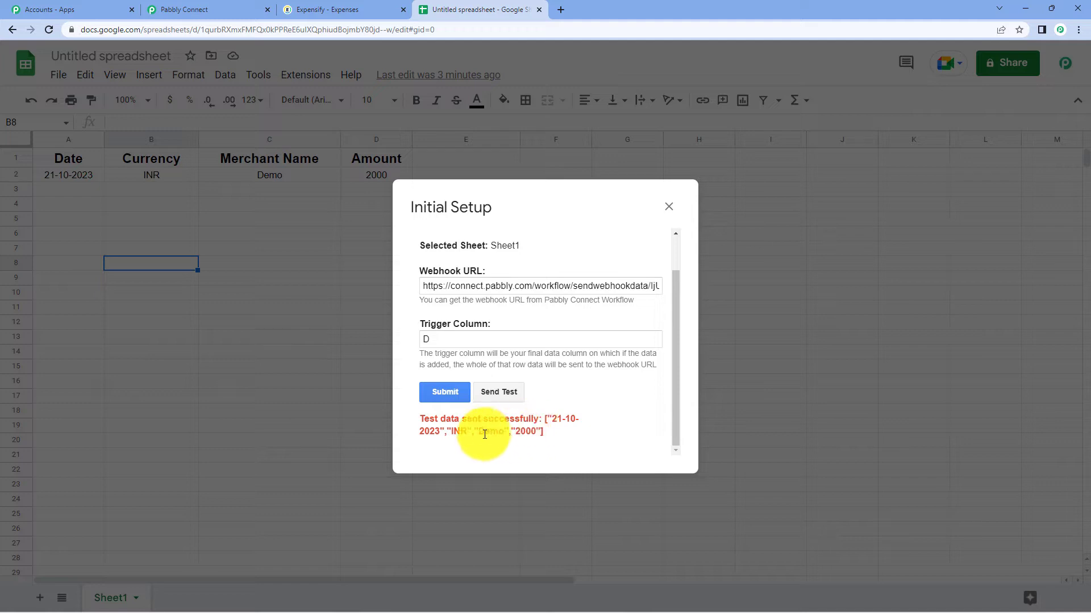
pyautogui.click(459, 396)
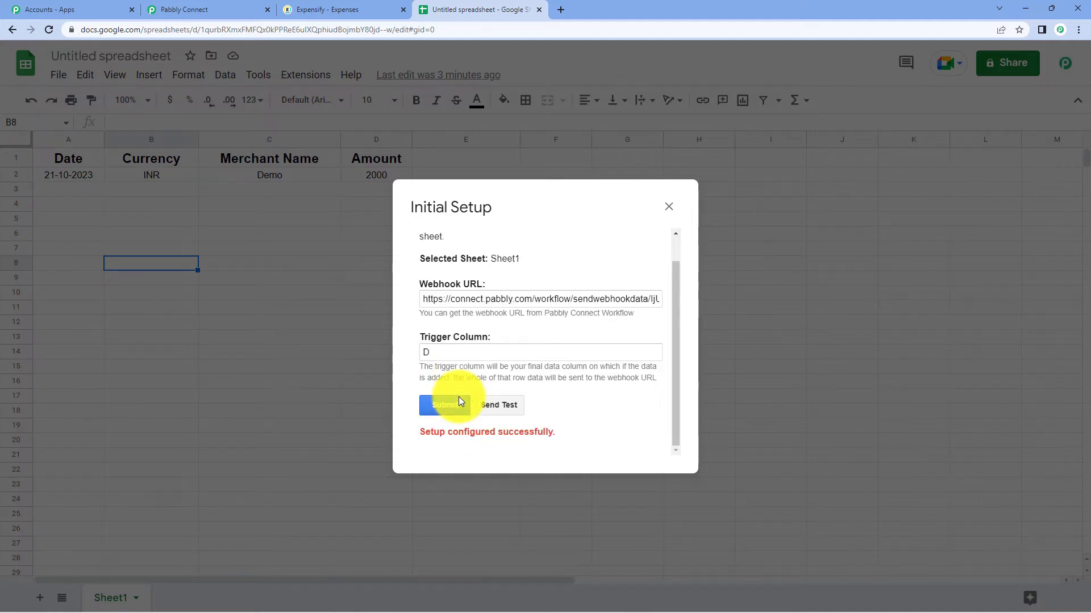
pyautogui.click(670, 206)
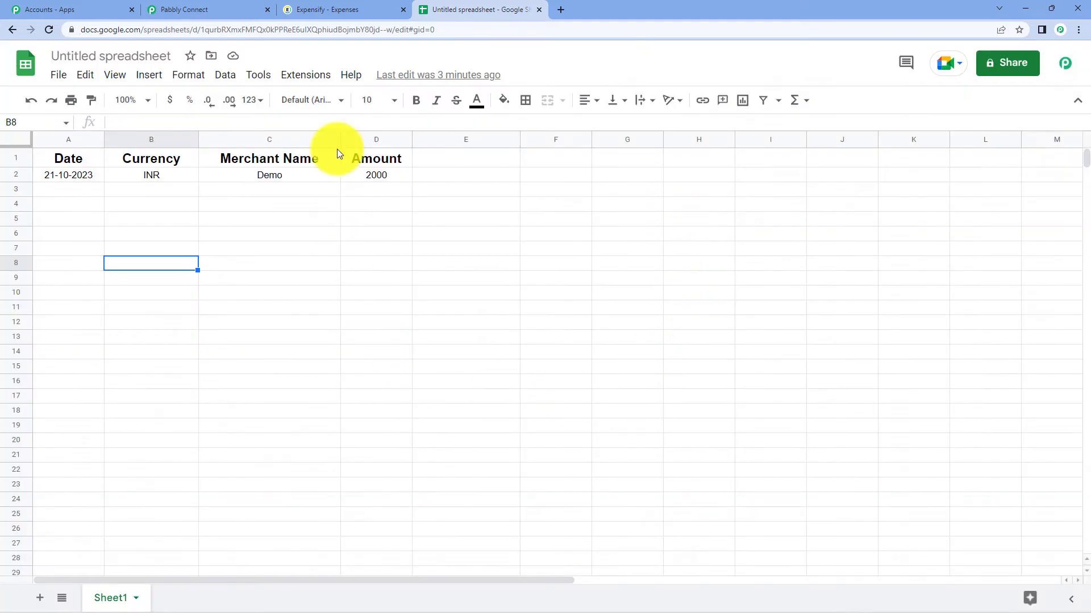
pyautogui.click(215, 8)
# - Scroll through the Response Received data in the Pabbly Connect trigger
pyautogui.scroll(-7, 561, 357)
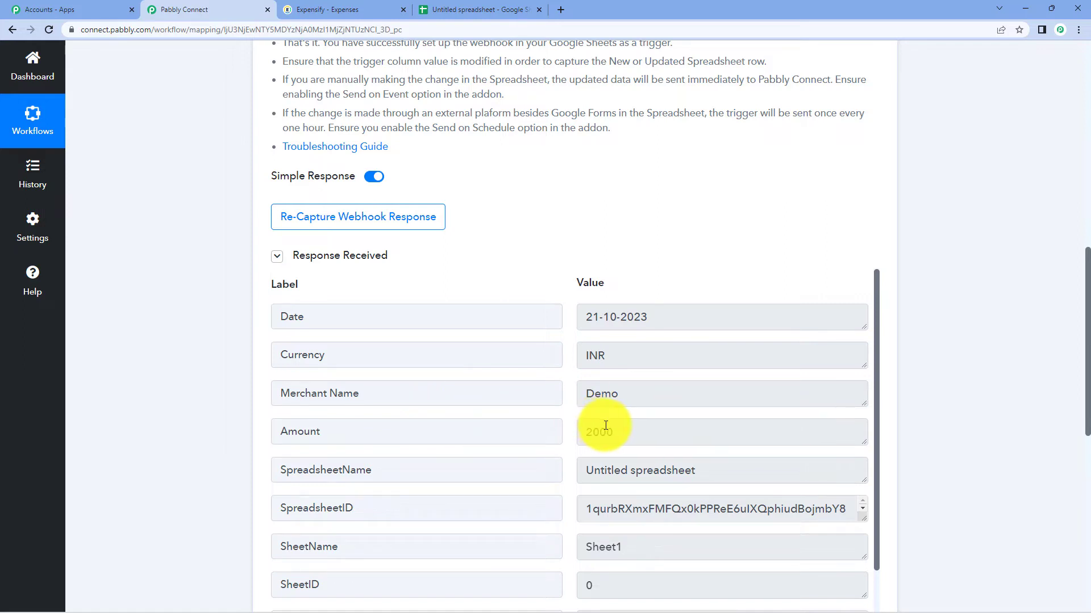
pyautogui.scroll(-2, 599, 432)
pyautogui.scroll(2, 598, 443)
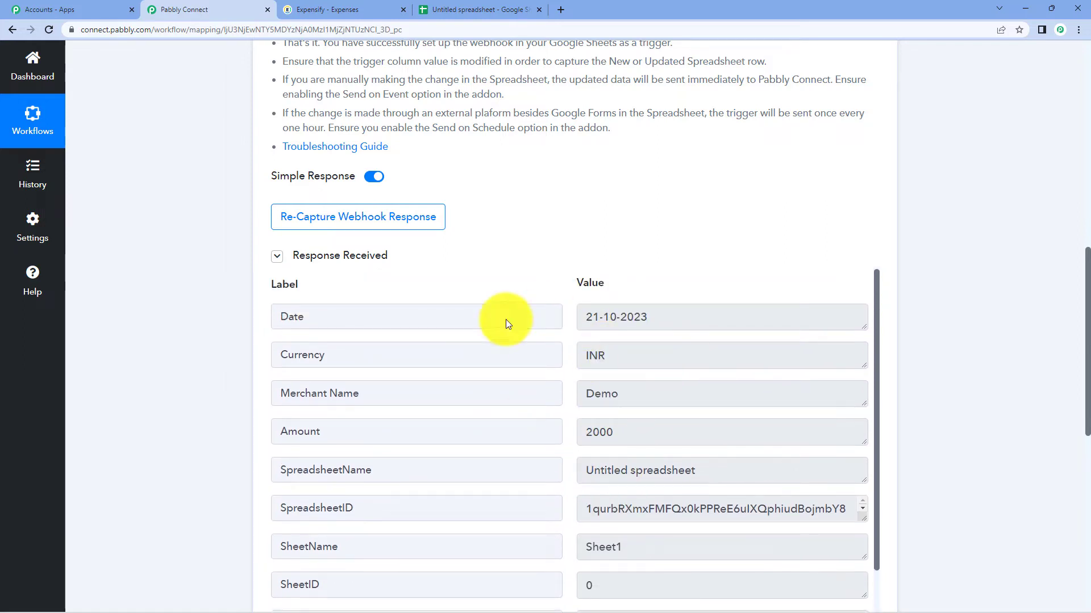
# - Turn on Send On Event in the sheet's Pabbly Connect Webhooks add-on
pyautogui.click(474, 6)
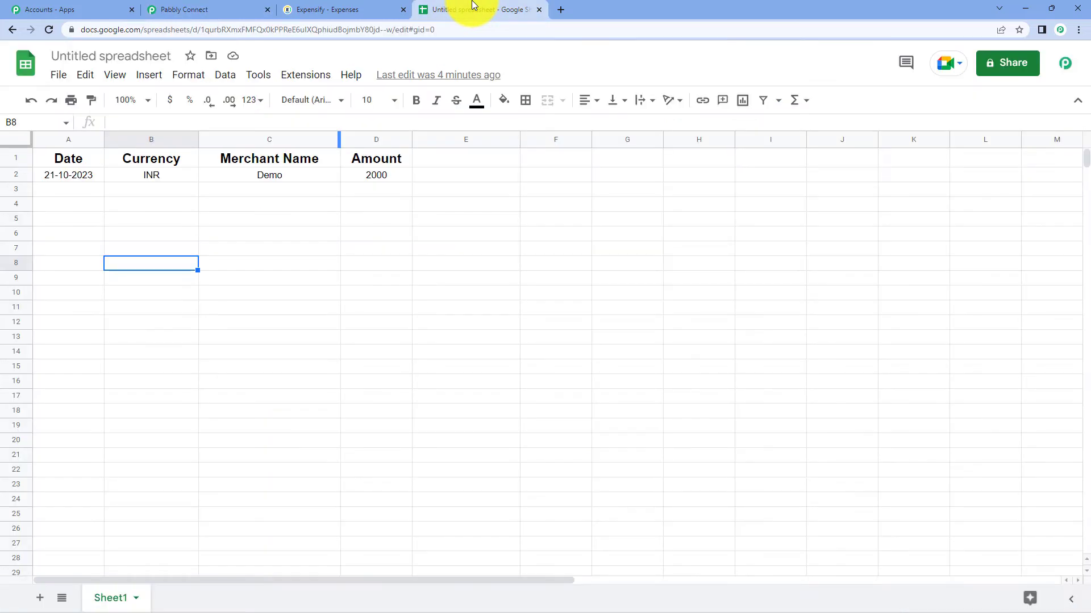
pyautogui.click(318, 81)
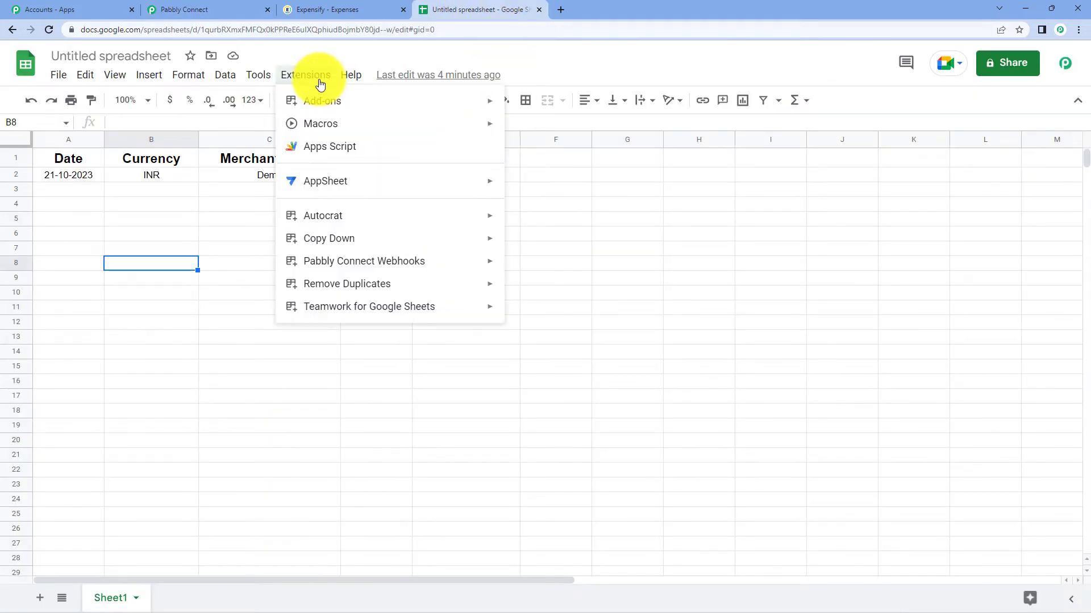
pyautogui.moveTo(343, 260)
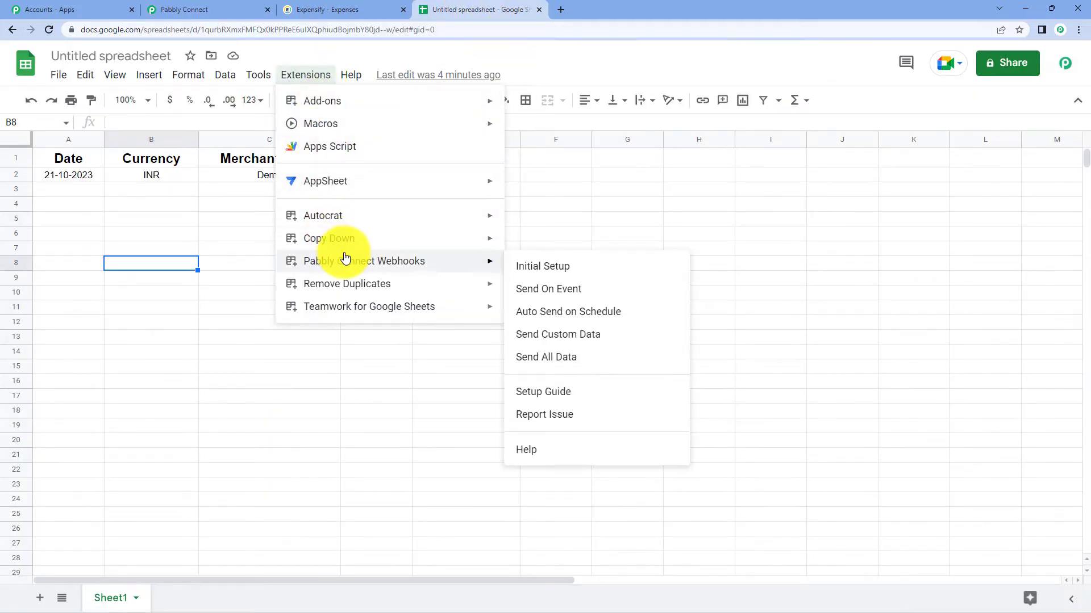
pyautogui.click(544, 291)
pyautogui.click(292, 79)
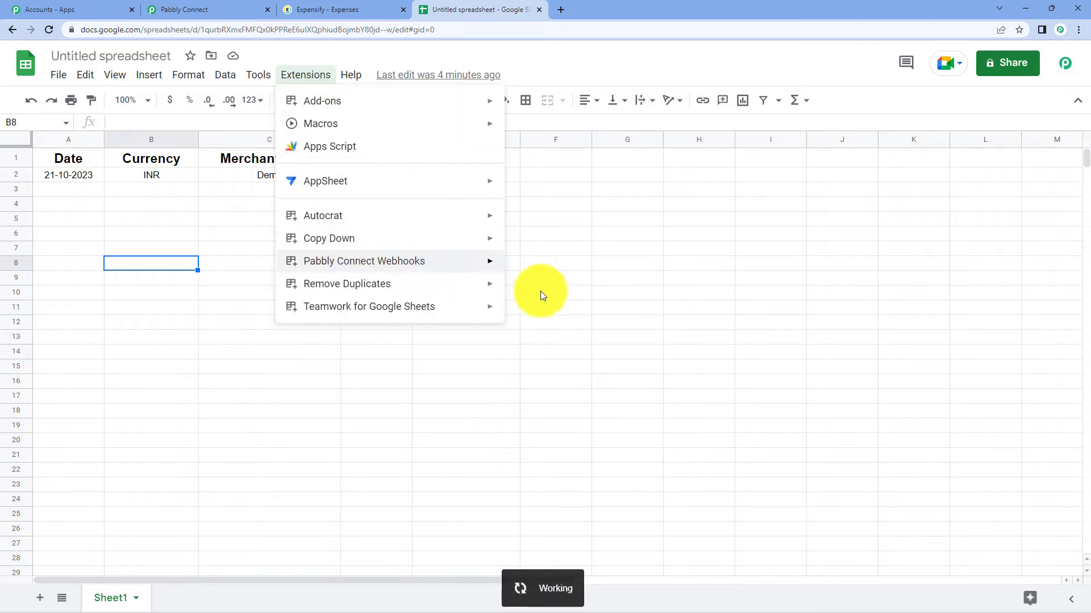
pyautogui.moveTo(454, 260)
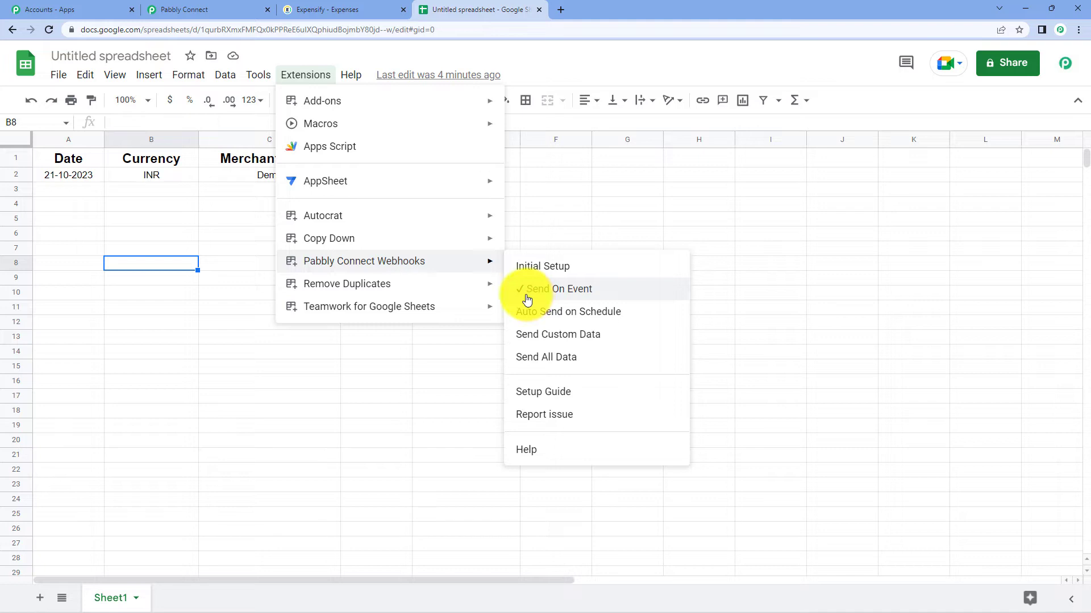
pyautogui.click(771, 266)
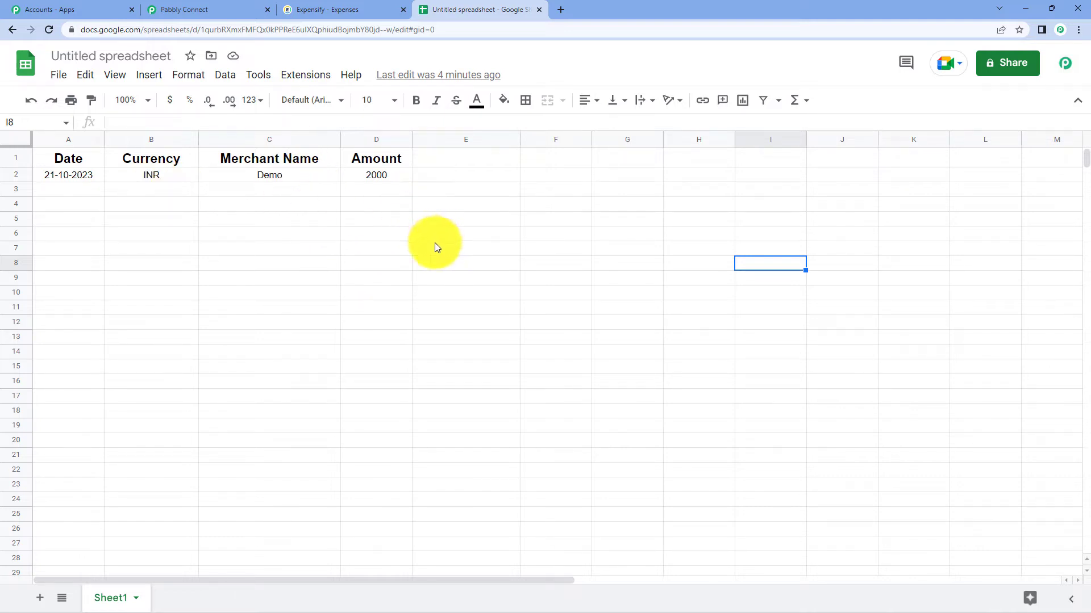
# - Return to the workflow and review the captured row fields, including TriggerColumn D and RowIndex 2
pyautogui.click(196, 9)
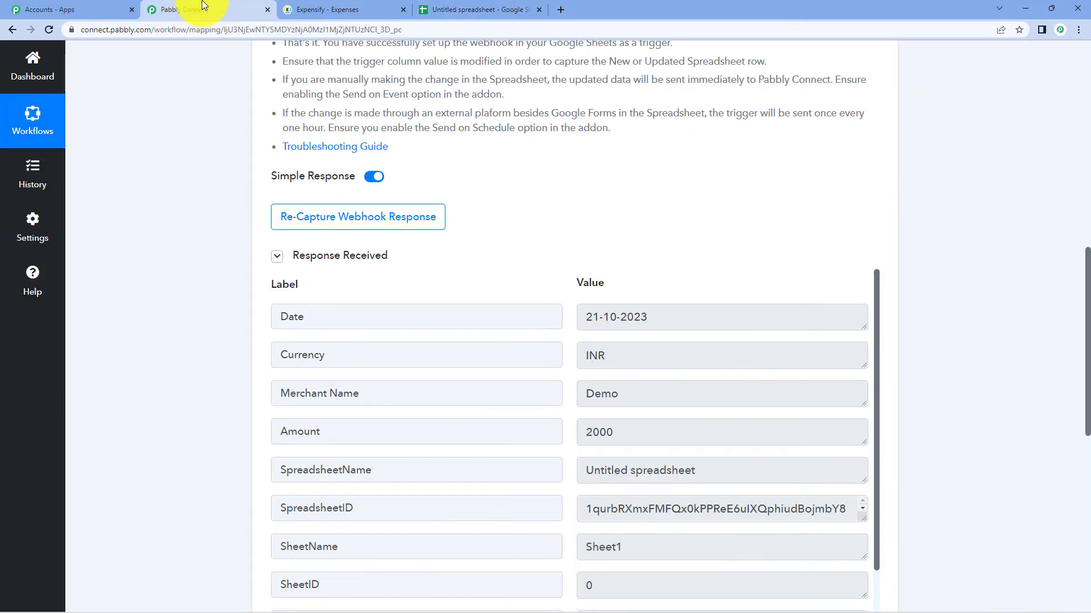
pyautogui.scroll(-2, 740, 223)
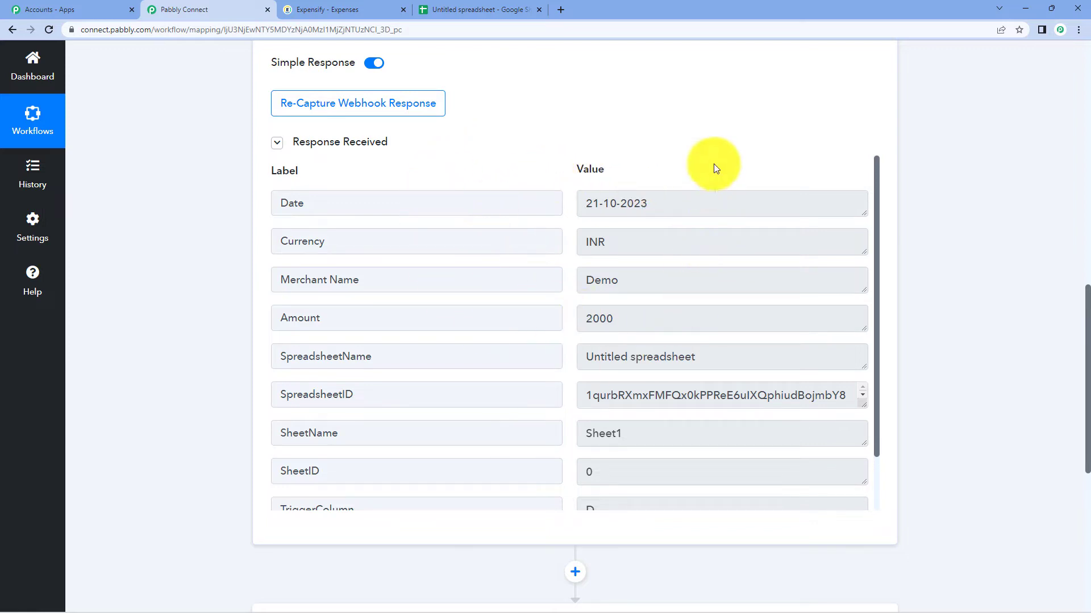
pyautogui.scroll(-2, 713, 161)
# - Search 'expe', set the action to Expensify's Create Expense, and open the account connection panel
pyautogui.scroll(-7, 1016, 214)
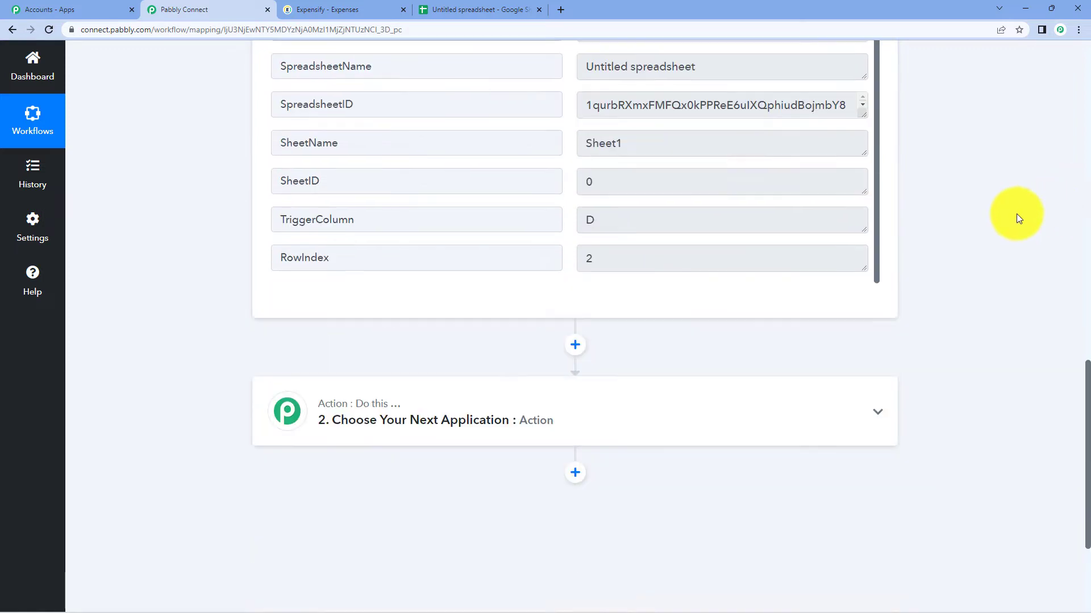
pyautogui.click(386, 232)
pyautogui.click(356, 307)
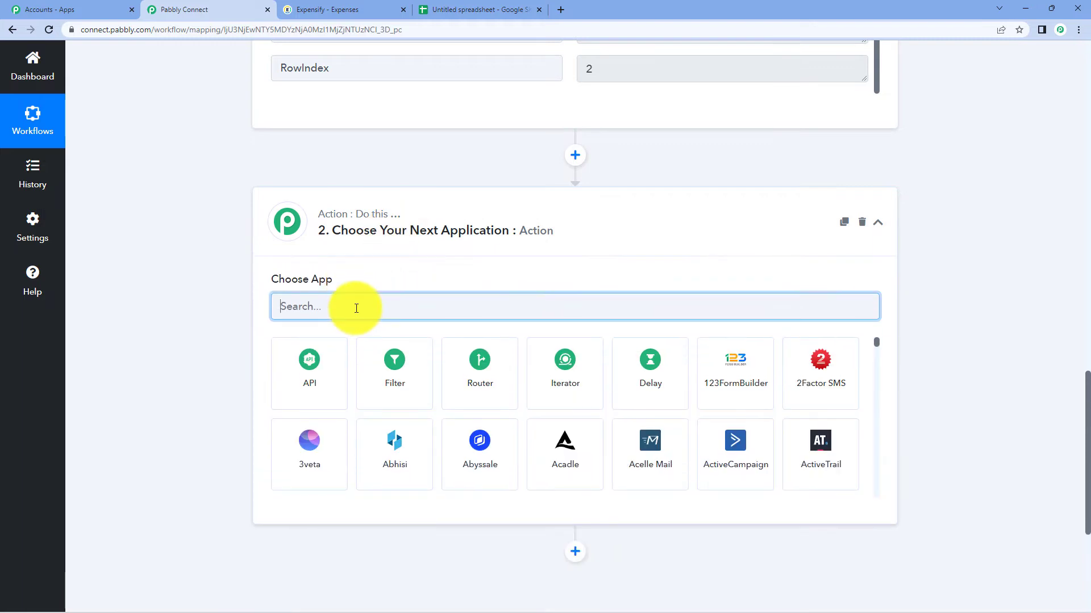
pyautogui.write('expensi')
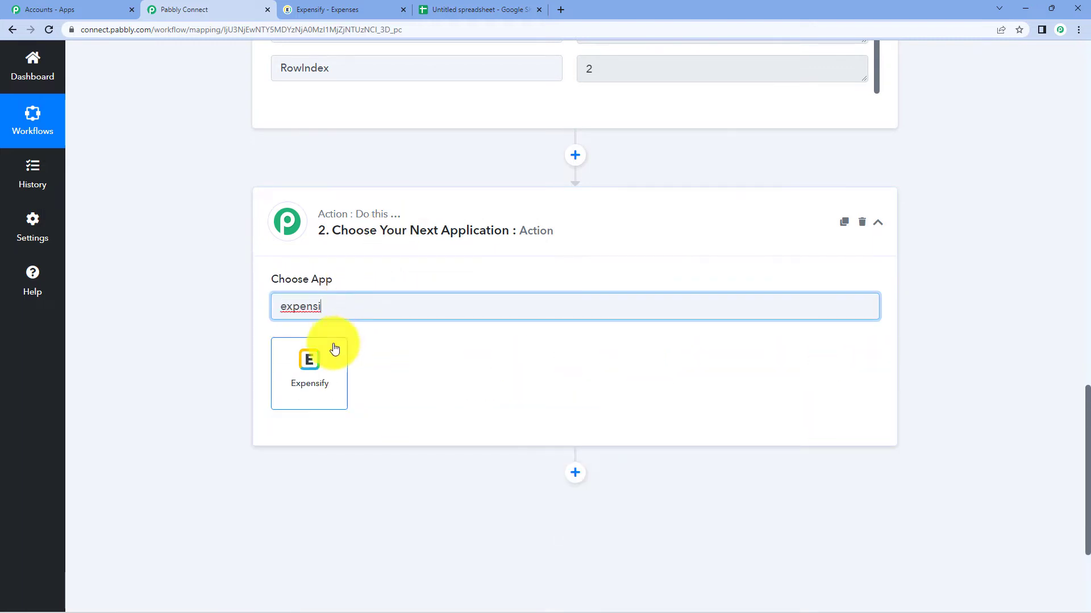
pyautogui.click(334, 348)
pyautogui.click(346, 375)
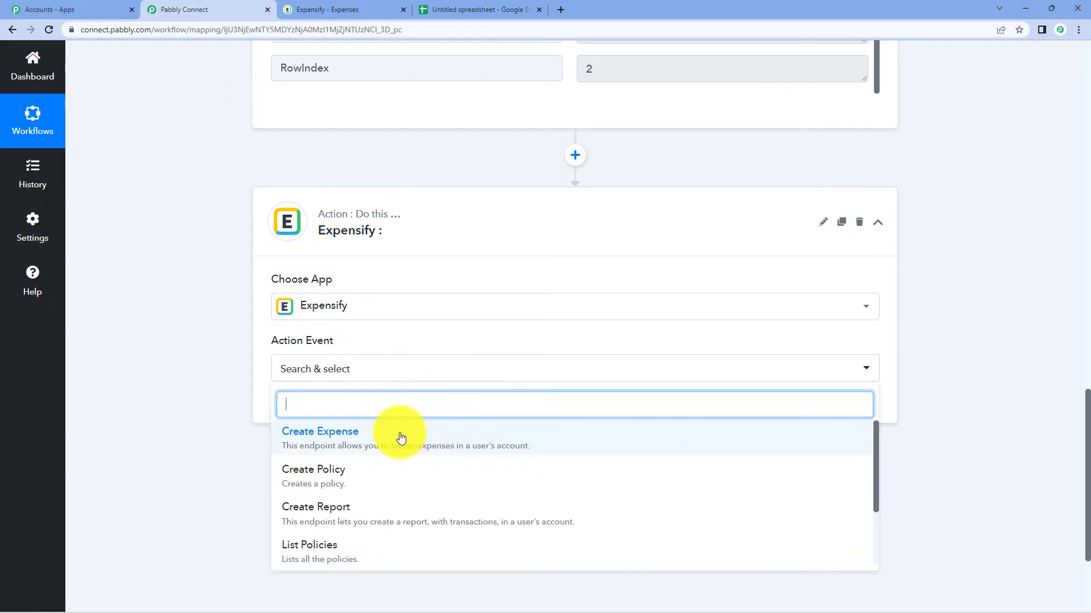
pyautogui.click(401, 437)
pyautogui.scroll(-1, 384, 434)
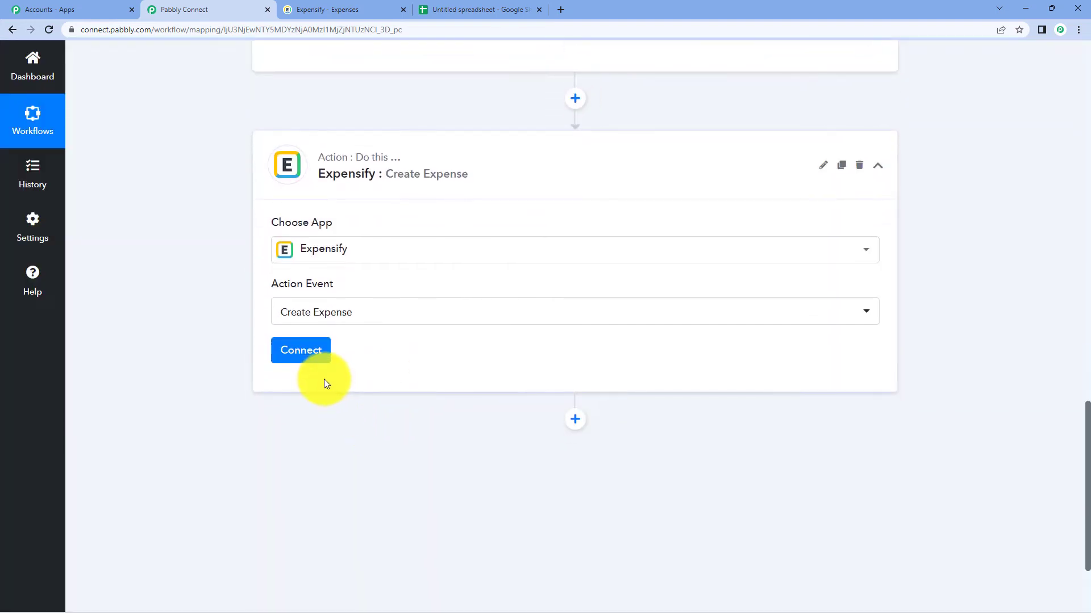
pyautogui.click(302, 355)
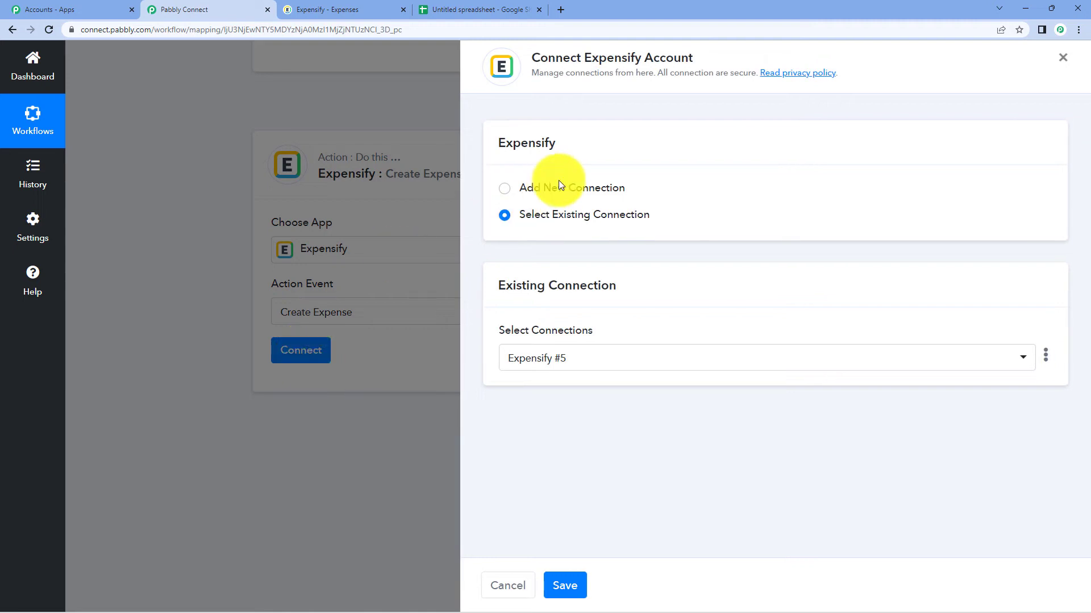
# - Start a new Expensify connection and locate Expensify's integration credentials page
pyautogui.click(557, 188)
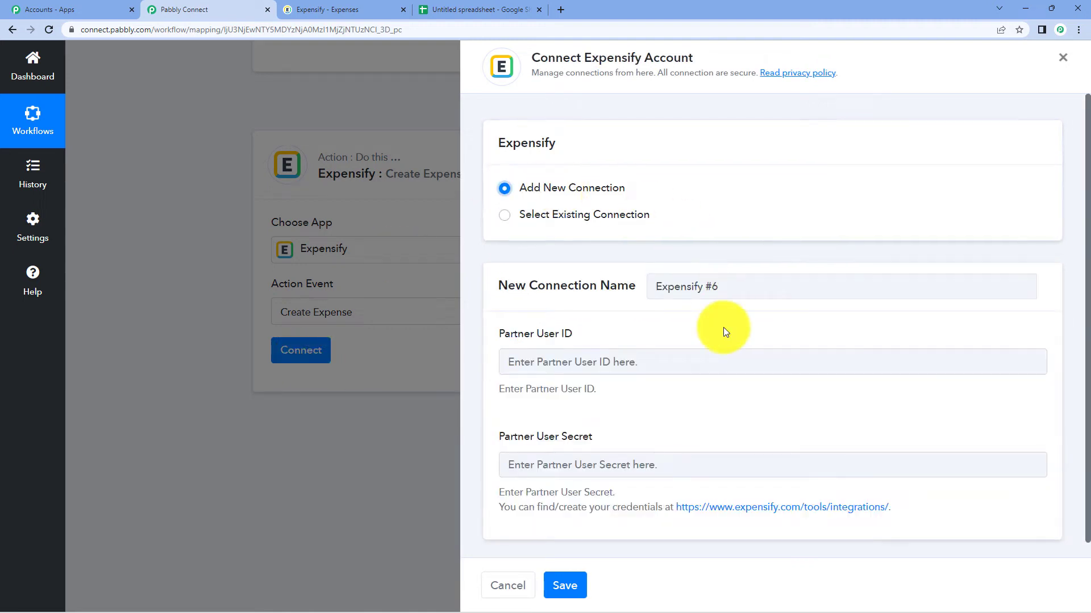
pyautogui.scroll(-1, 724, 327)
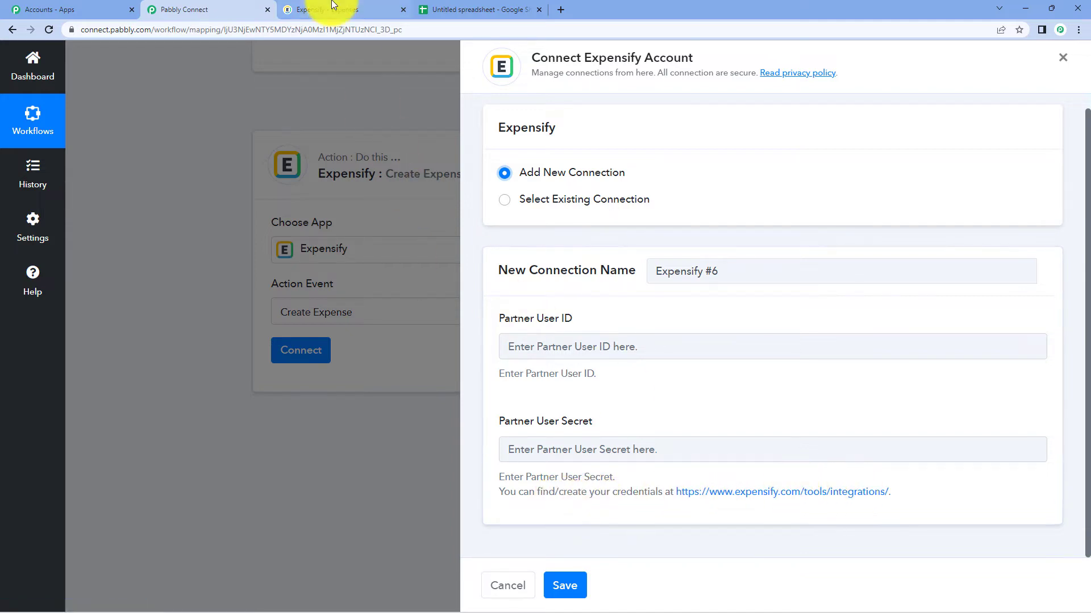
pyautogui.click(349, 9)
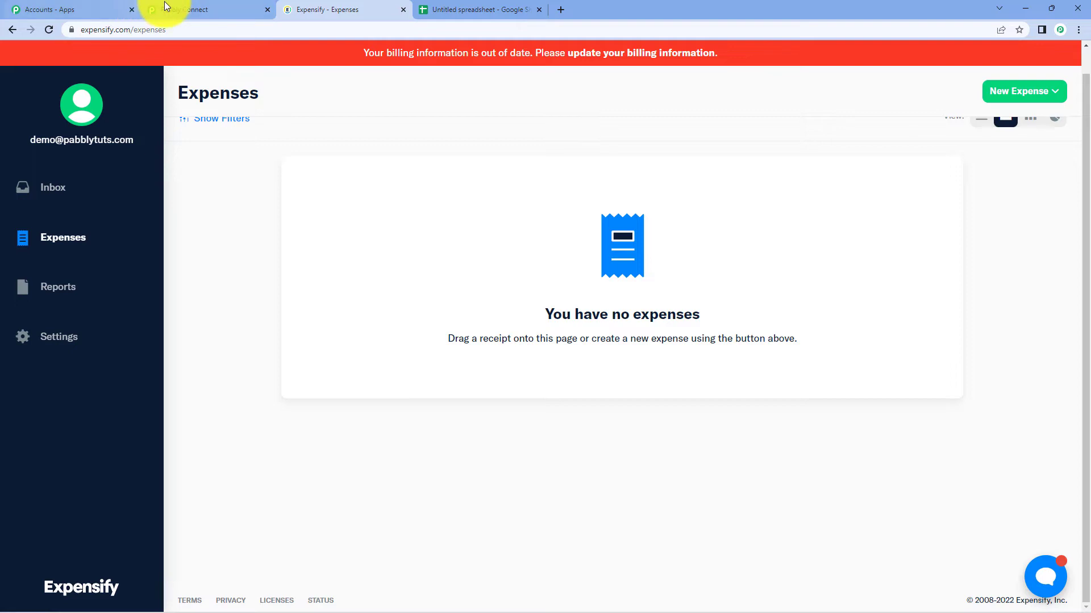
pyautogui.click(171, 9)
pyautogui.click(771, 499)
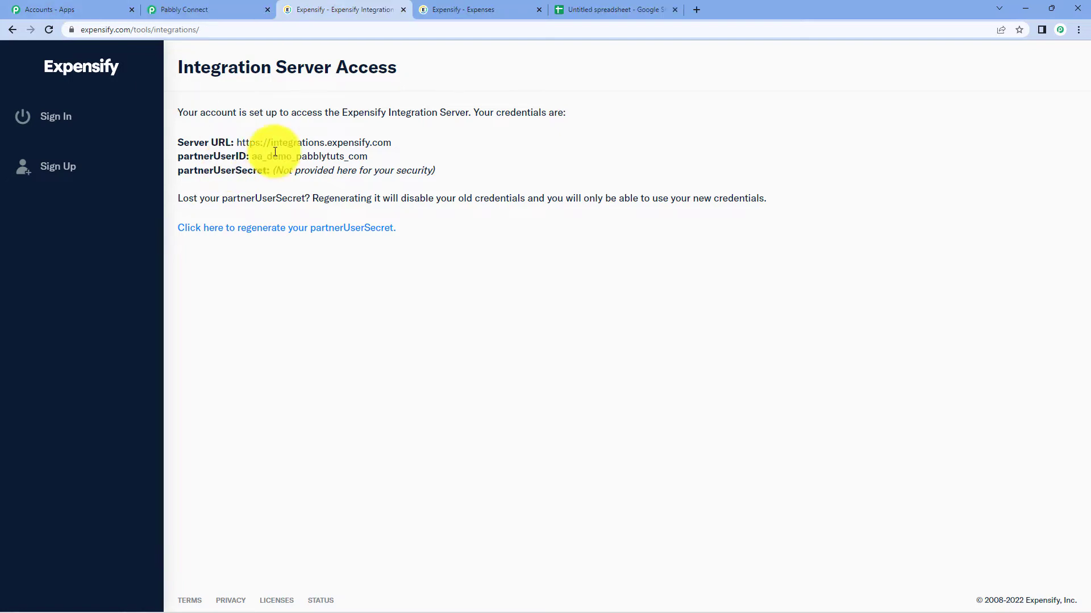
pyautogui.click(183, 9)
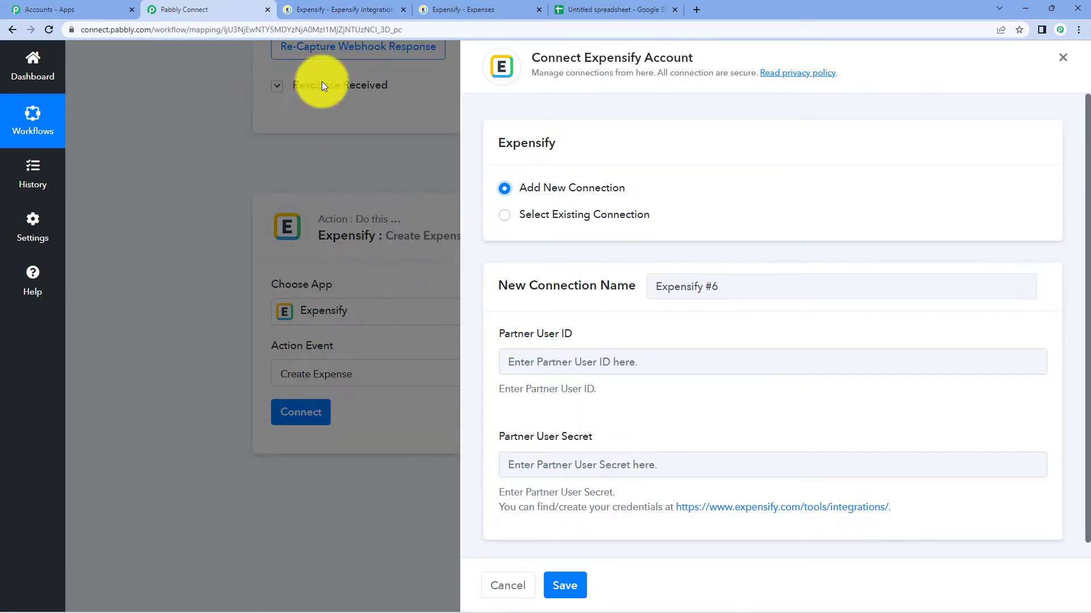
# - Copy the Partner User ID into the connection form and save the Expensify connection
pyautogui.click(321, 10)
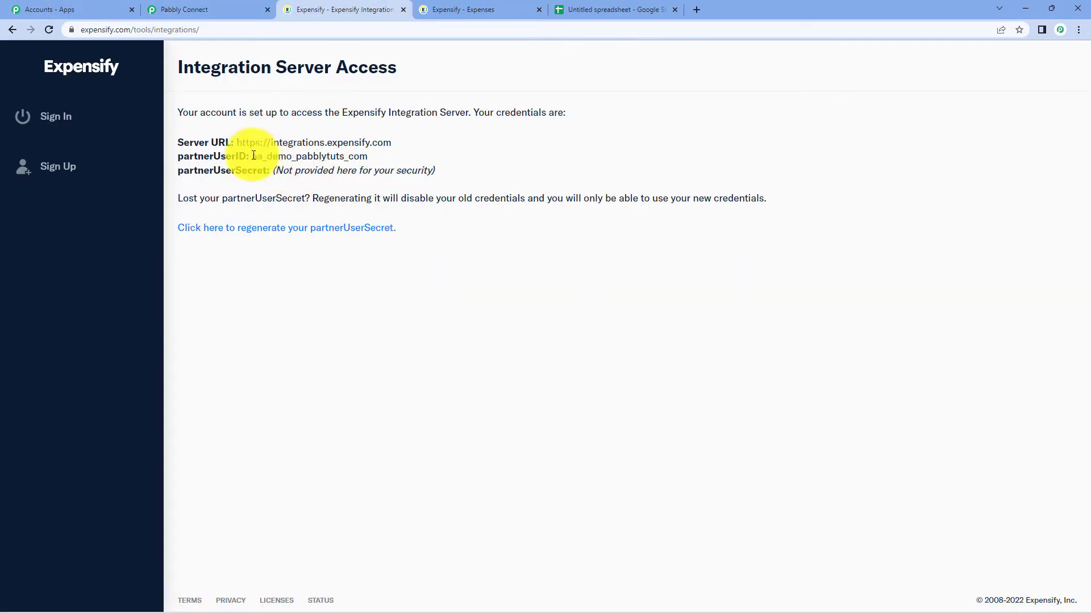
pyautogui.moveTo(253, 155); pyautogui.dragTo(376, 155)
pyautogui.click(165, 6)
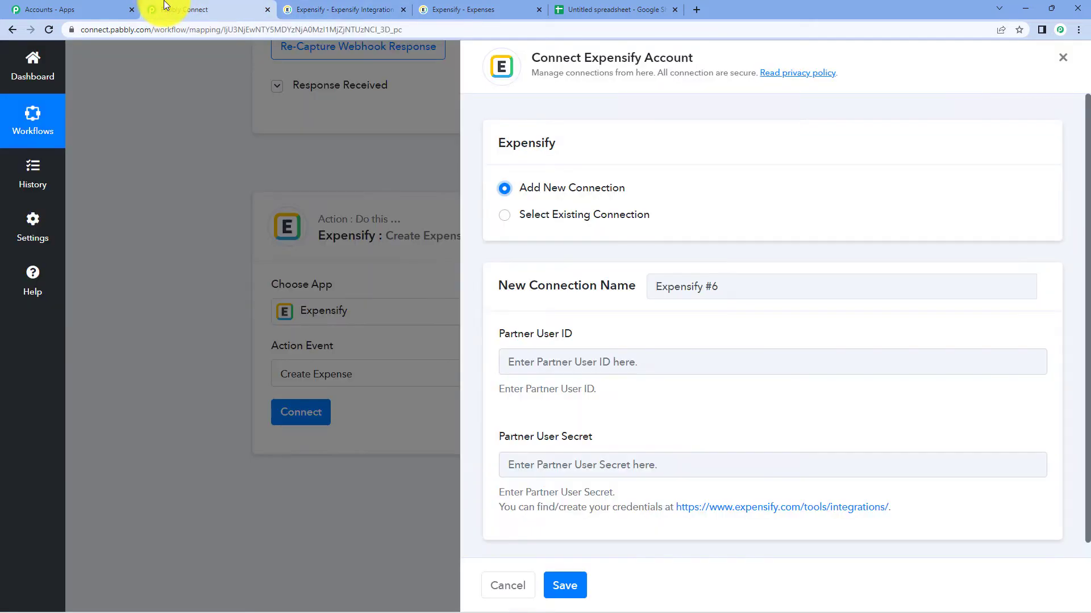
pyautogui.rightClick(529, 352)
pyautogui.click(564, 442)
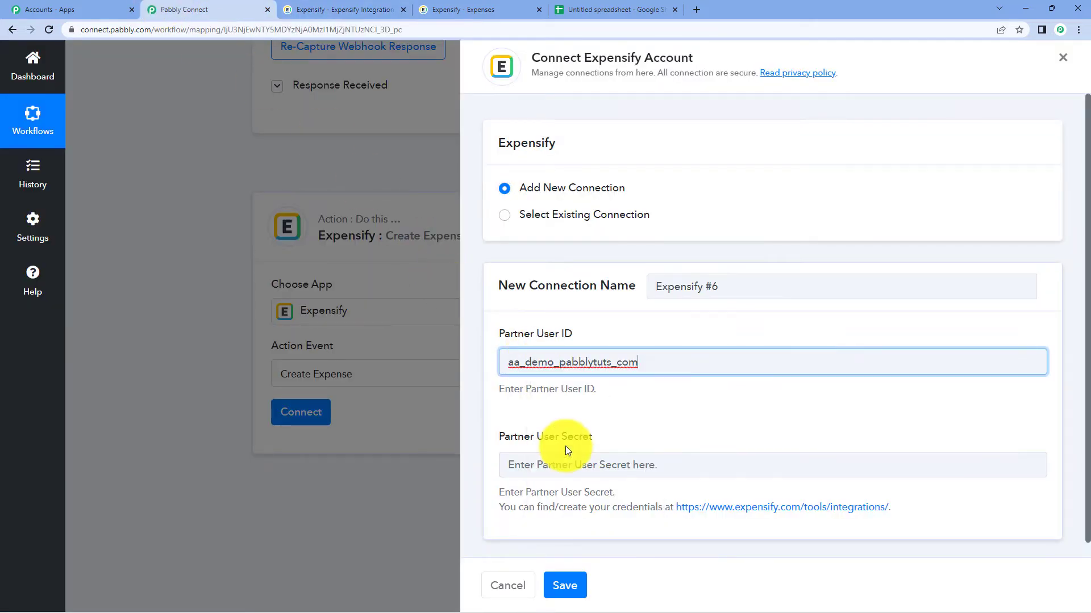
pyautogui.click(301, 9)
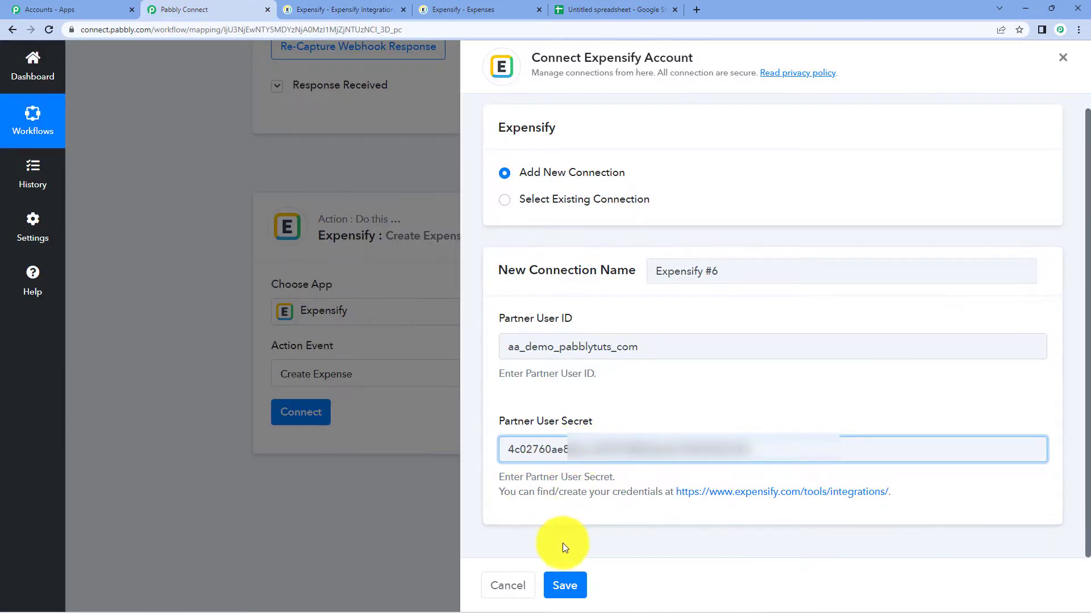
pyautogui.click(569, 585)
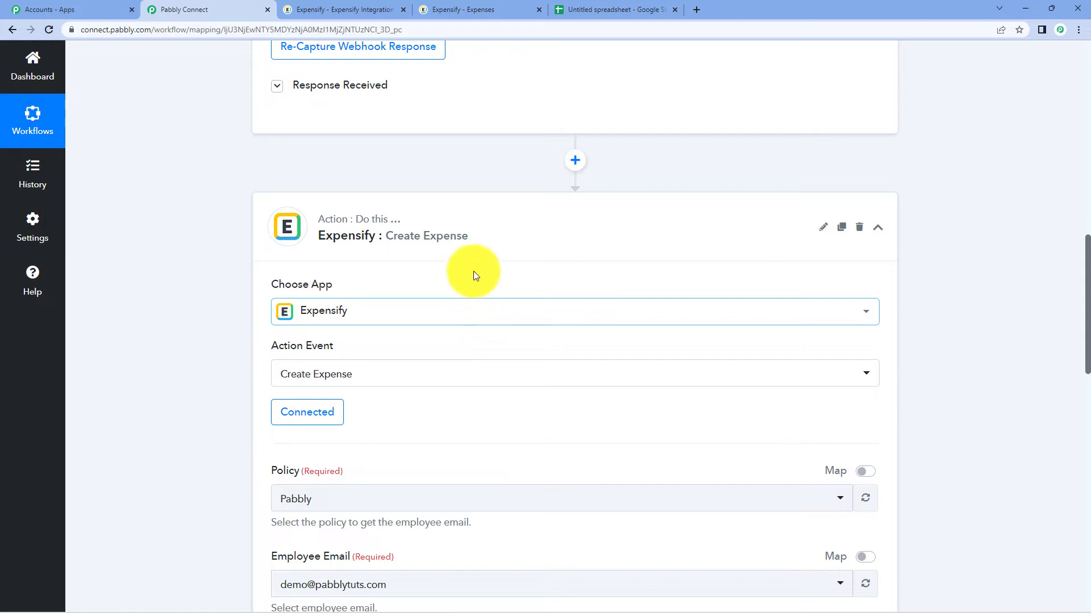
pyautogui.scroll(-5, 471, 250)
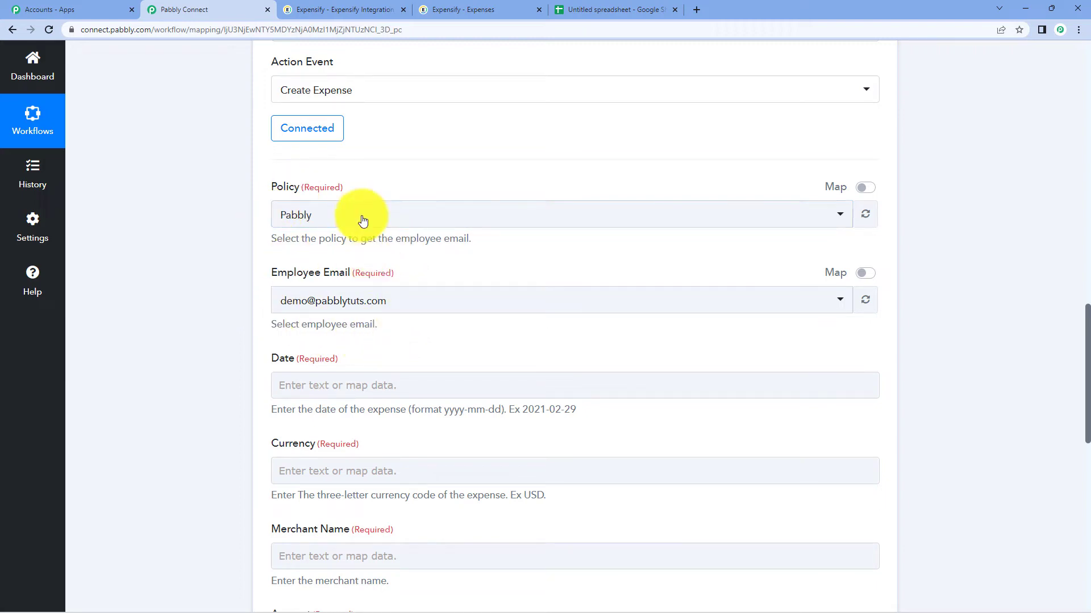
pyautogui.click(345, 7)
pyautogui.click(451, 8)
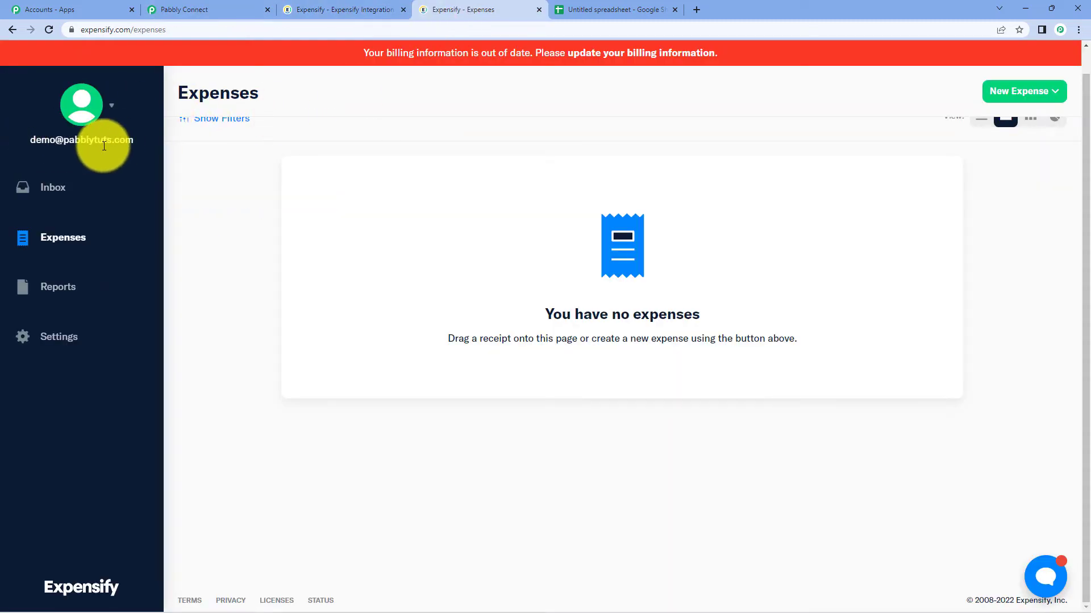
pyautogui.click(307, 8)
pyautogui.click(205, 9)
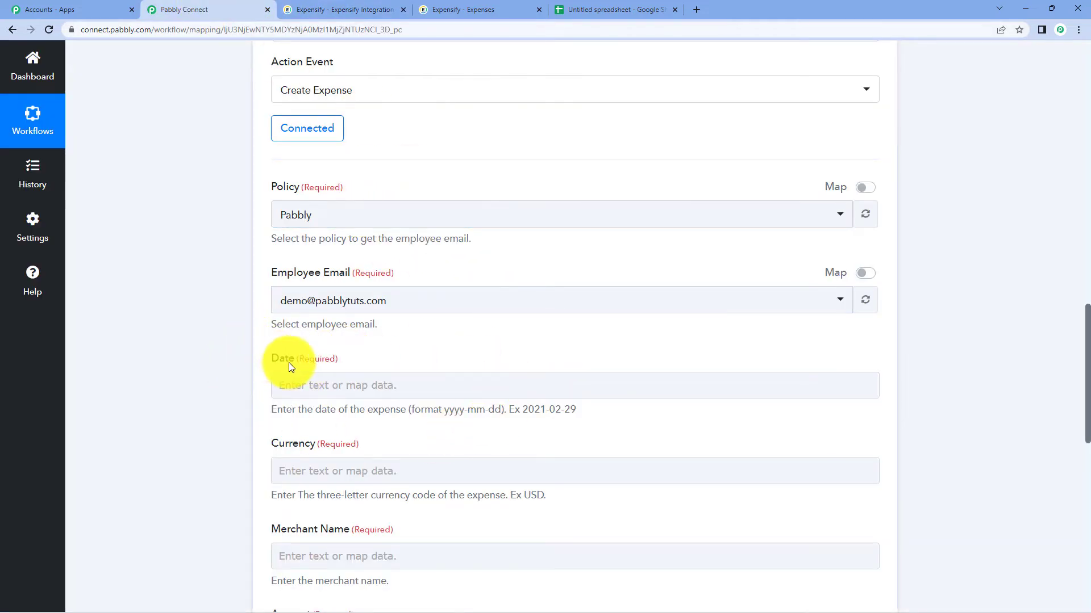
pyautogui.scroll(5, 414, 363)
pyautogui.scroll(-8, 416, 363)
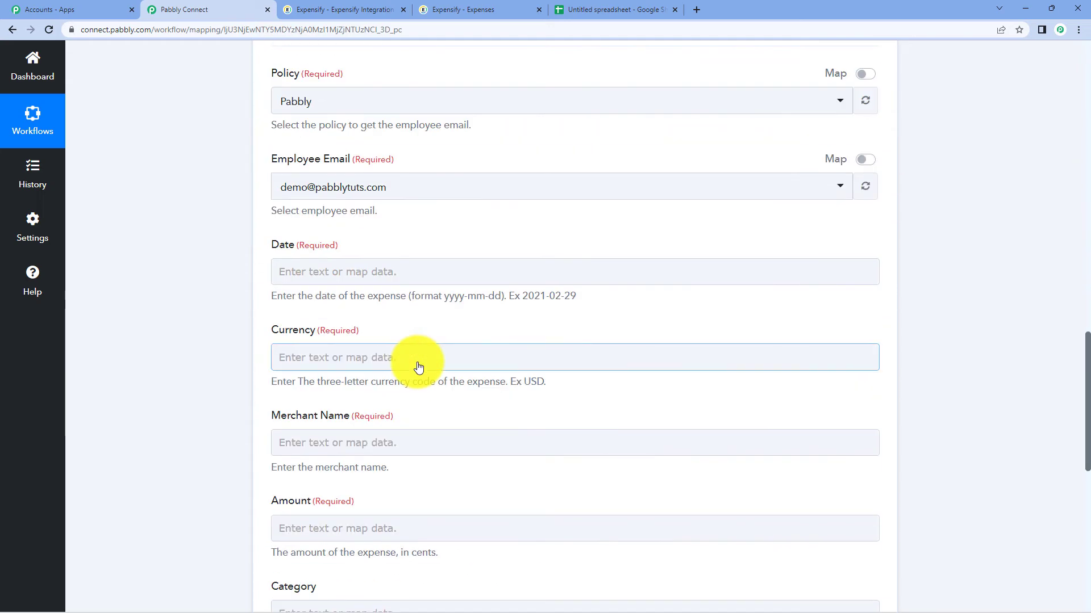
pyautogui.click(288, 271)
pyautogui.click(432, 231)
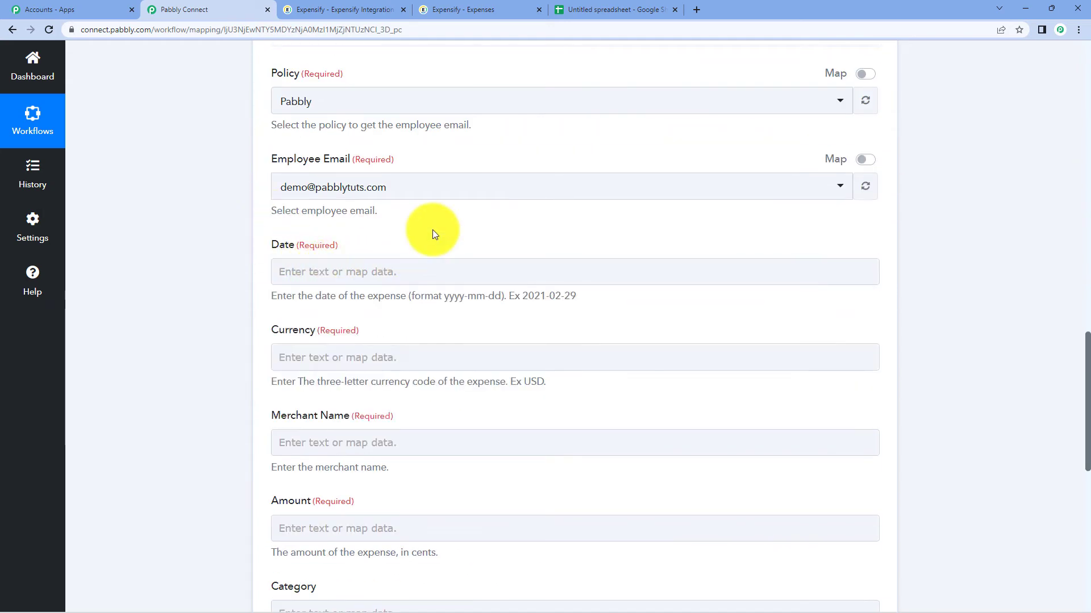
pyautogui.click(577, 6)
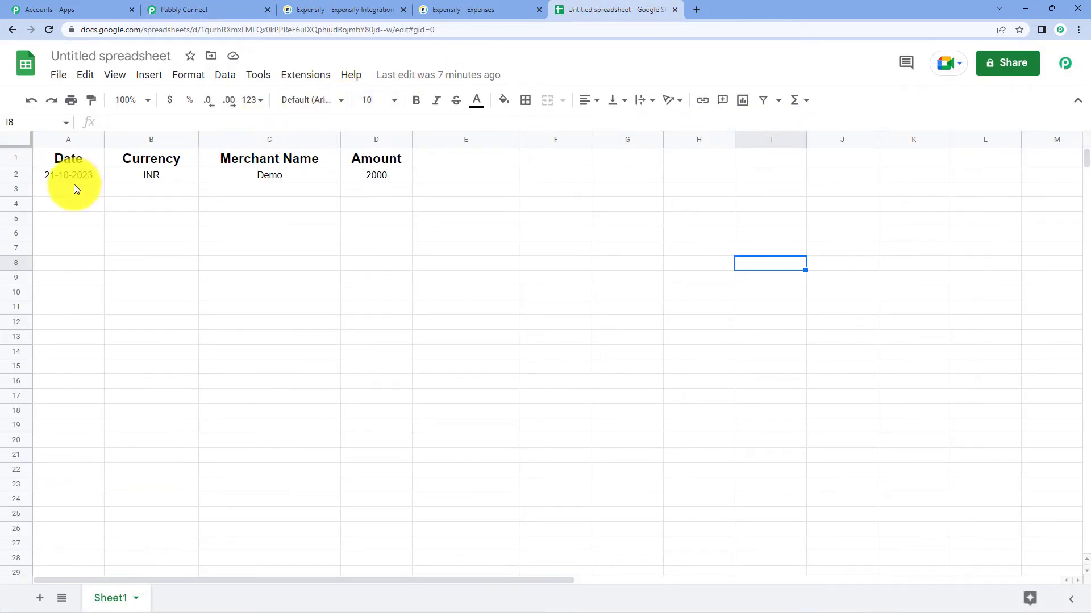
pyautogui.click(195, 8)
pyautogui.scroll(-1, 398, 244)
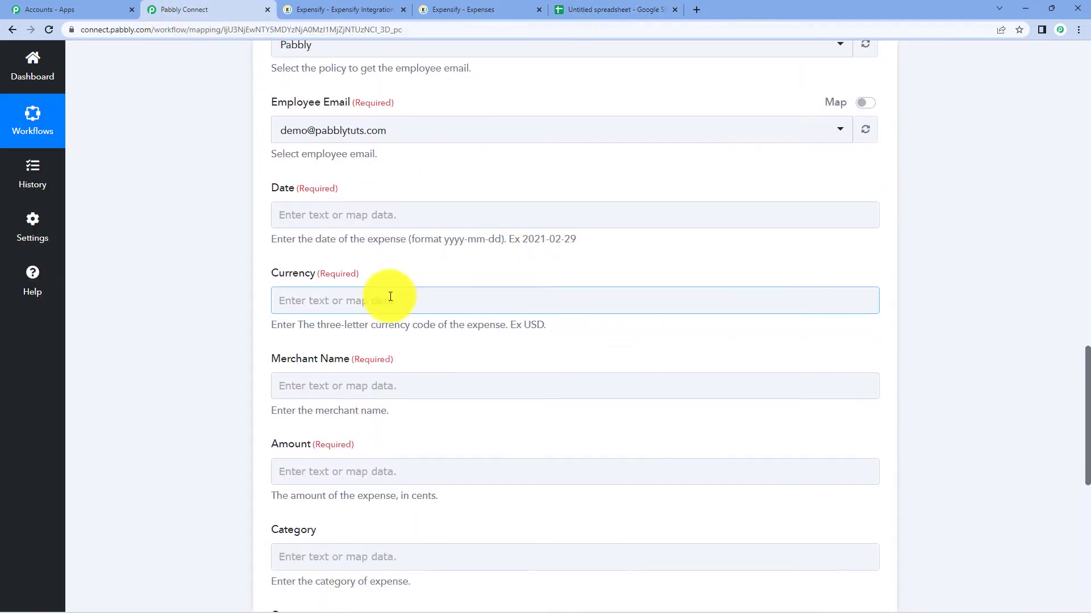
pyautogui.moveTo(273, 239); pyautogui.dragTo(396, 253)
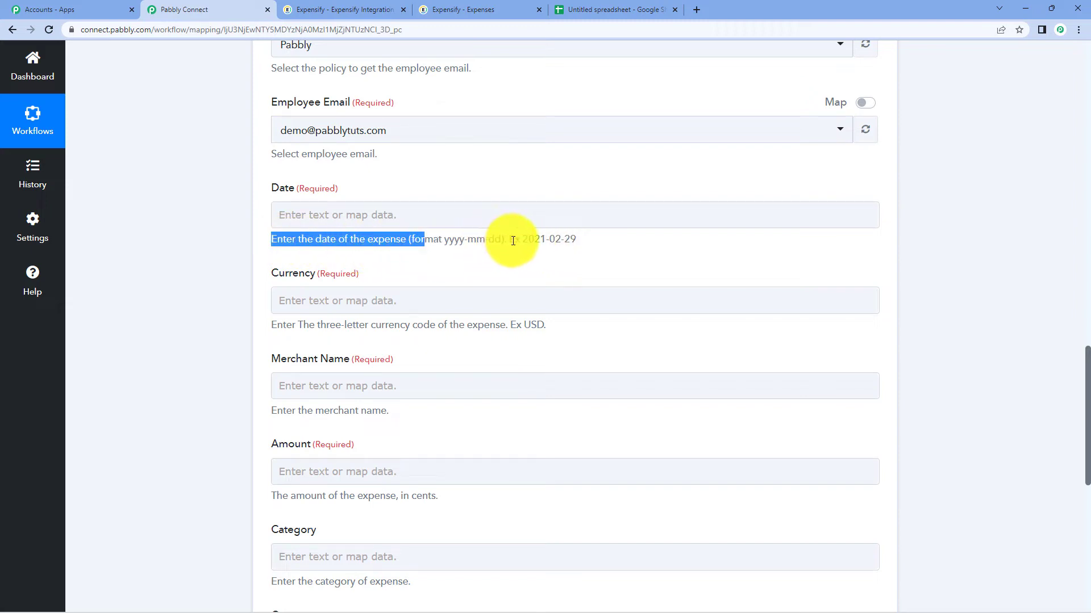
pyautogui.moveTo(525, 240); pyautogui.dragTo(540, 248)
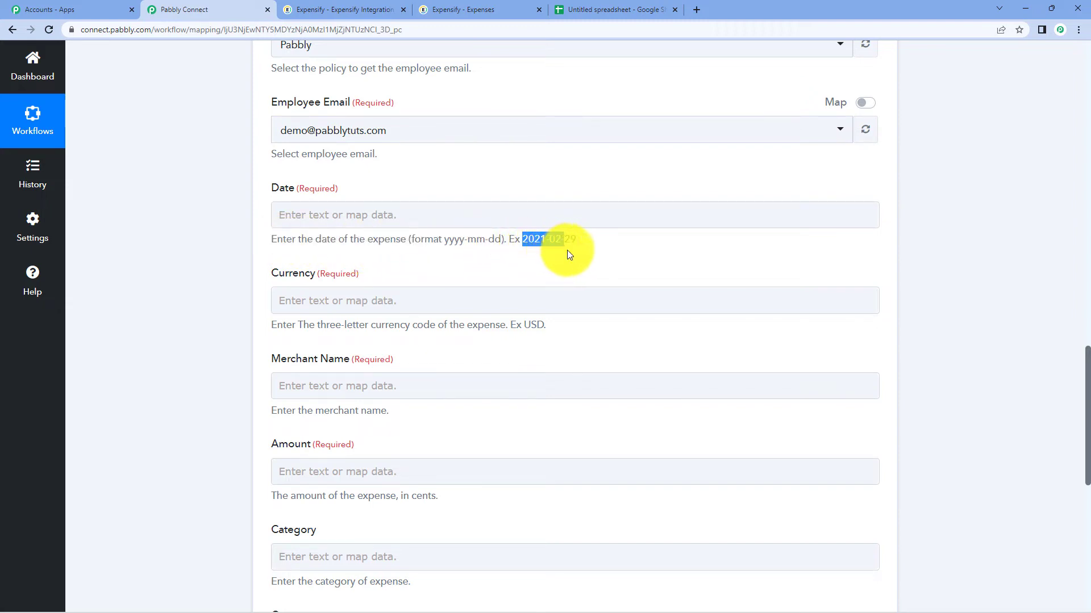
pyautogui.click(589, 254)
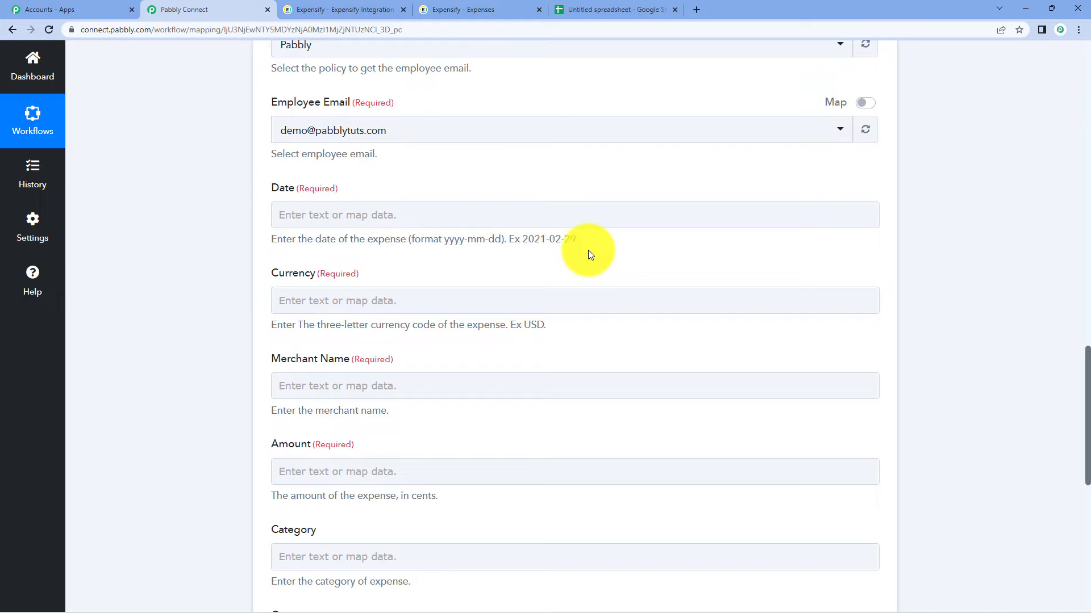
pyautogui.click(662, 9)
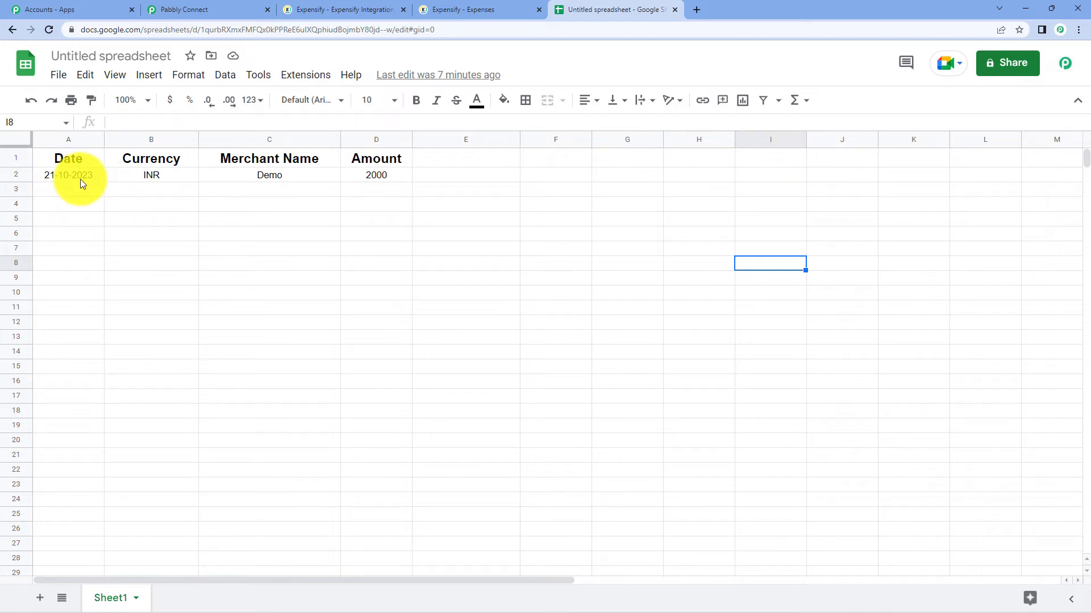
pyautogui.click(176, 9)
pyautogui.click(615, 312)
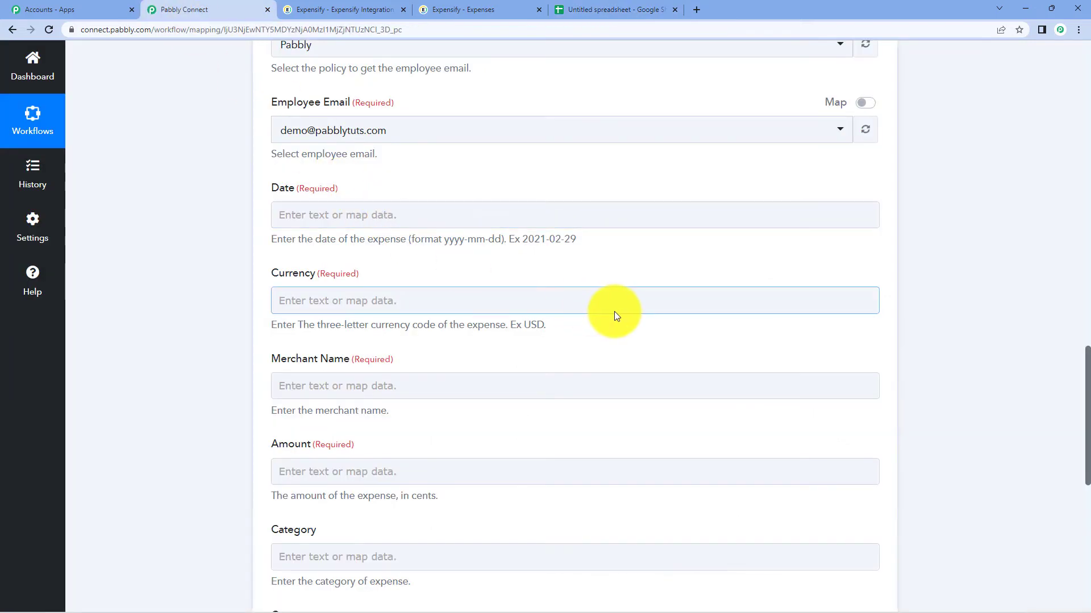
pyautogui.click(656, 378)
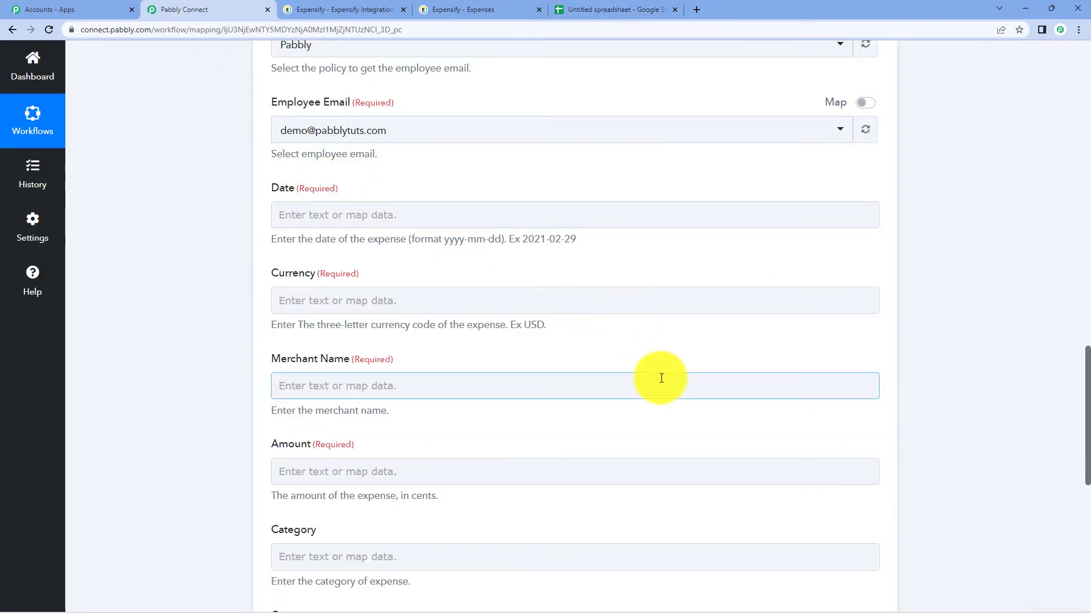
pyautogui.click(675, 414)
pyautogui.scroll(9, 679, 424)
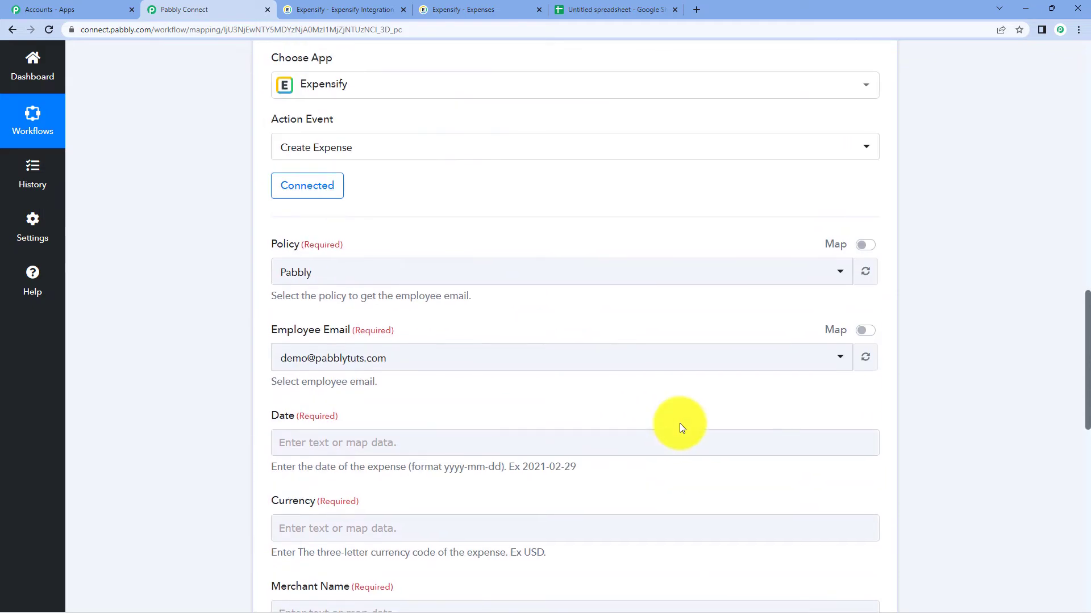
# - Add a Date/Time Formatter by Pabbly step before the Expensify action
pyautogui.click(503, 272)
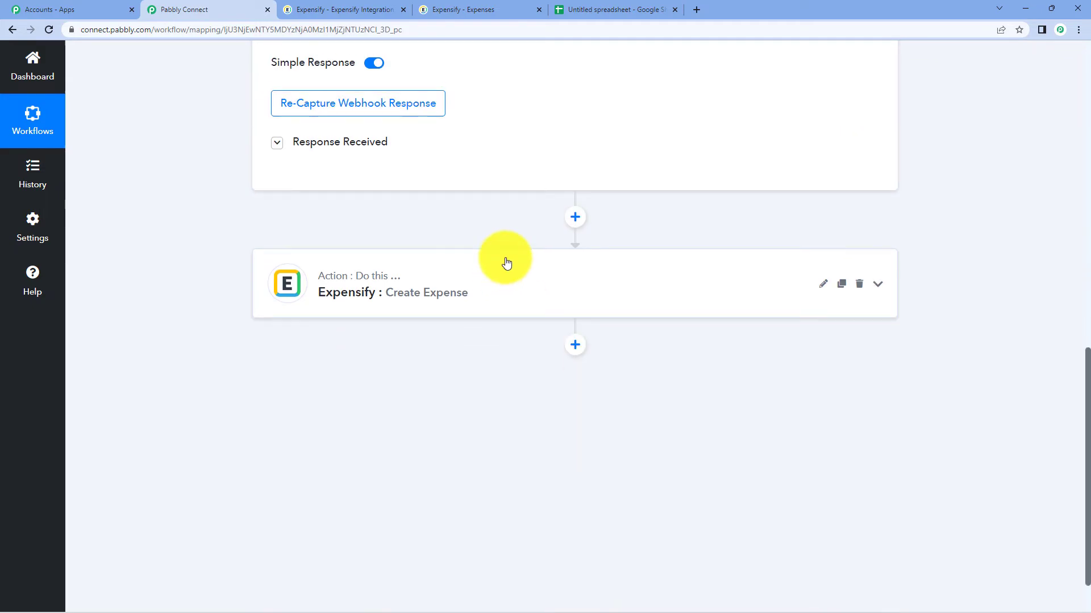
pyautogui.click(575, 217)
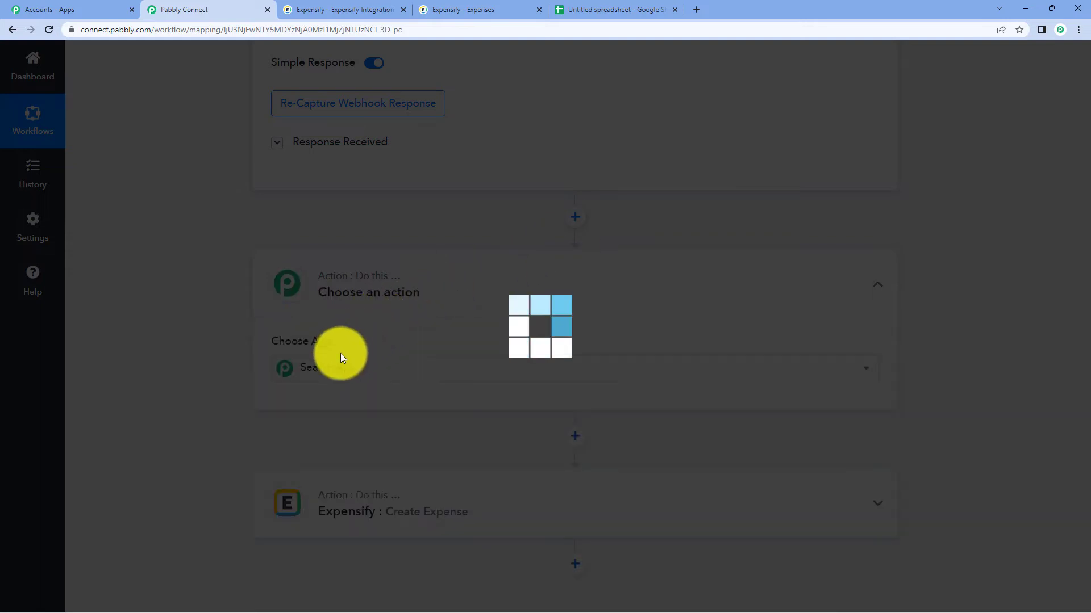
pyautogui.click(348, 364)
pyautogui.write('date t')
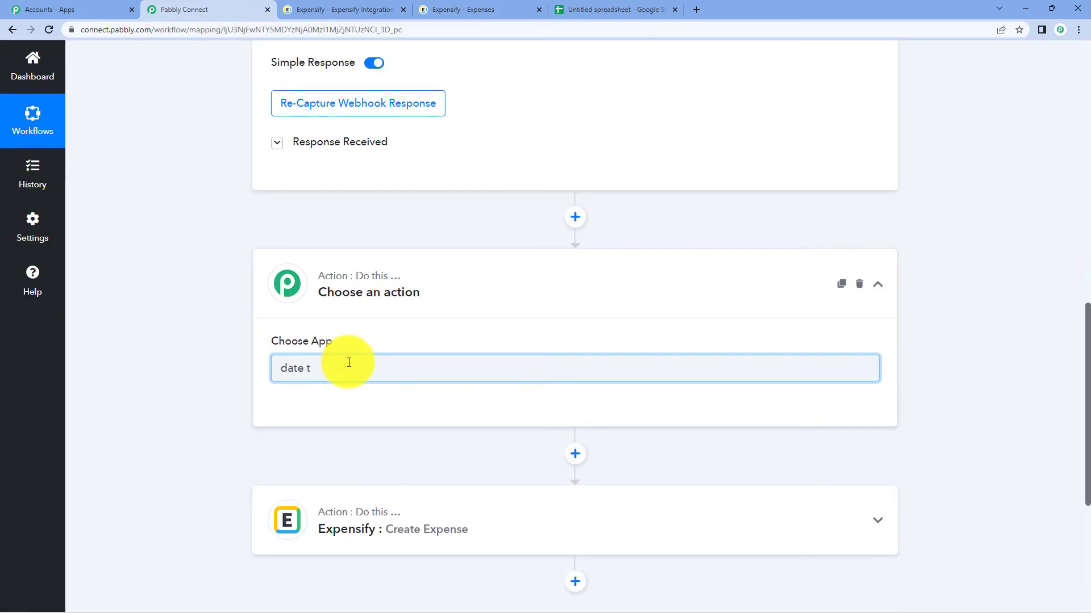
pyautogui.click(348, 409)
# - Set the formatter's event to Format Date Only and connect it
pyautogui.scroll(-3, 625, 222)
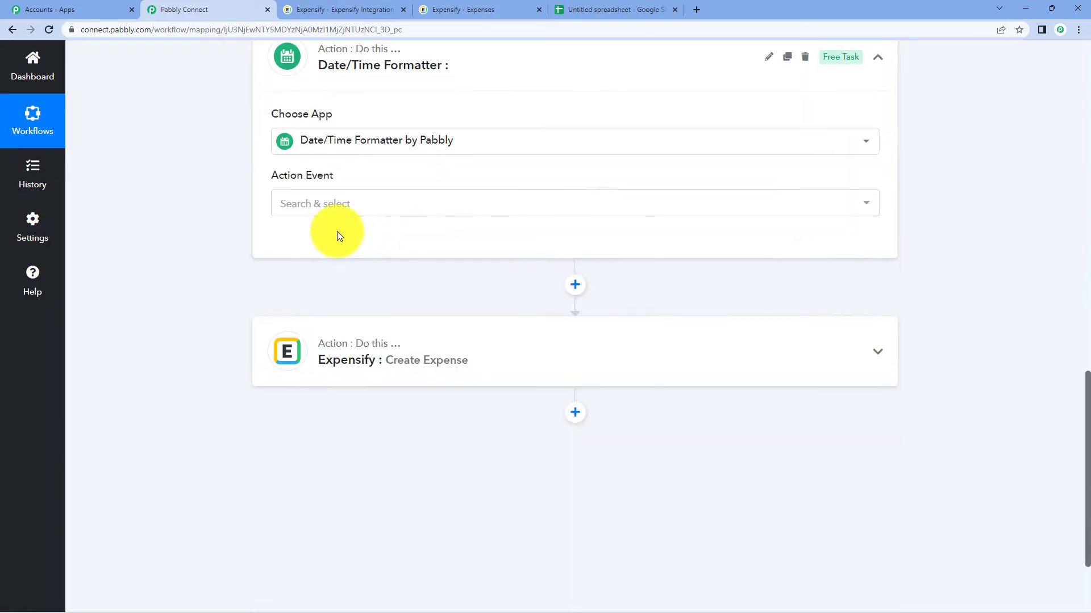
pyautogui.click(332, 214)
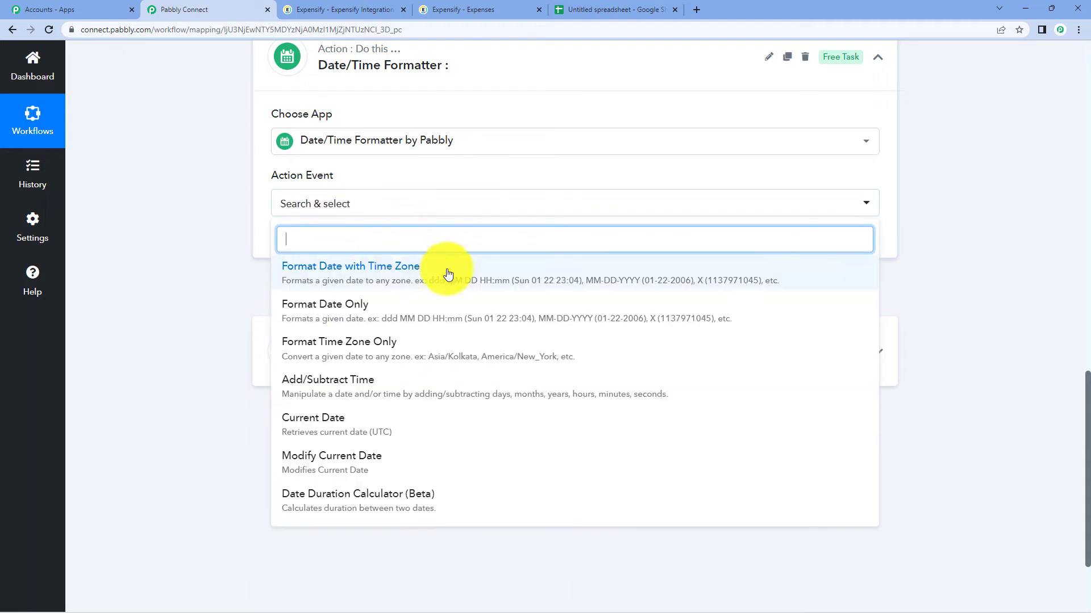
pyautogui.click(377, 314)
pyautogui.click(302, 254)
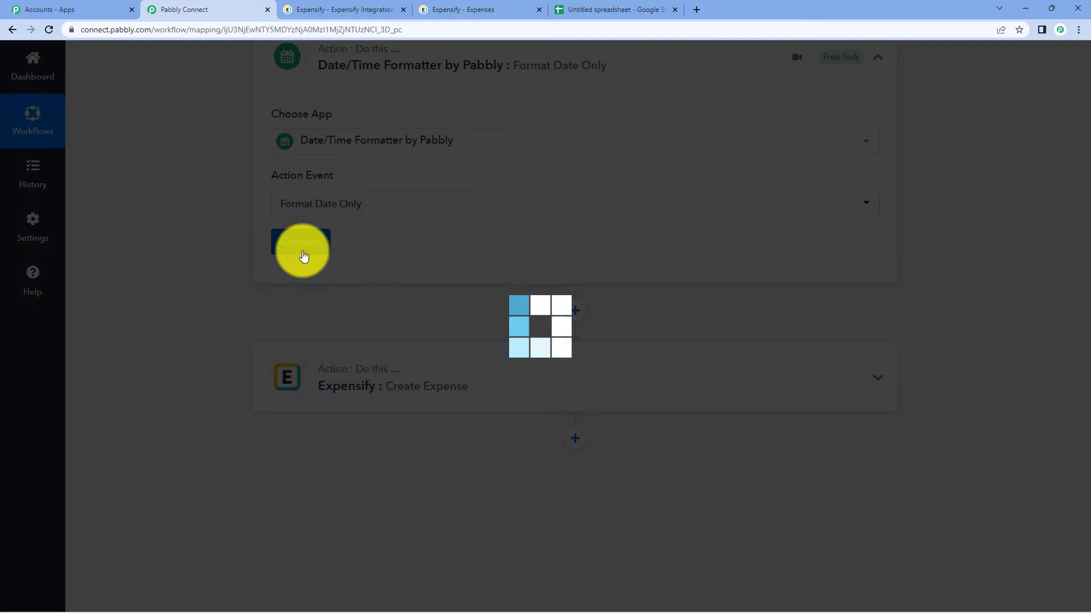
pyautogui.scroll(-2, 509, 214)
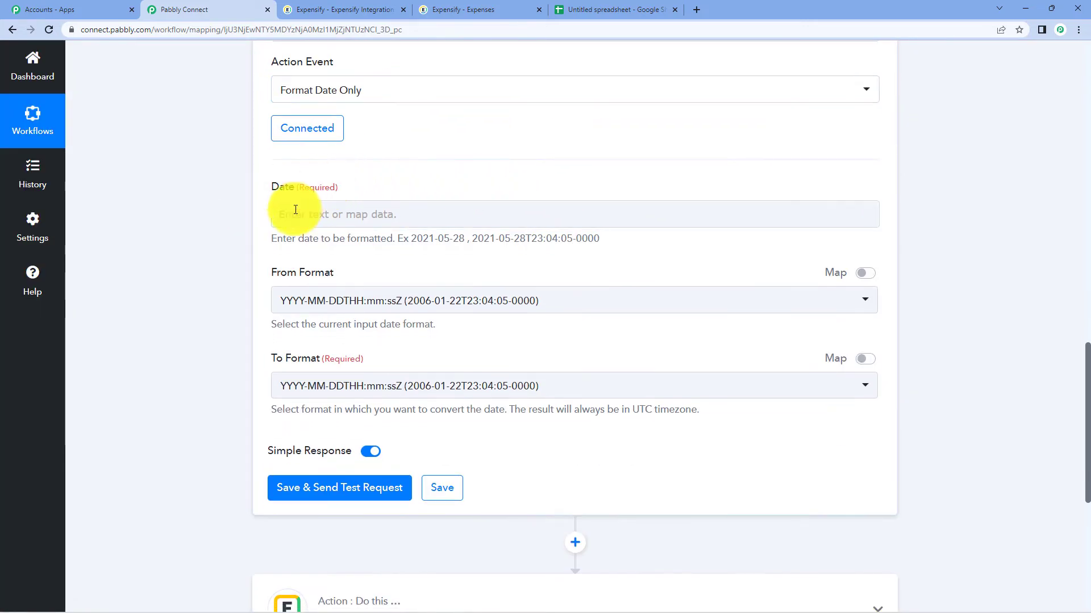
# - Map '1. Date : 21-10-2023' into the formatter's Date field and check the sheet's date format
pyautogui.click(380, 214)
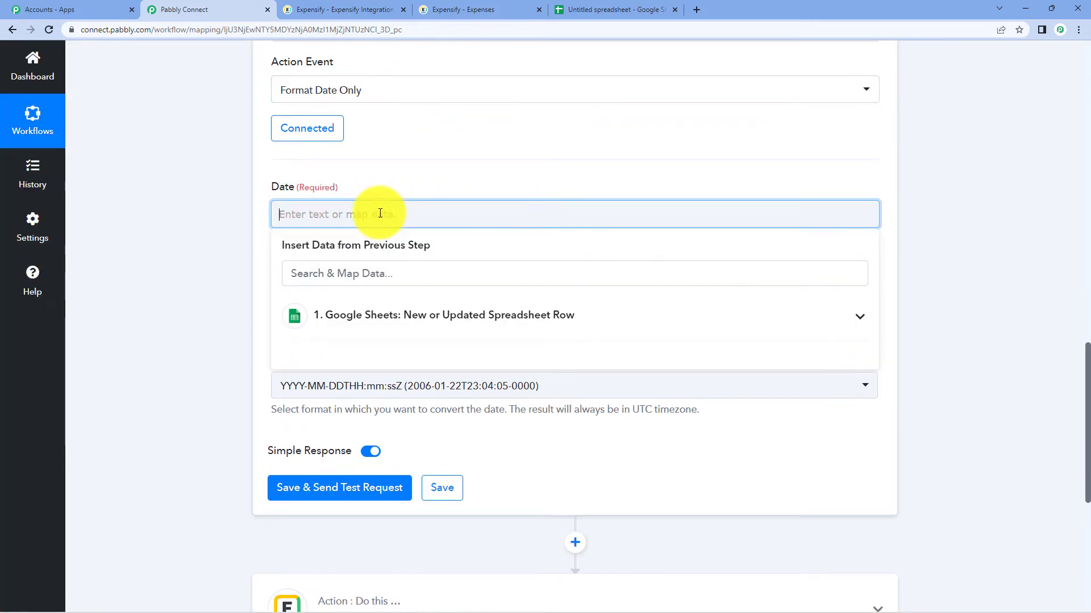
pyautogui.click(446, 315)
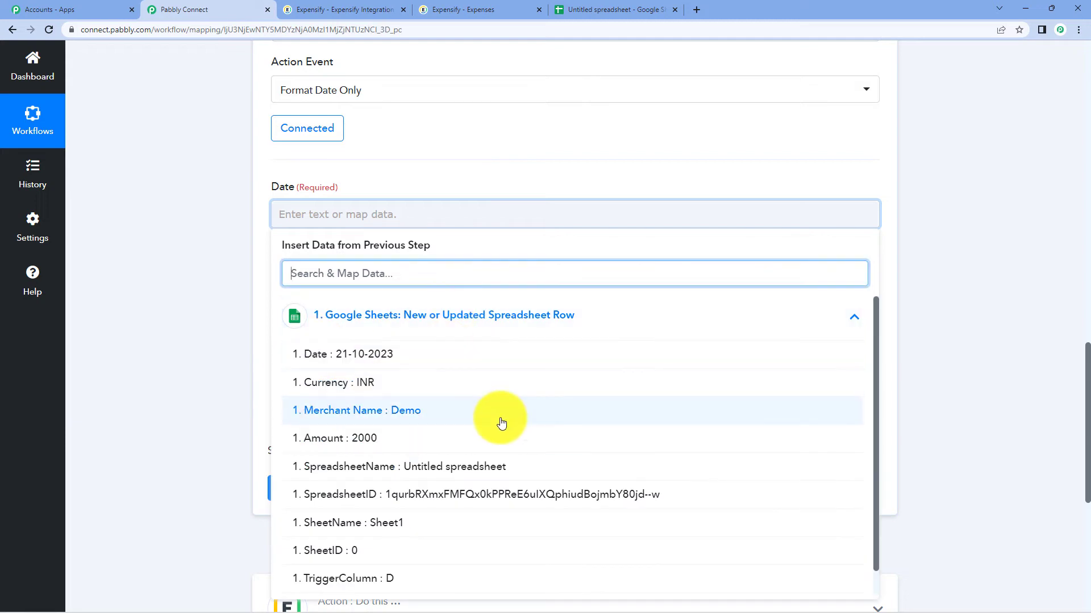
pyautogui.scroll(-2, 500, 424)
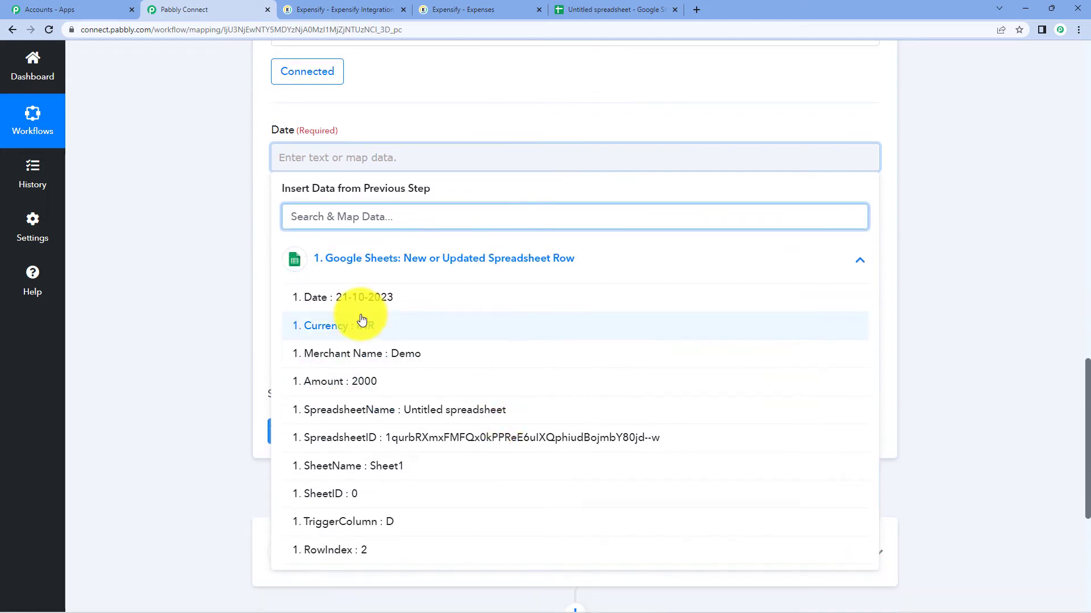
pyautogui.click(358, 299)
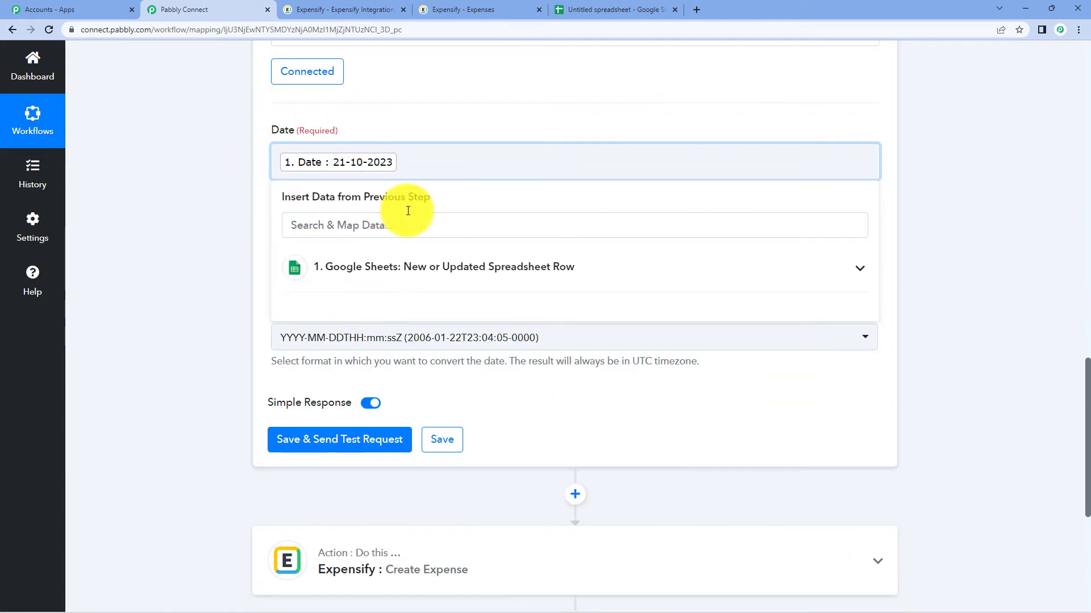
pyautogui.click(944, 137)
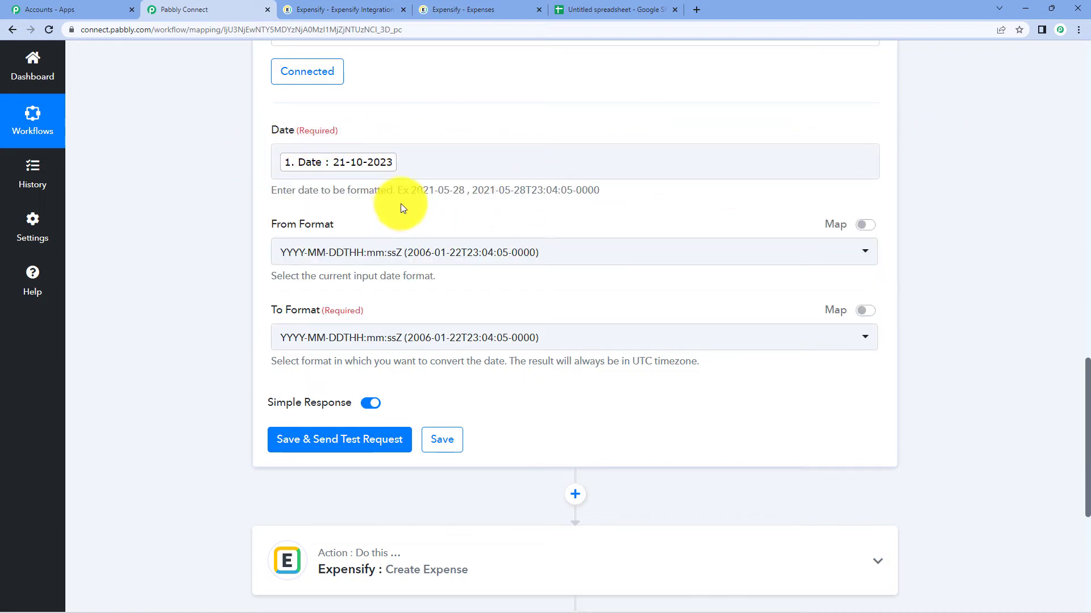
pyautogui.click(562, 10)
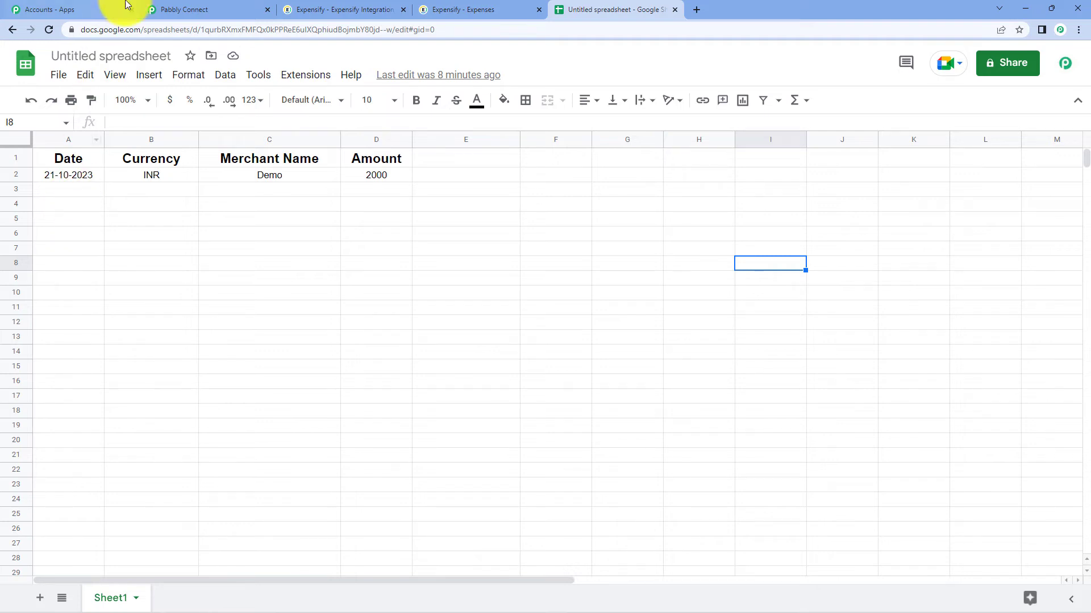
pyautogui.click(187, 7)
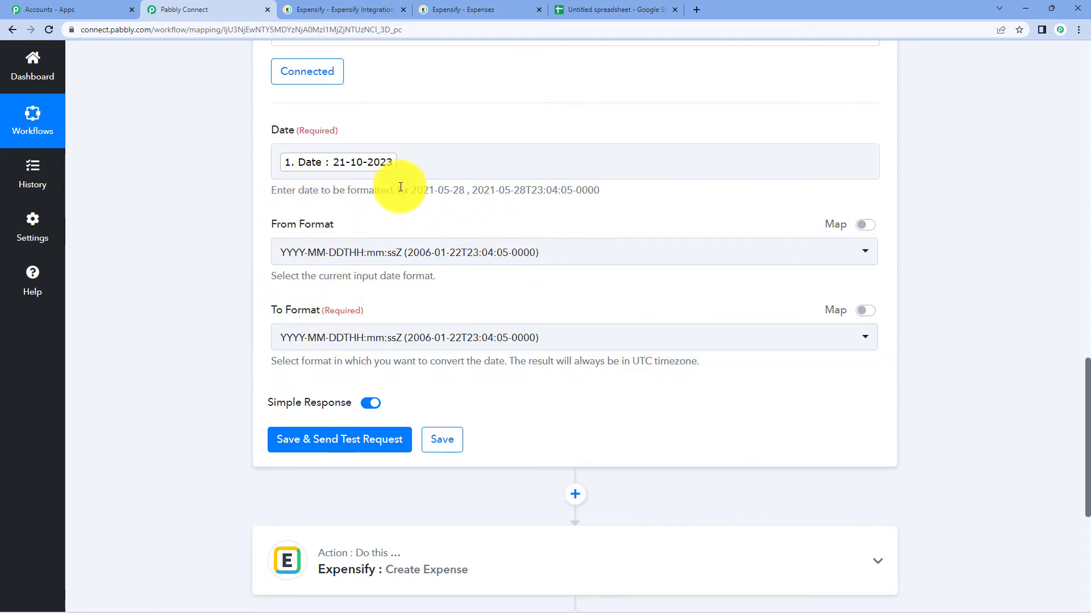
# - Set the formatter's From Format to DD-MM-YYYY and To Format to YYYY-MM-DD
pyautogui.click(631, 251)
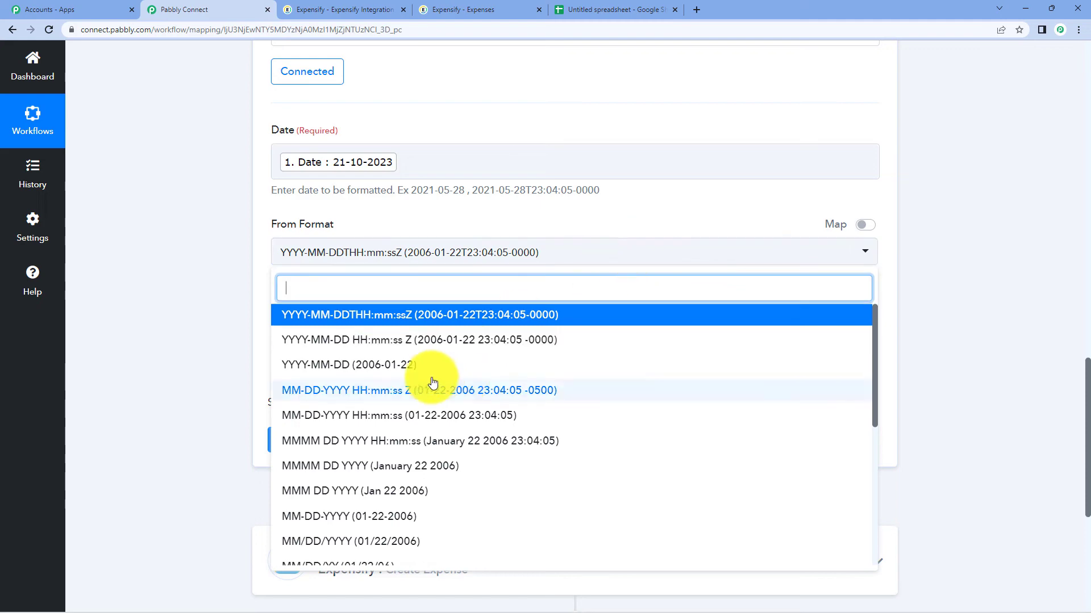
pyautogui.scroll(-5, 432, 382)
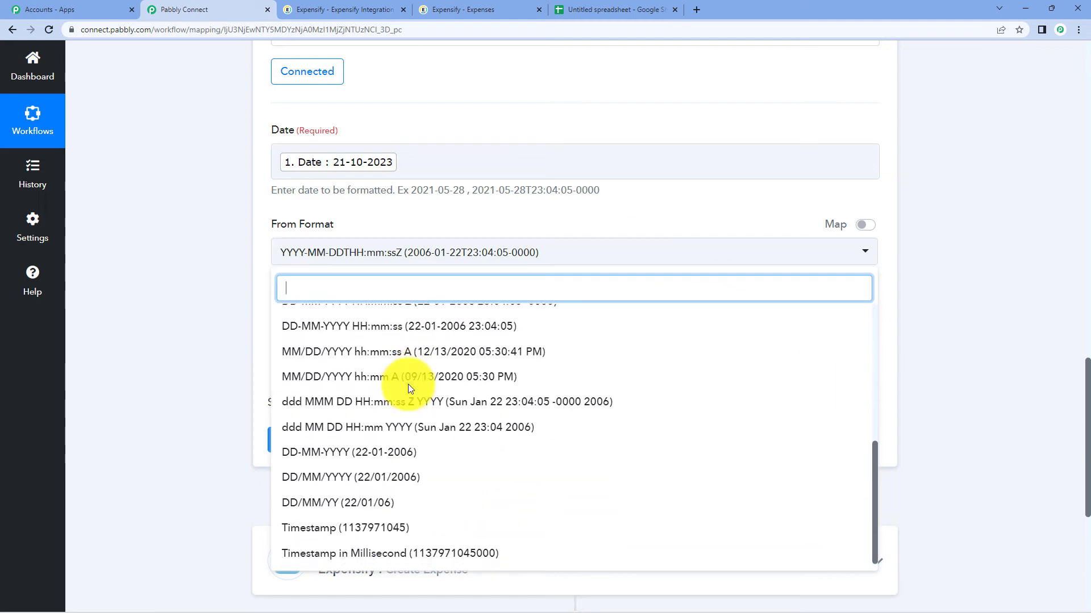
pyautogui.scroll(-2, 408, 384)
pyautogui.click(377, 445)
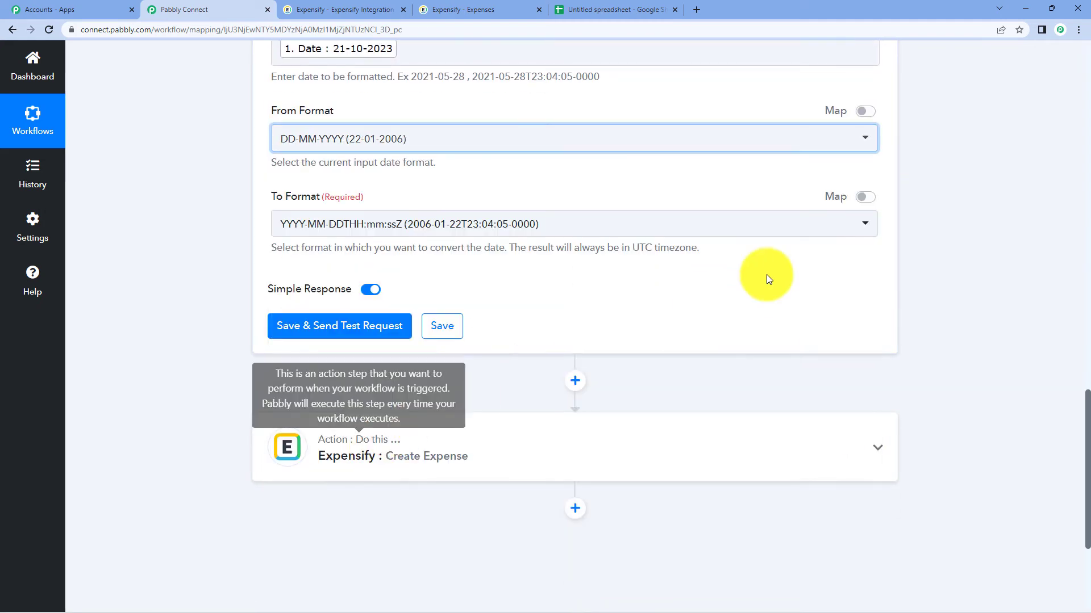
pyautogui.click(415, 225)
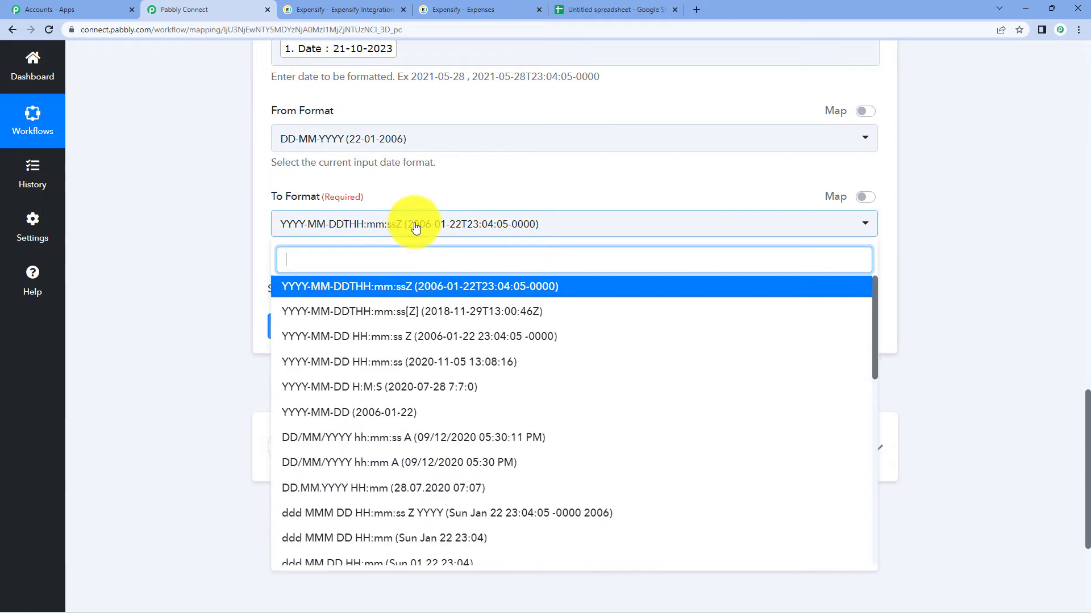
pyautogui.scroll(-5, 455, 416)
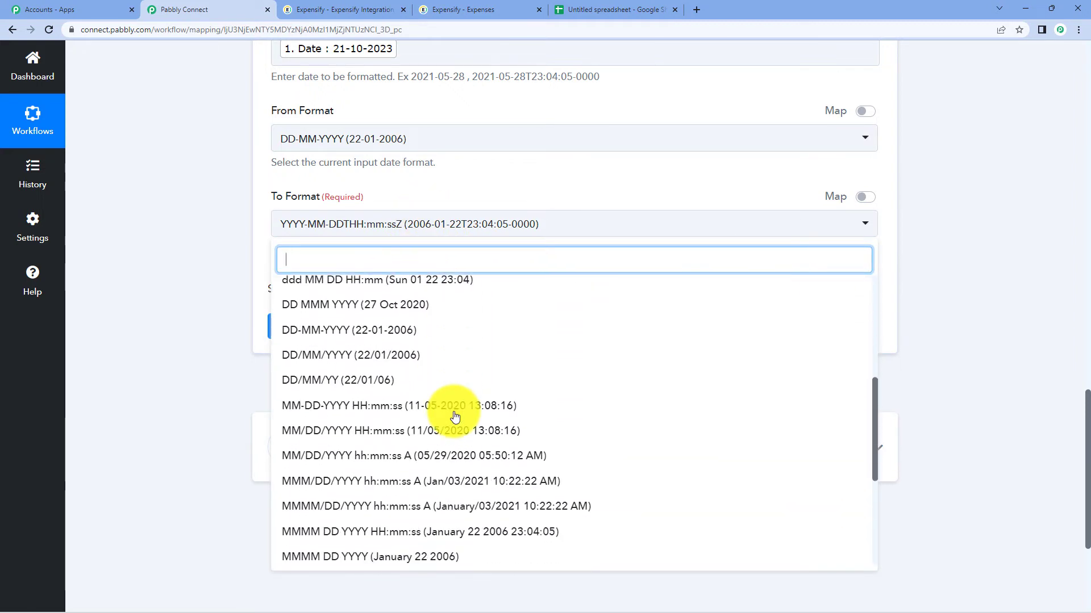
pyautogui.scroll(-4, 455, 416)
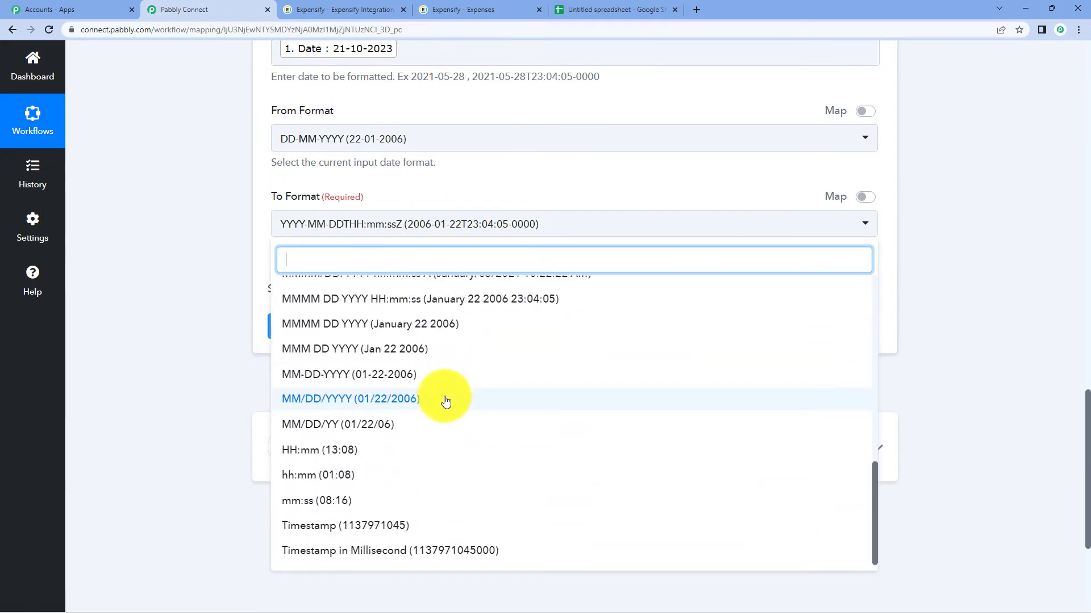
pyautogui.scroll(5, 446, 401)
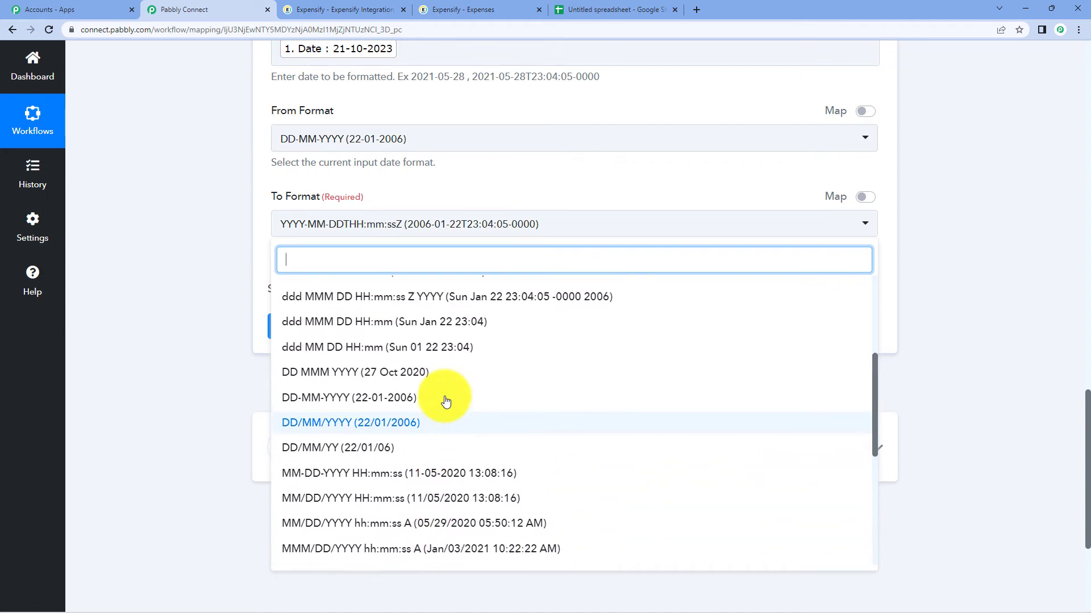
pyautogui.scroll(3, 446, 401)
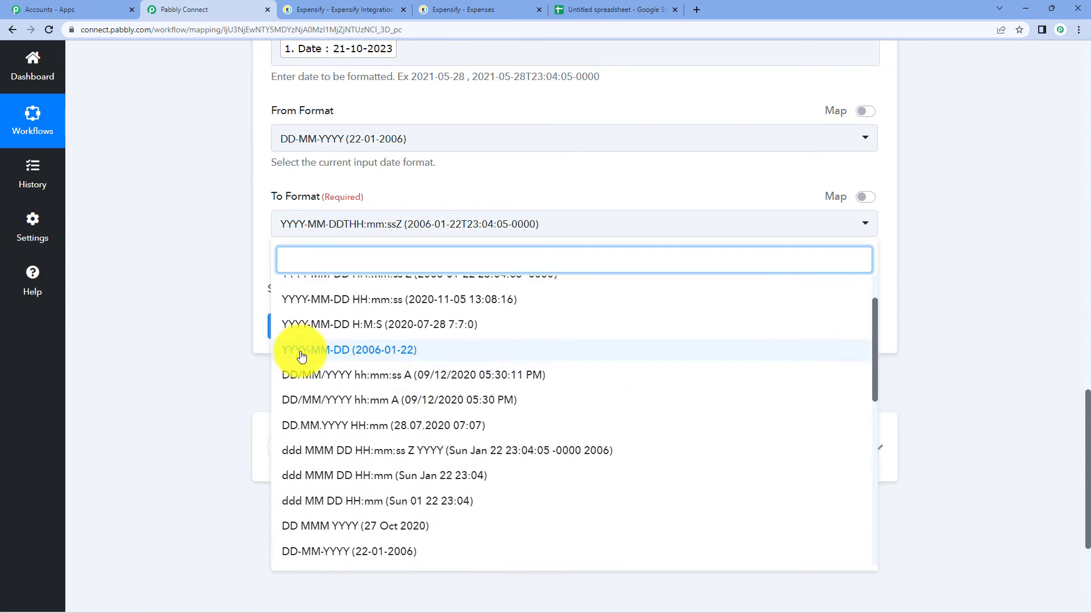
pyautogui.click(301, 355)
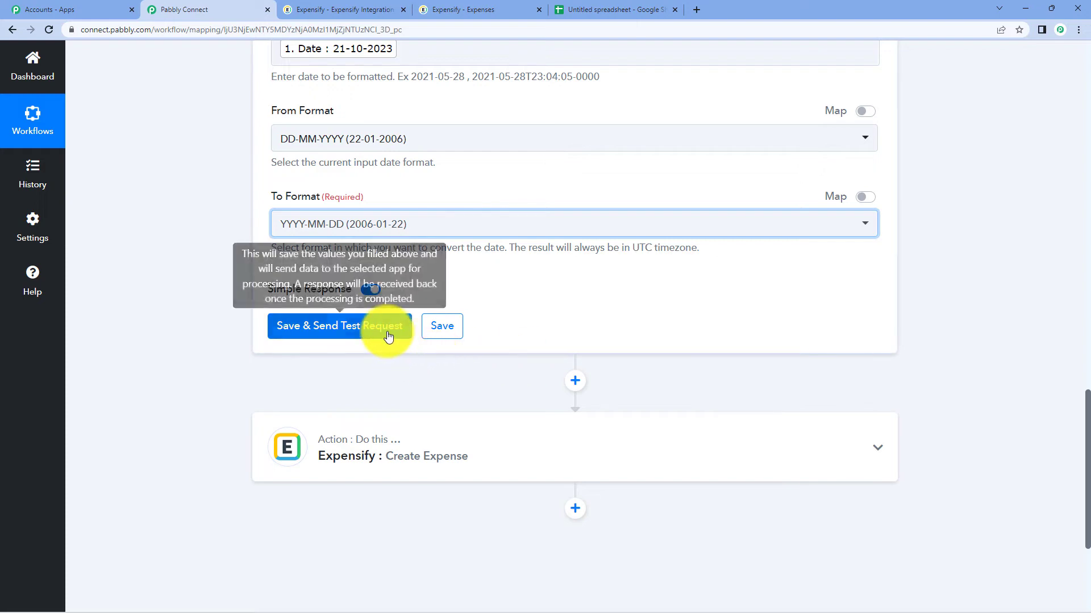
# - Save and test the date formatter, which returns 2023-10-21
pyautogui.click(385, 335)
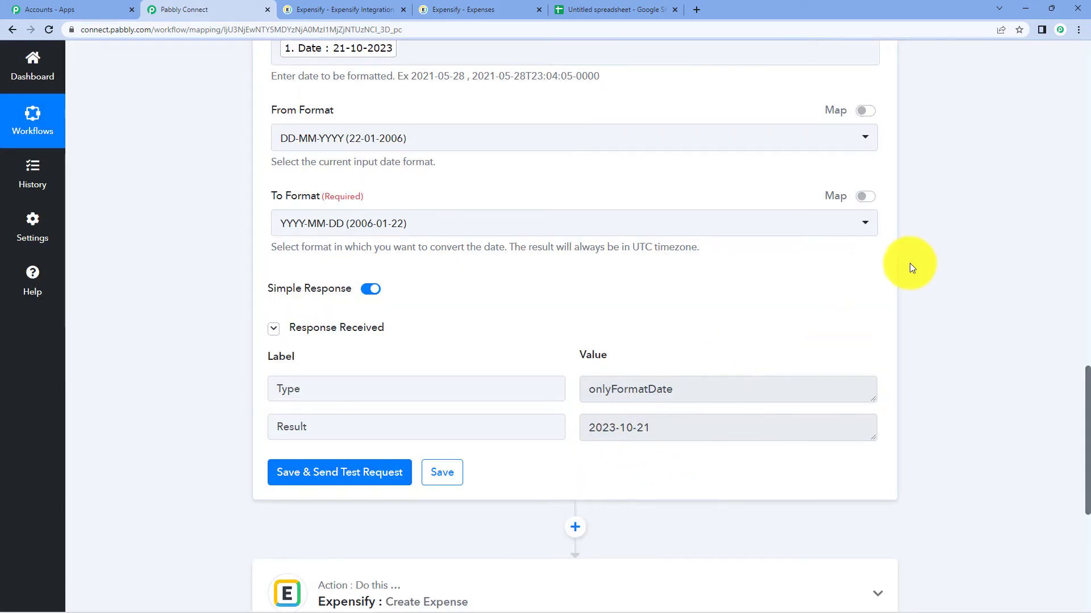
pyautogui.scroll(-3, 909, 267)
pyautogui.click(458, 434)
# - Keep the Expensify Create Expense step linked to the existing Expensify #6 connection
pyautogui.scroll(-5, 810, 301)
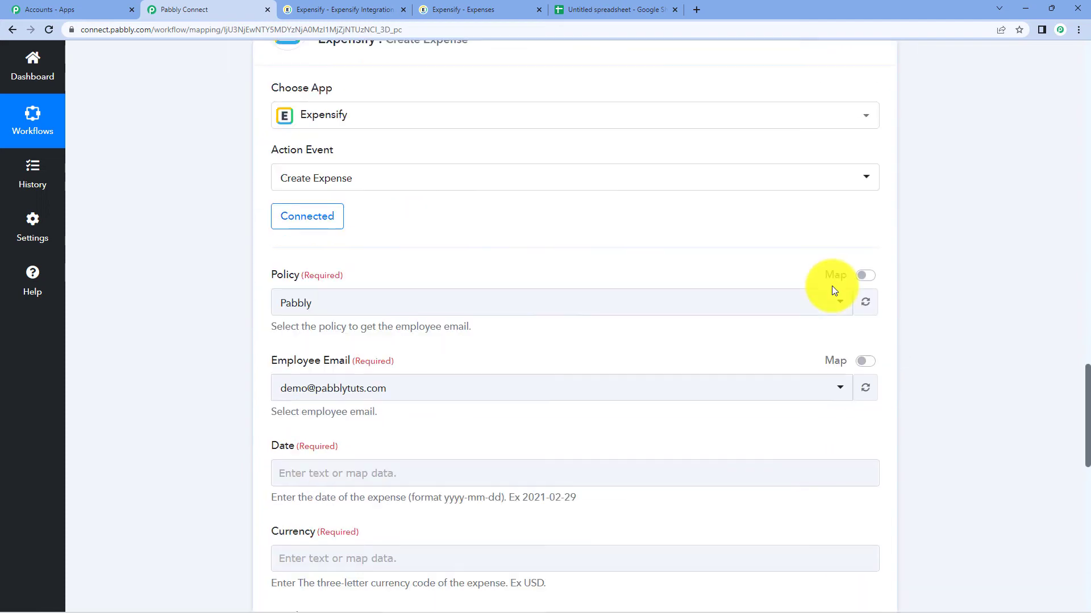
pyautogui.click(318, 224)
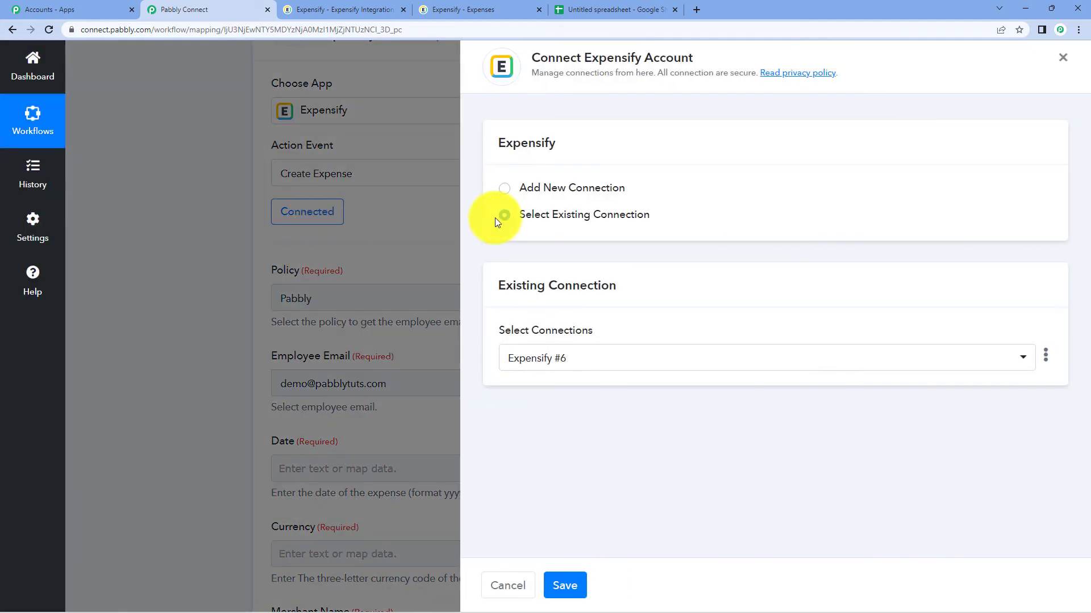
pyautogui.click(568, 586)
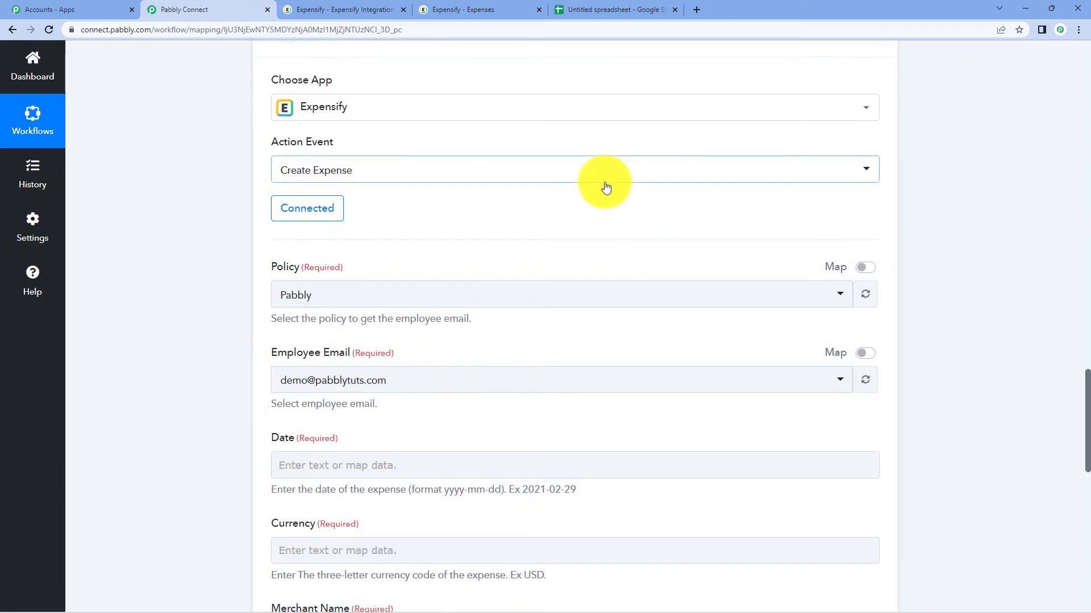
pyautogui.scroll(-2, 443, 318)
# - Map the formatted date 2023-10-21 into Date and the sheet's Currency INR into Currency
pyautogui.scroll(-3, 360, 193)
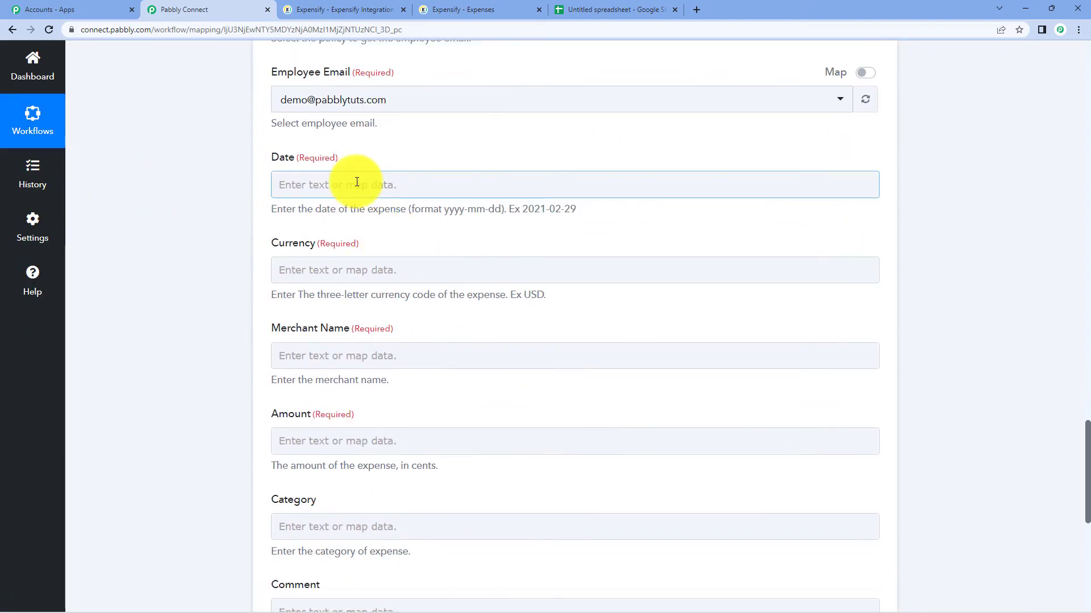
pyautogui.click(358, 184)
pyautogui.click(550, 336)
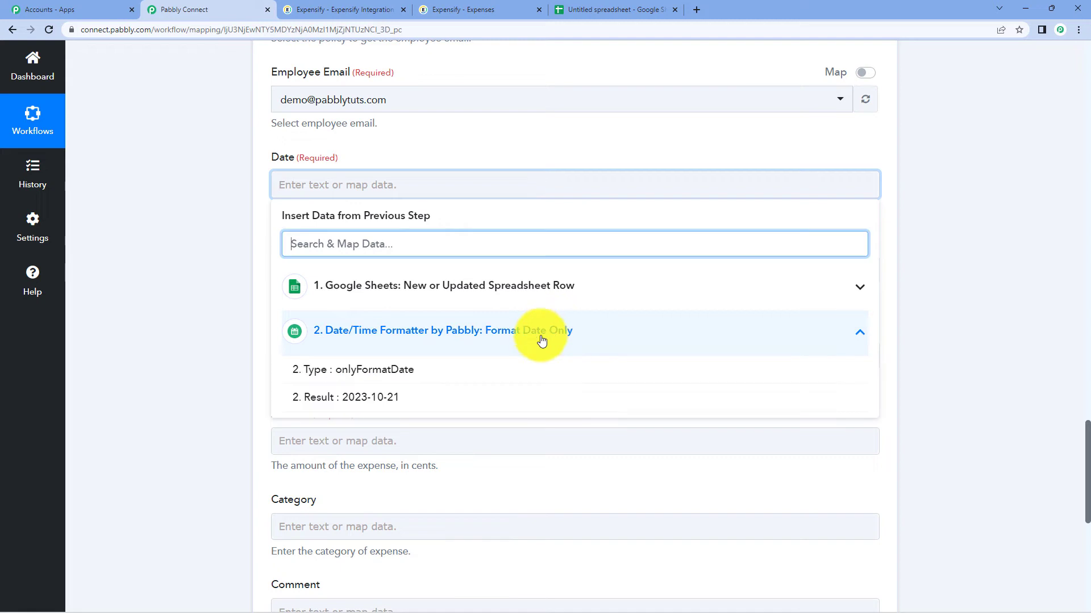
pyautogui.click(367, 398)
pyautogui.click(1055, 278)
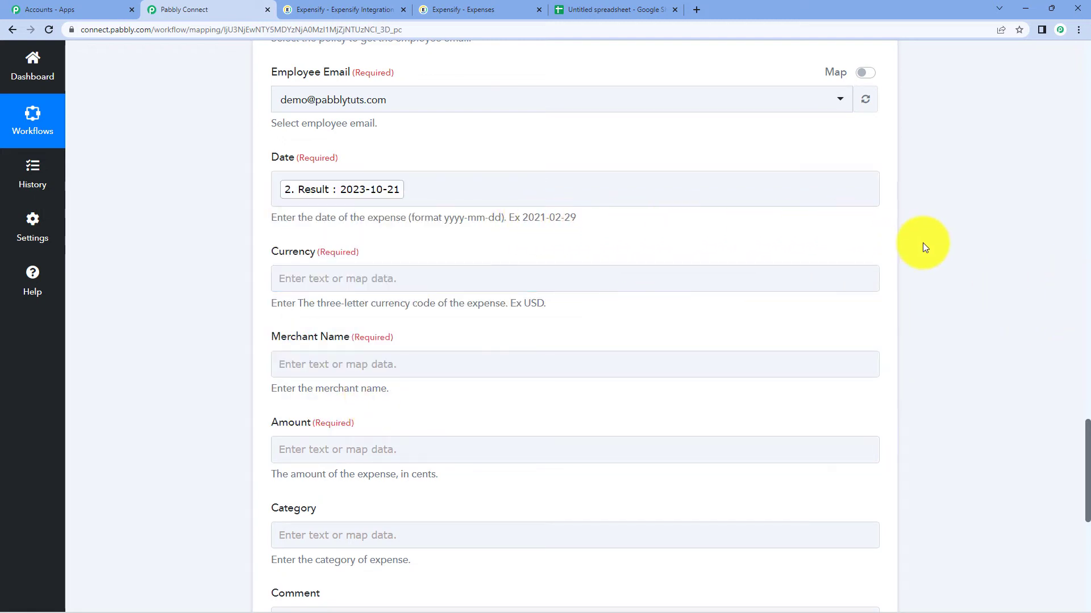
pyautogui.click(335, 277)
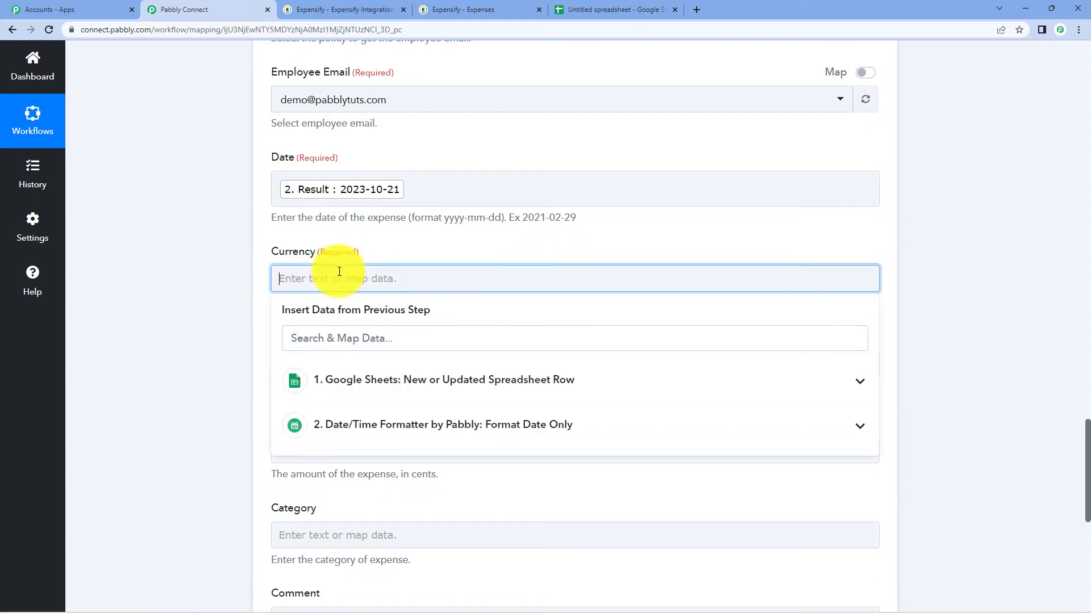
pyautogui.click(497, 382)
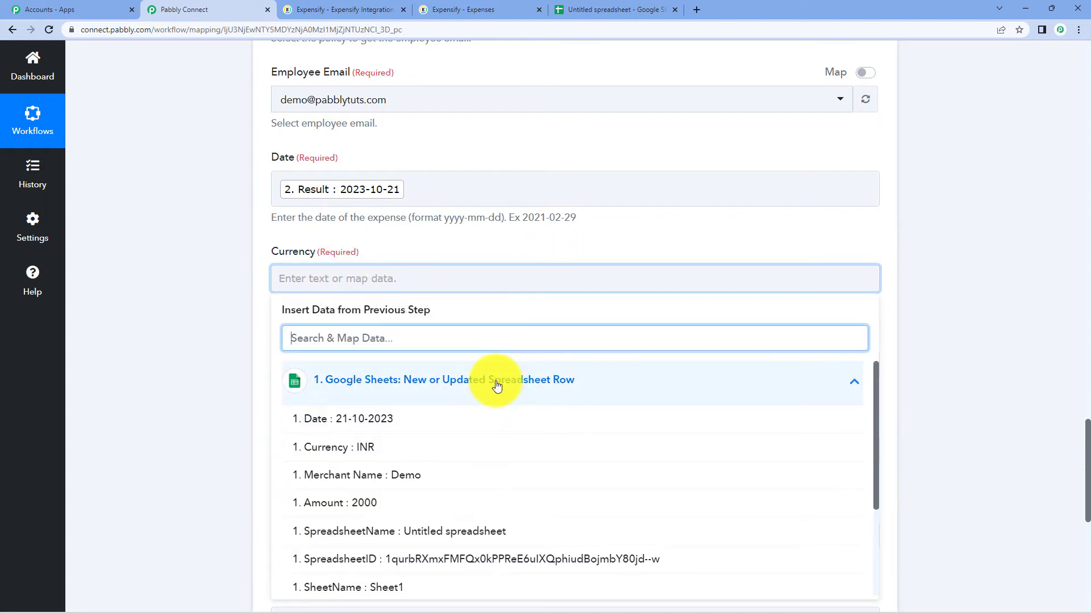
pyautogui.click(469, 446)
pyautogui.click(987, 237)
# - Map the sheet's Merchant Name 'Demo' and Amount 2000 into the matching expense fields
pyautogui.scroll(-1, 987, 237)
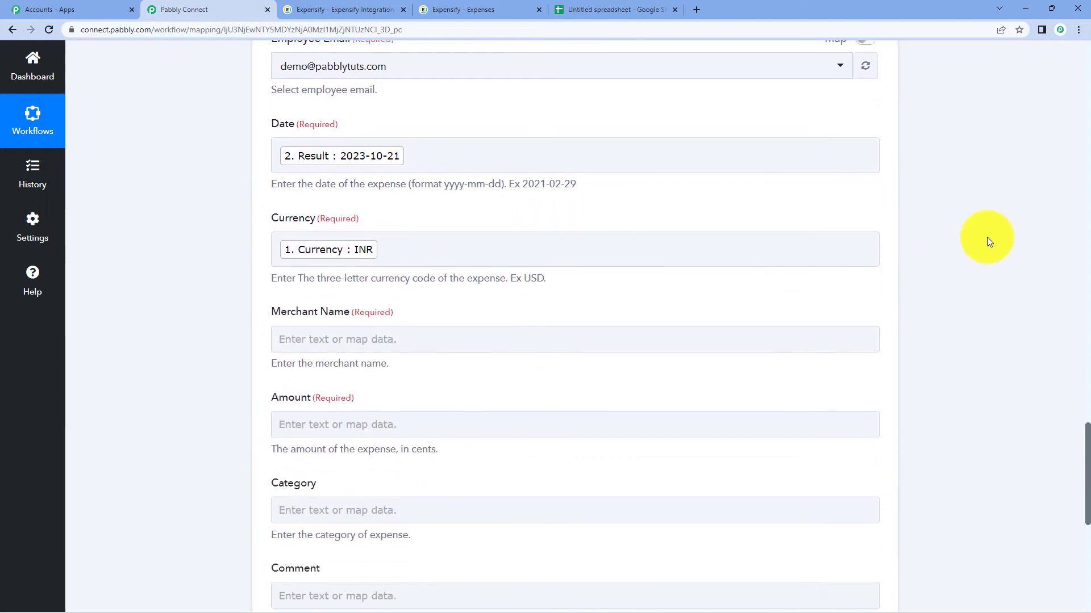
pyautogui.click(387, 314)
pyautogui.click(476, 418)
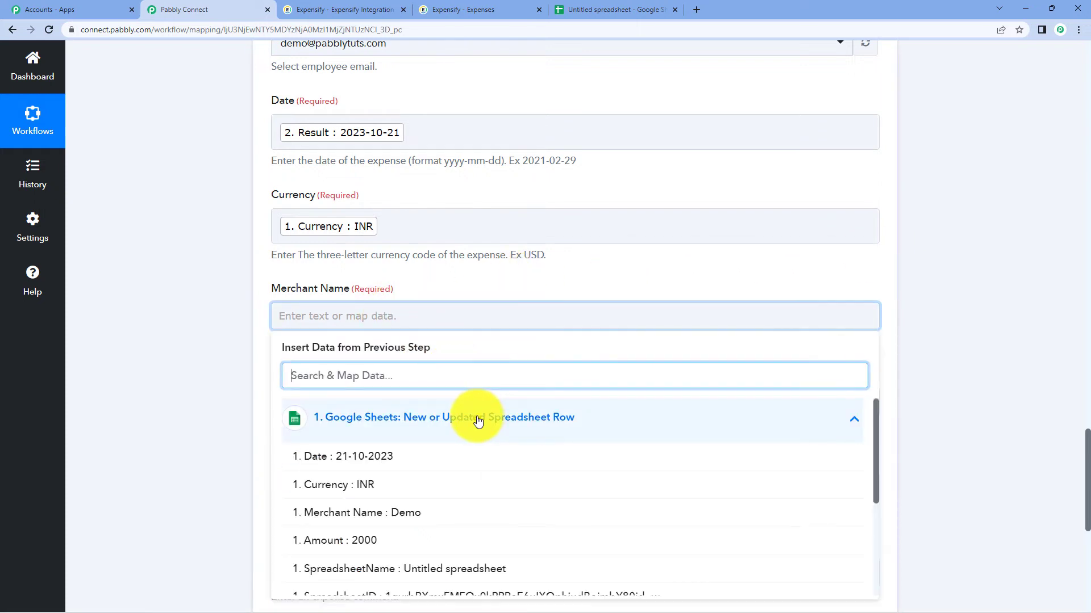
pyautogui.scroll(-3, 1032, 343)
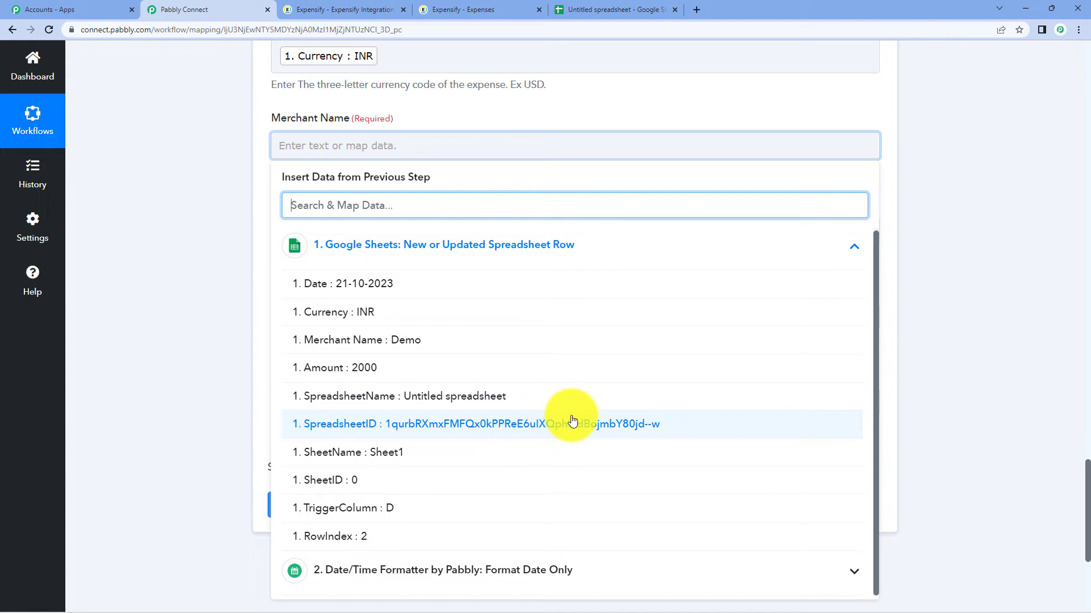
pyautogui.click(403, 339)
pyautogui.click(1001, 162)
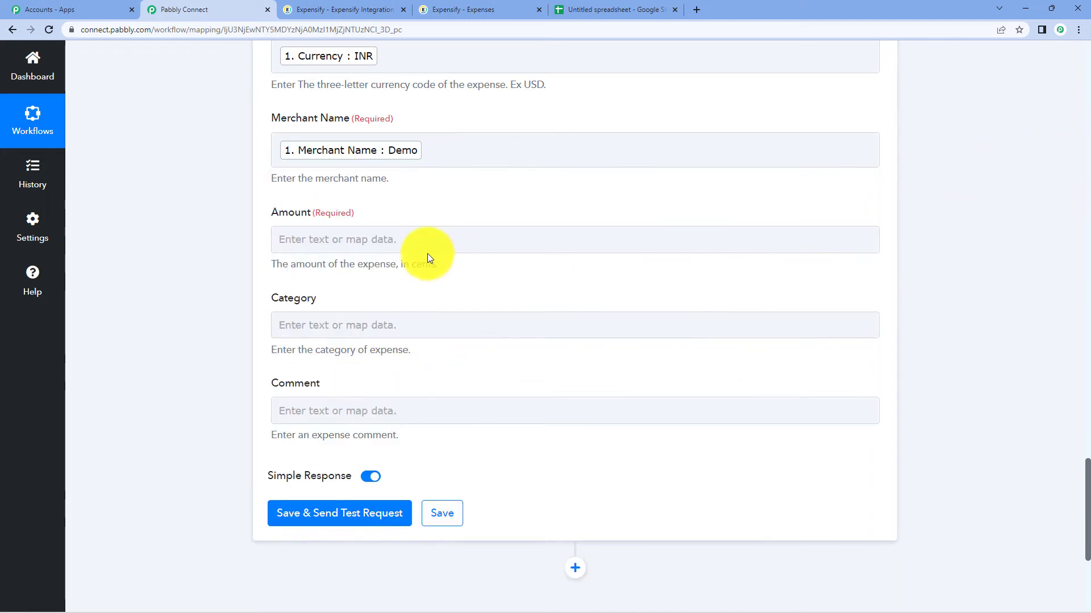
pyautogui.click(405, 243)
pyautogui.click(435, 339)
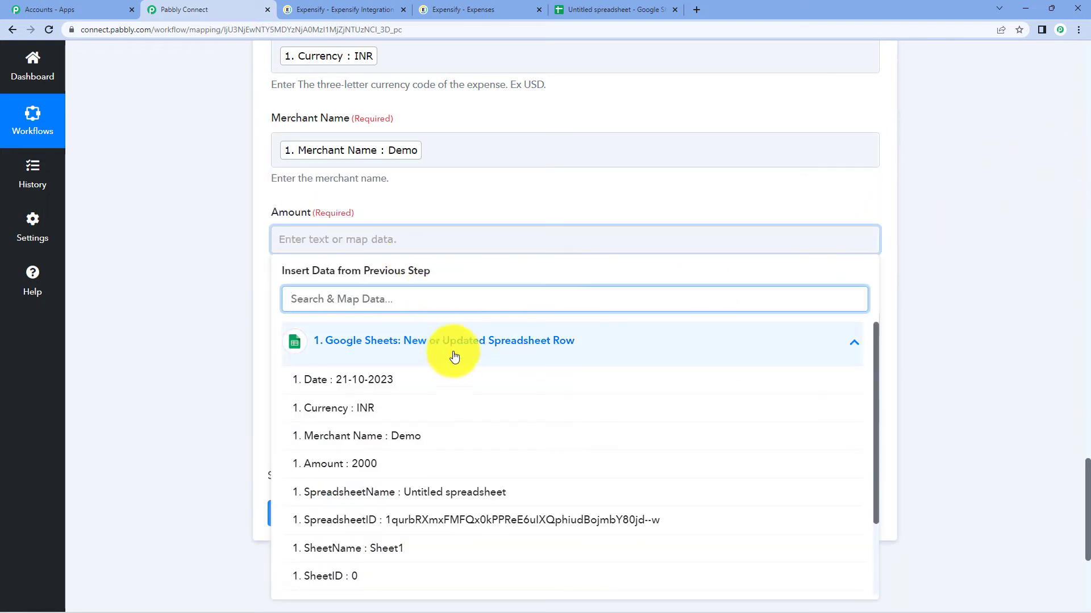
pyautogui.click(432, 464)
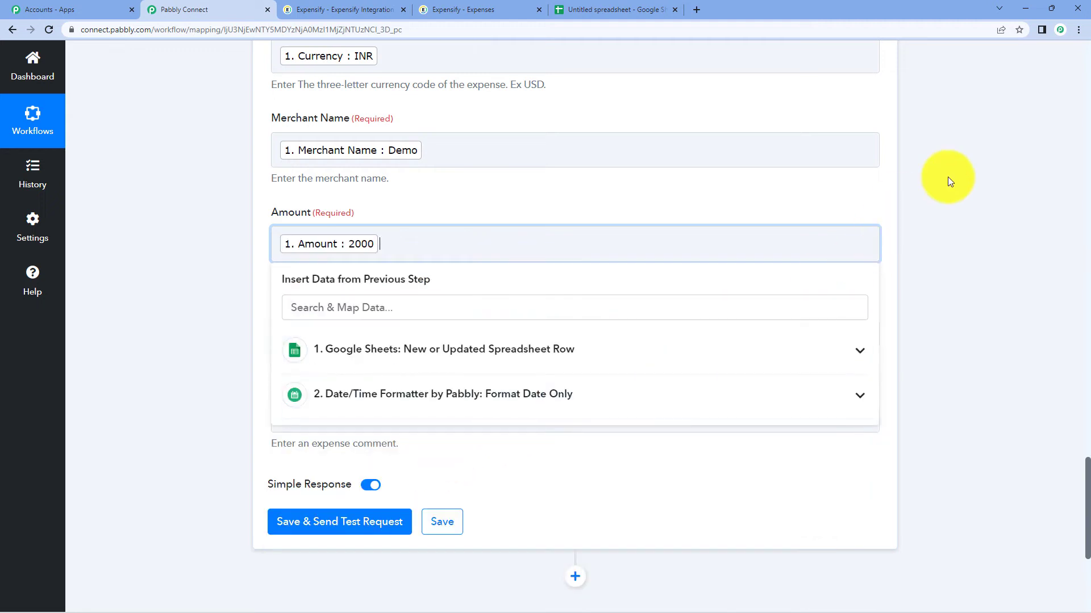
pyautogui.click(957, 179)
pyautogui.scroll(-1, 962, 280)
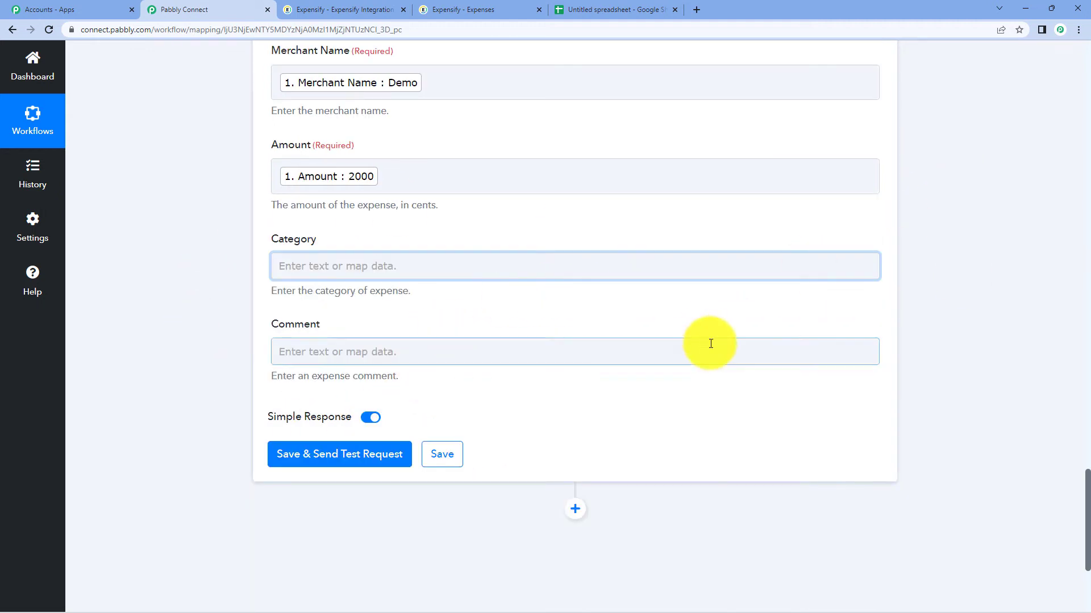
# - Test the Expensify expense step, review the amount 2000 response, then view Expensify's expenses
pyautogui.click(326, 469)
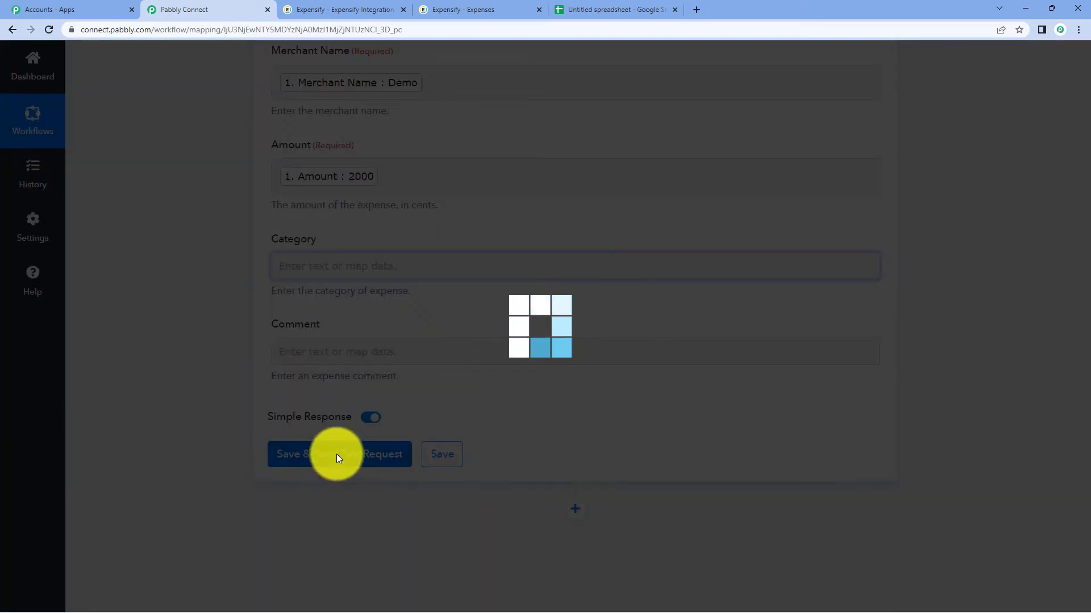
pyautogui.scroll(15, 662, 293)
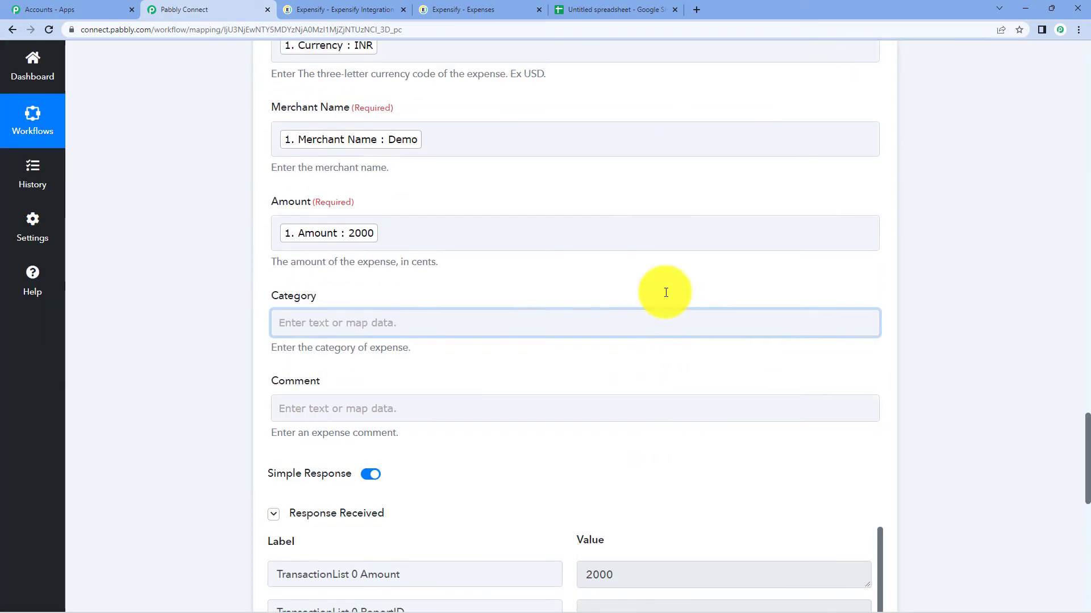
pyautogui.scroll(8, 666, 295)
pyautogui.scroll(-18, 666, 293)
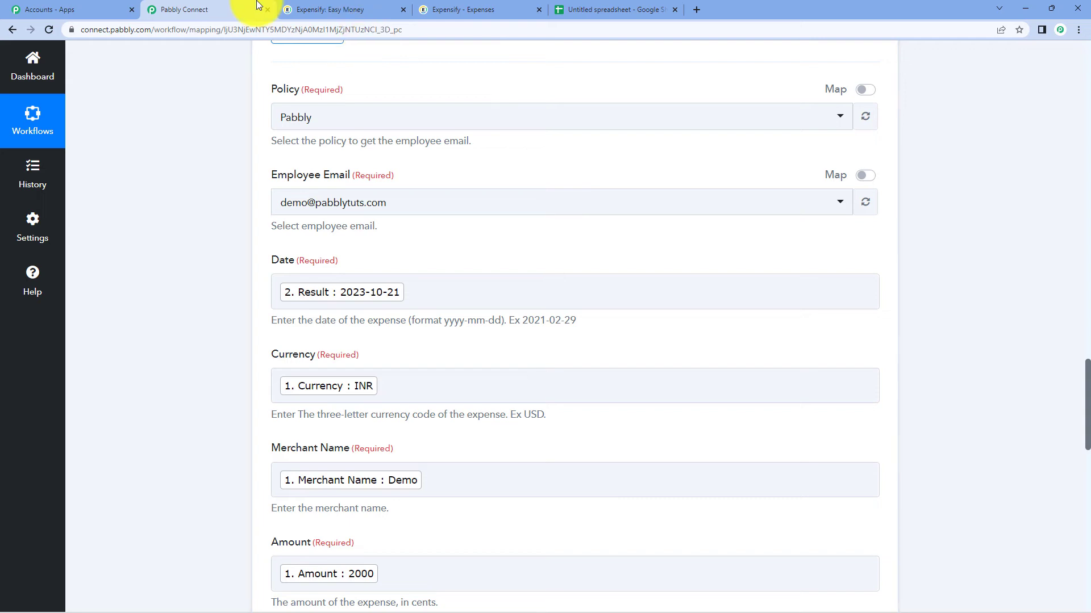
pyautogui.click(449, 8)
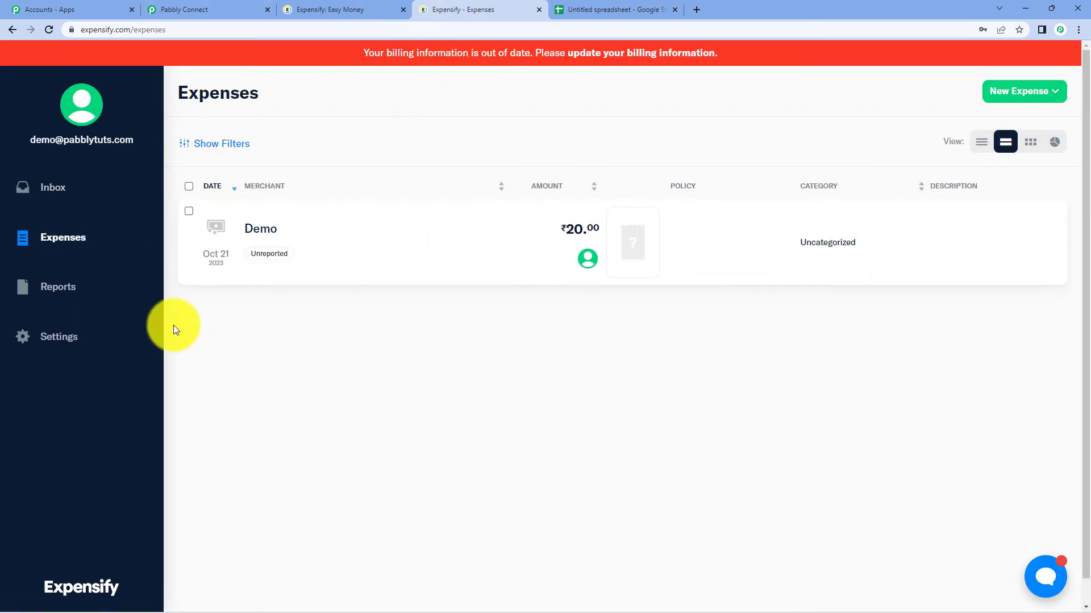
# - Inspect the Demo expense (Oct 21 2023, ₹20.00) in Expensify, then return to Pabbly Connect
pyautogui.click(228, 227)
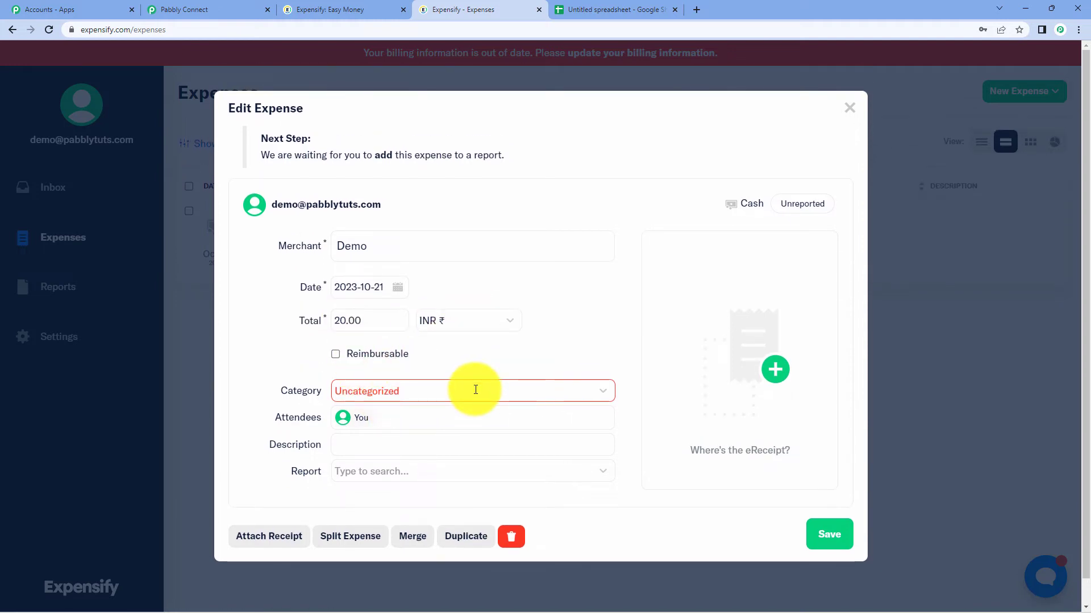
pyautogui.click(850, 109)
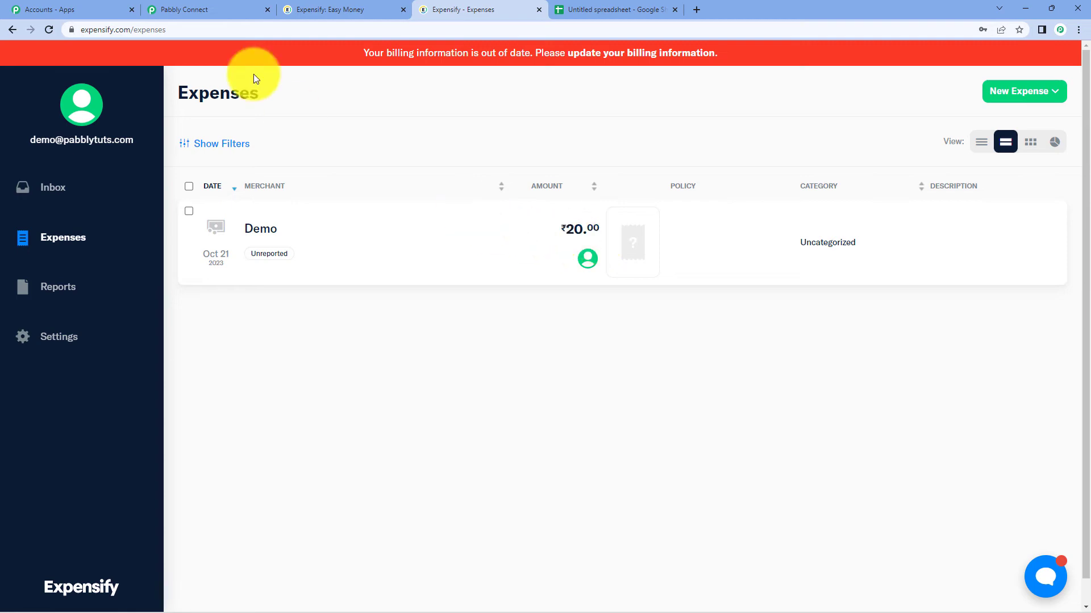
pyautogui.click(209, 6)
# - Add a new action step before Expensify using the Number Formatter by Pabbly app
pyautogui.scroll(8, 698, 327)
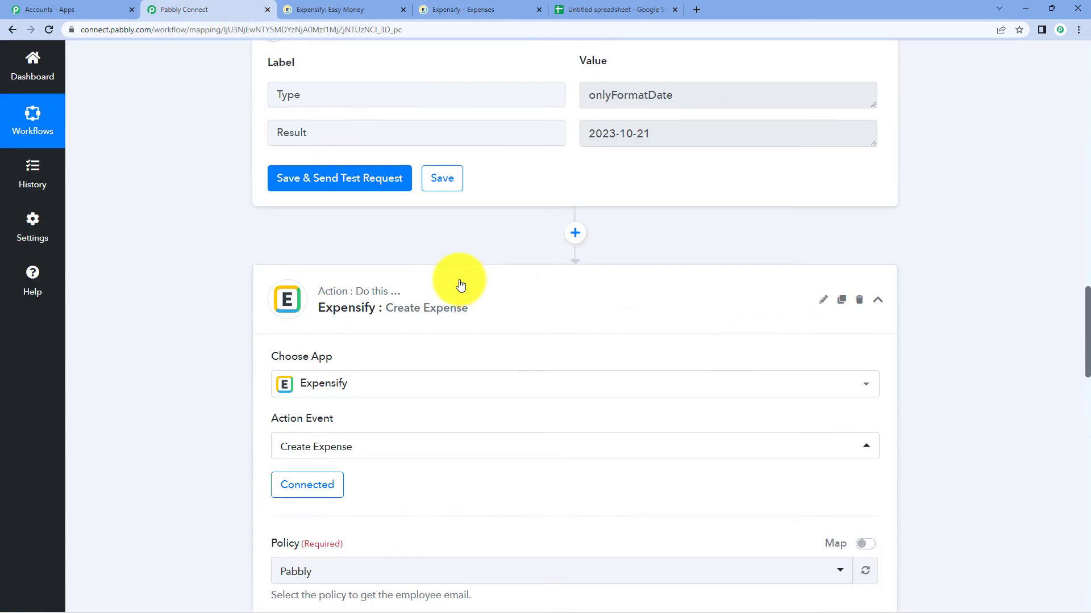
pyautogui.click(456, 289)
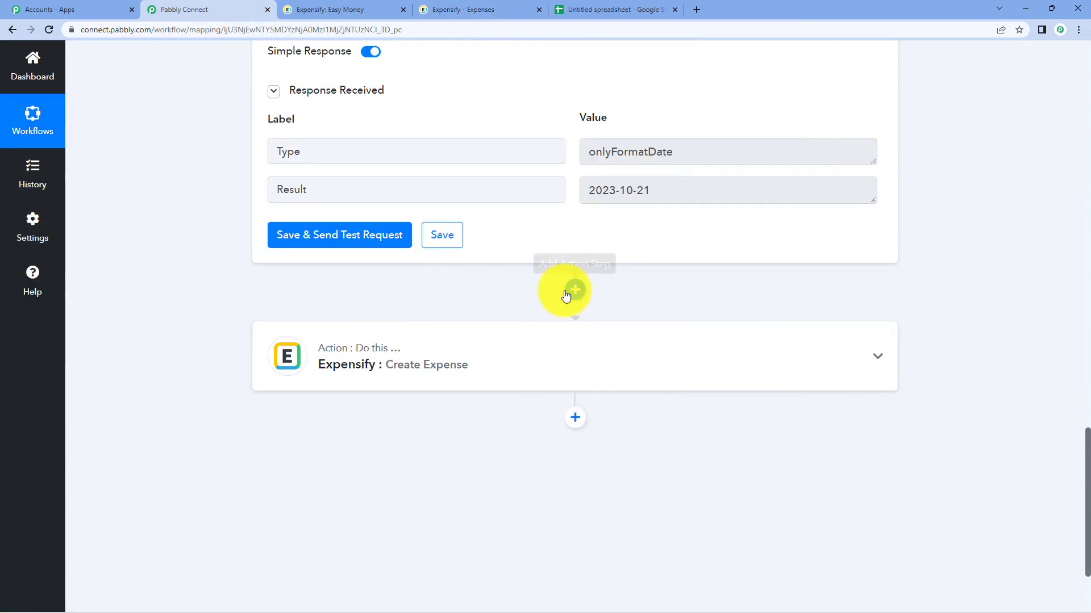
pyautogui.click(575, 293)
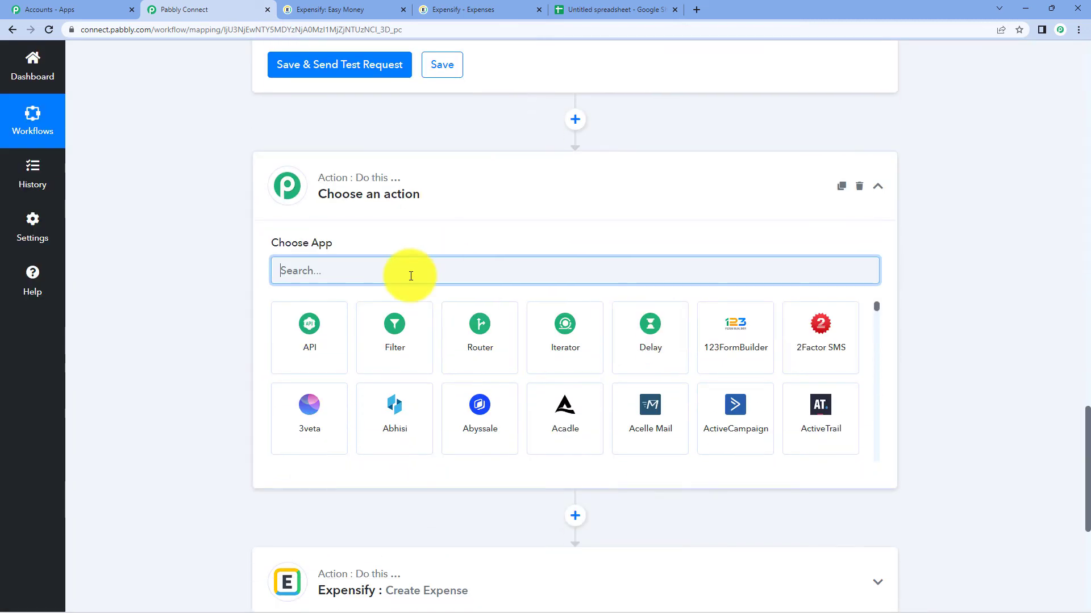
pyautogui.write('p')
pyautogui.press('BackSpace')
pyautogui.write('numb')
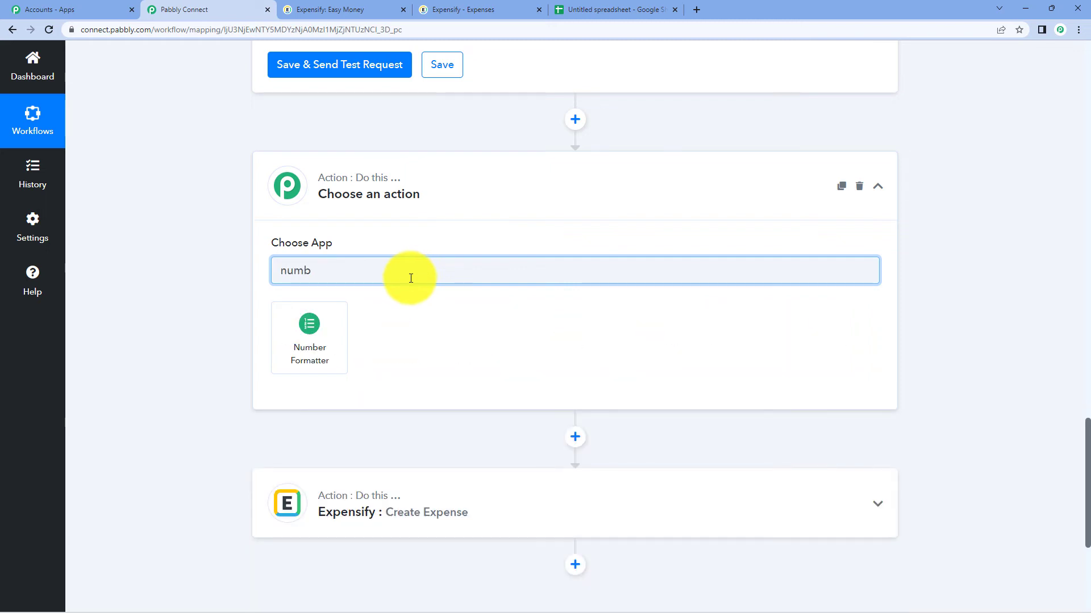
pyautogui.click(309, 337)
# - Set the Number Formatter's action event to Perform Math Operation and connect it
pyautogui.click(360, 267)
pyautogui.click(418, 455)
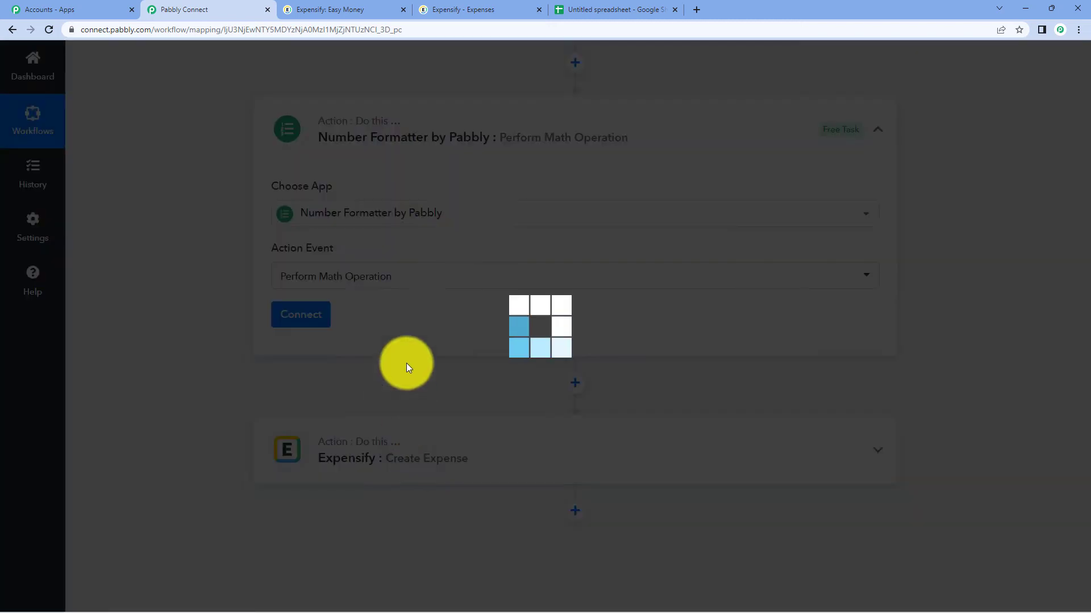
pyautogui.click(317, 316)
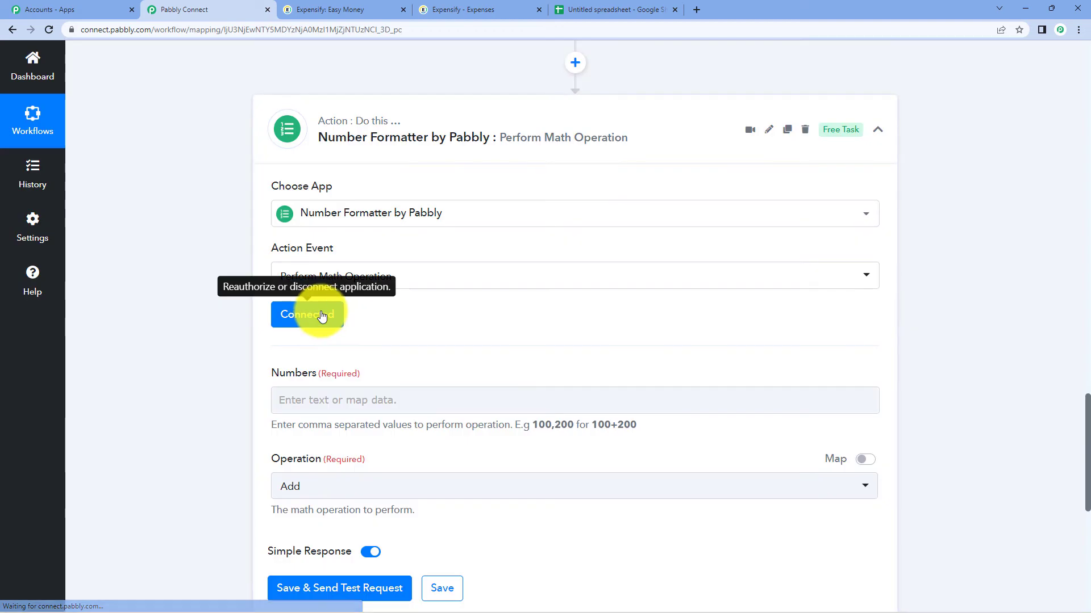
pyautogui.scroll(-2, 657, 244)
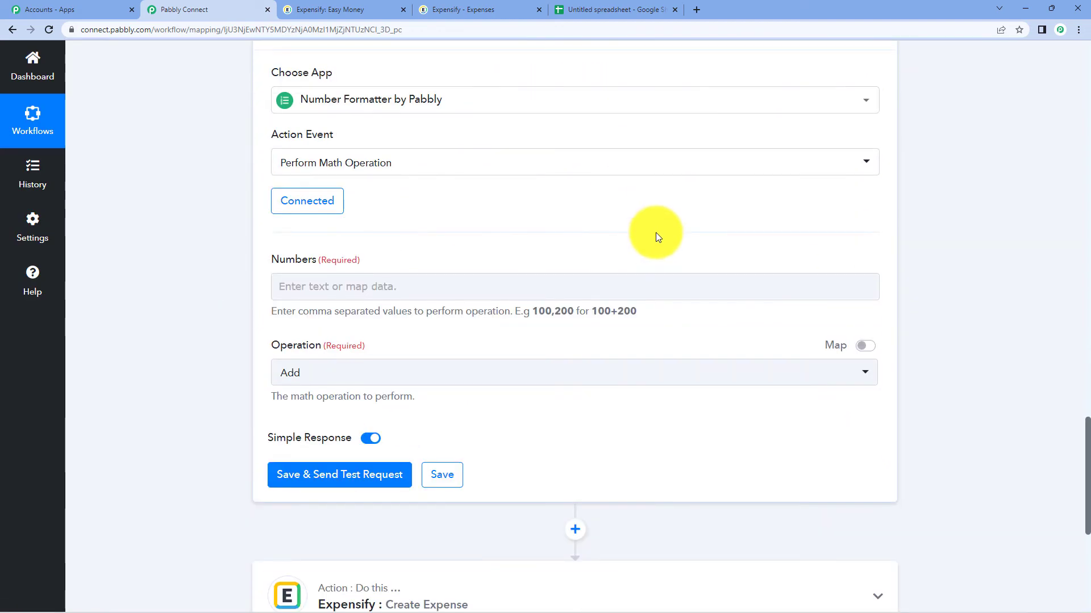
pyautogui.scroll(2, 655, 233)
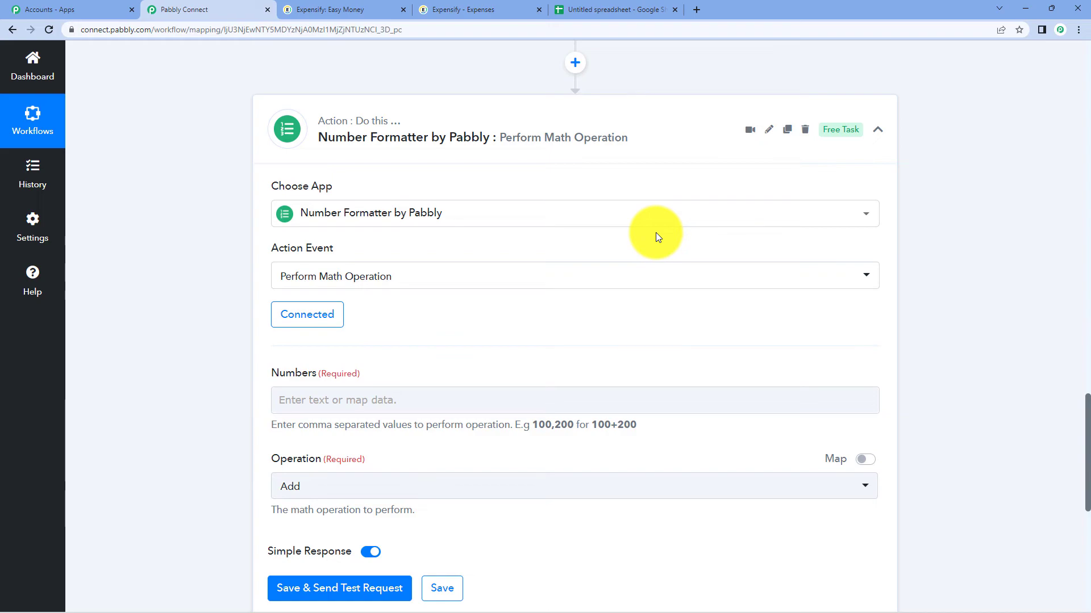
pyautogui.scroll(-2, 655, 236)
pyautogui.scroll(9, 656, 237)
pyautogui.scroll(20, 672, 321)
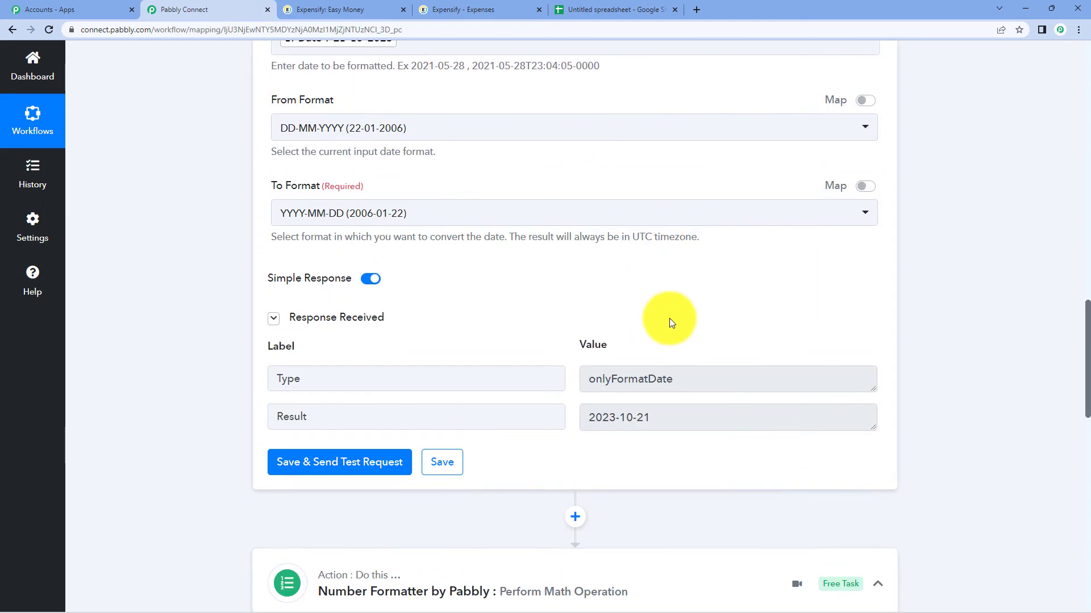
# - Expand the Google Sheets trigger's response and highlight the trailing zeros of Amount 2000
pyautogui.scroll(-5, 672, 321)
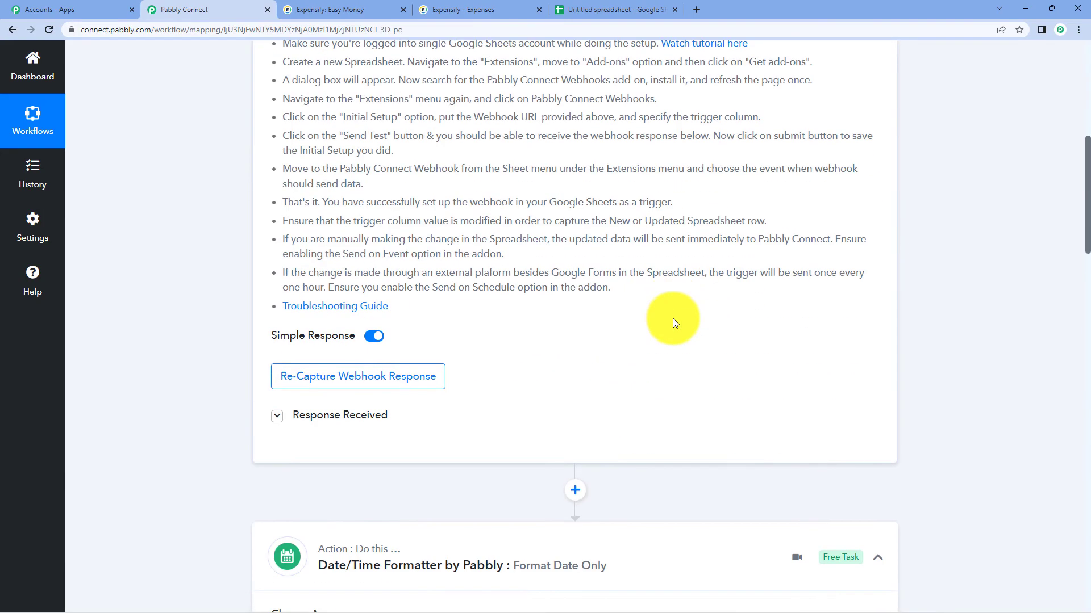
pyautogui.click(346, 418)
pyautogui.scroll(-4, 722, 361)
pyautogui.scroll(-1, 724, 360)
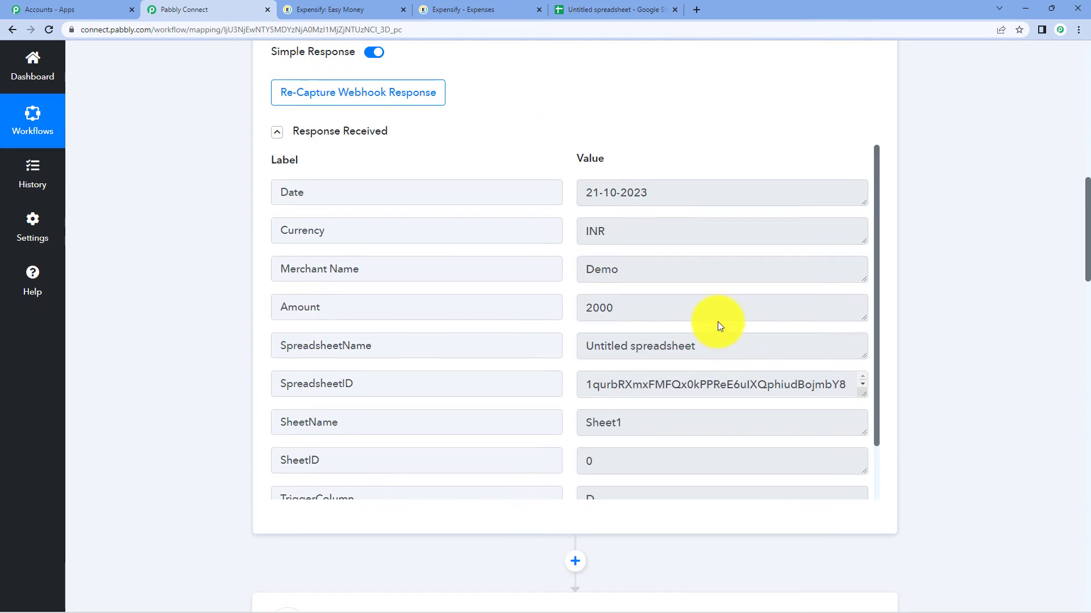
pyautogui.moveTo(599, 310); pyautogui.dragTo(610, 309)
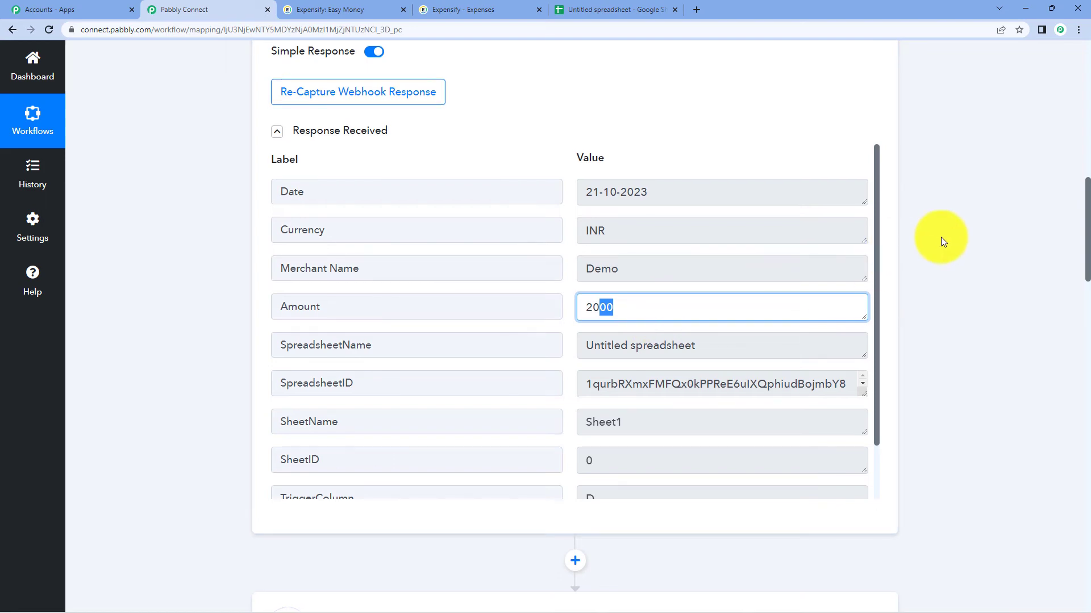
pyautogui.scroll(-3, 938, 237)
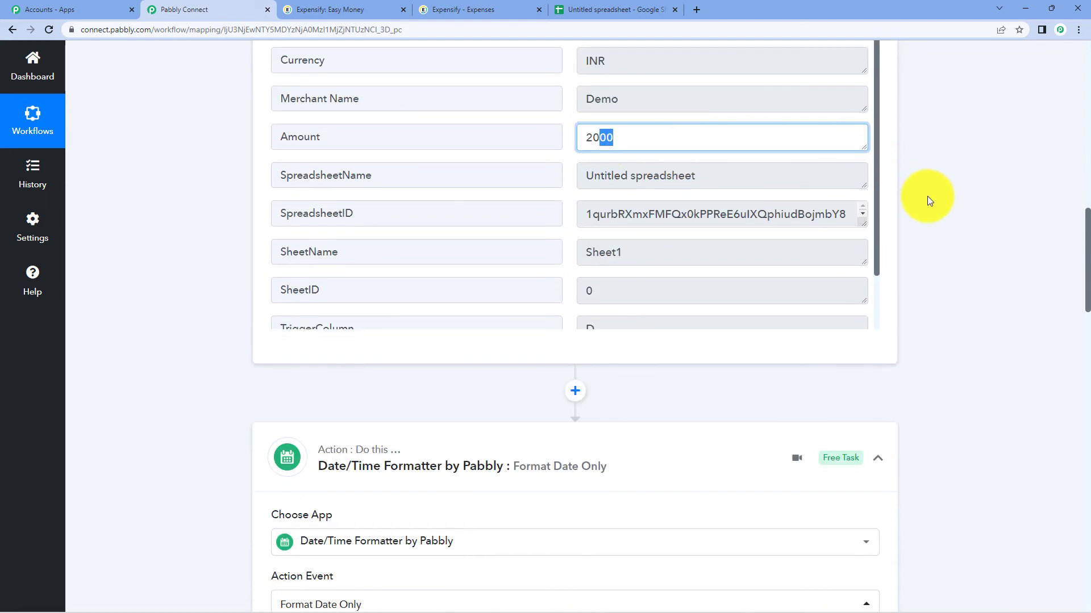
pyautogui.scroll(-15, 936, 202)
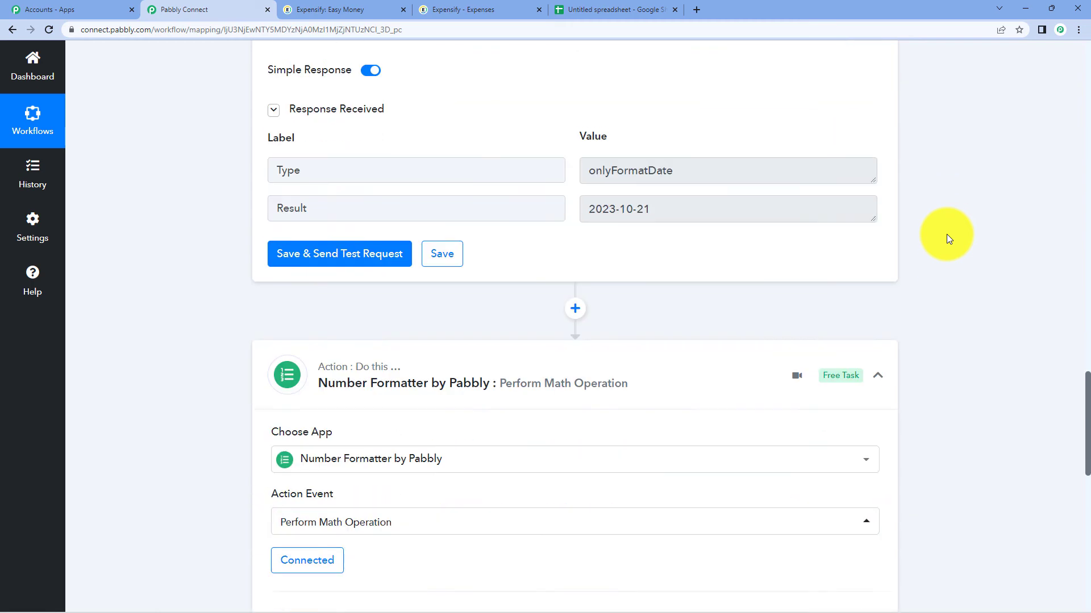
# - Set the operation to Multiply and map the sheet's Amount into Numbers
pyautogui.scroll(-8, 946, 234)
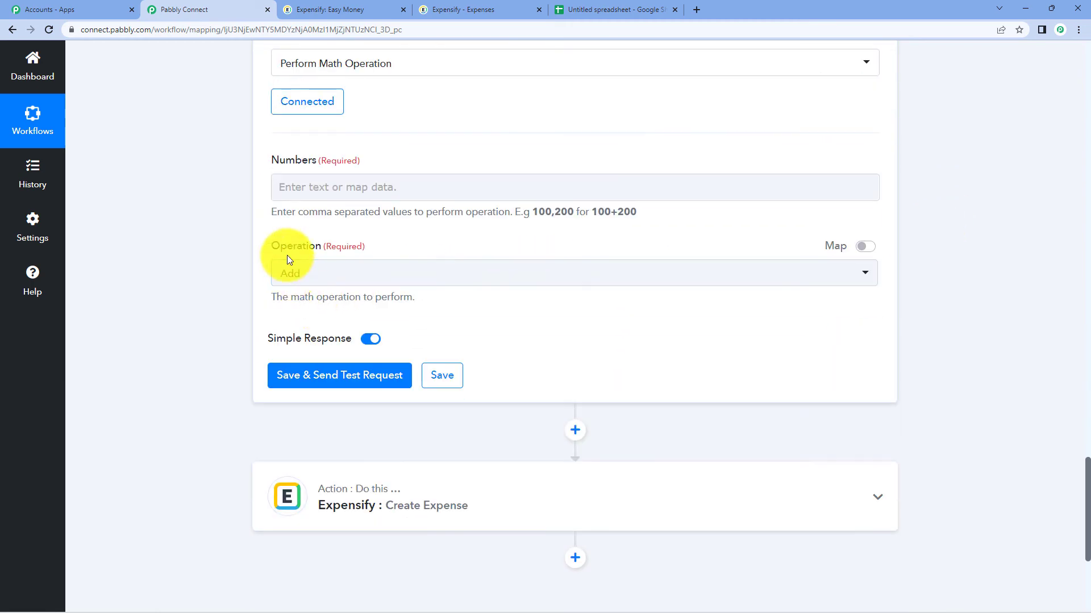
pyautogui.click(291, 271)
pyautogui.click(341, 387)
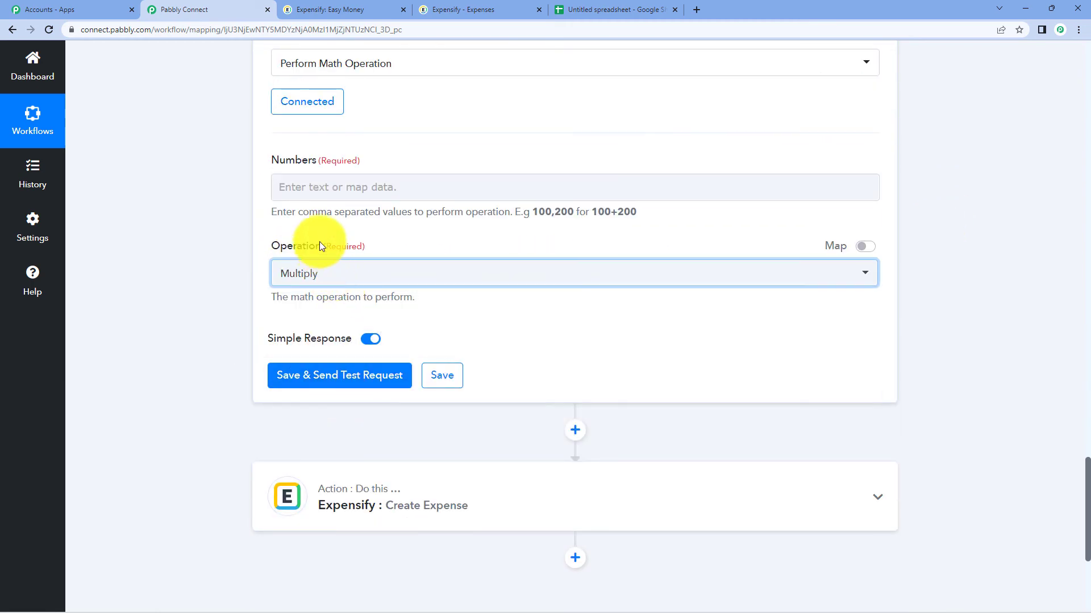
pyautogui.click(292, 185)
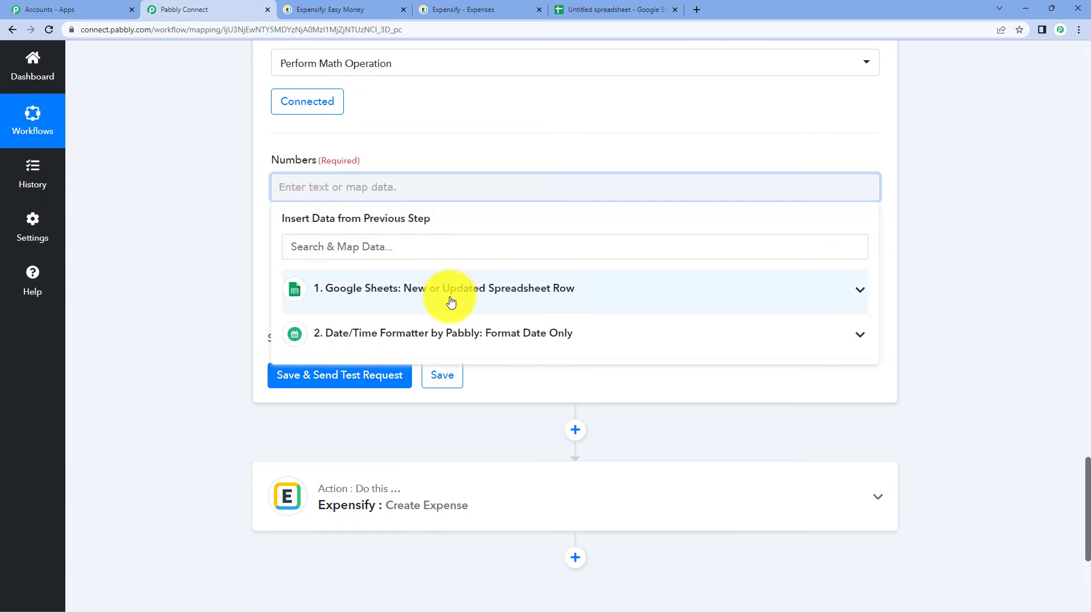
pyautogui.click(451, 301)
pyautogui.click(445, 412)
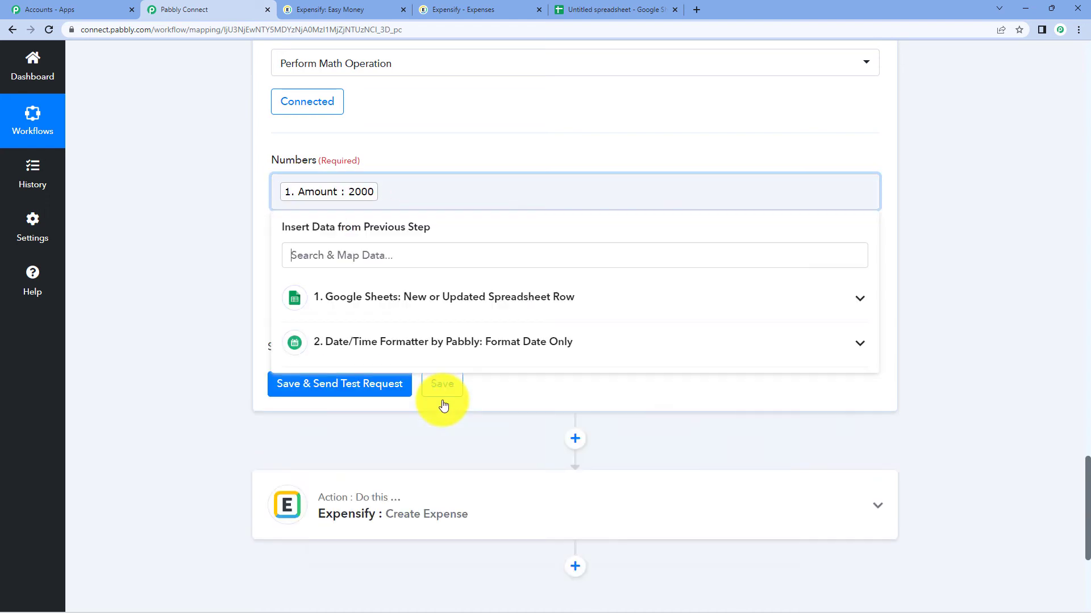
pyautogui.click(942, 196)
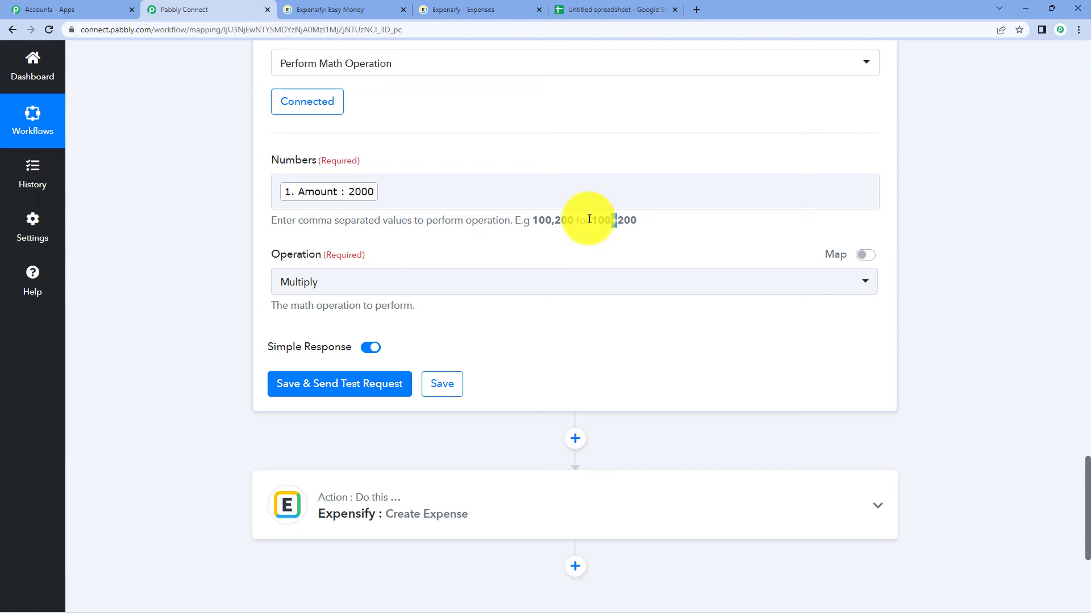
# - Add 100 as the second number and test, yielding a Result of 200000
pyautogui.click(390, 194)
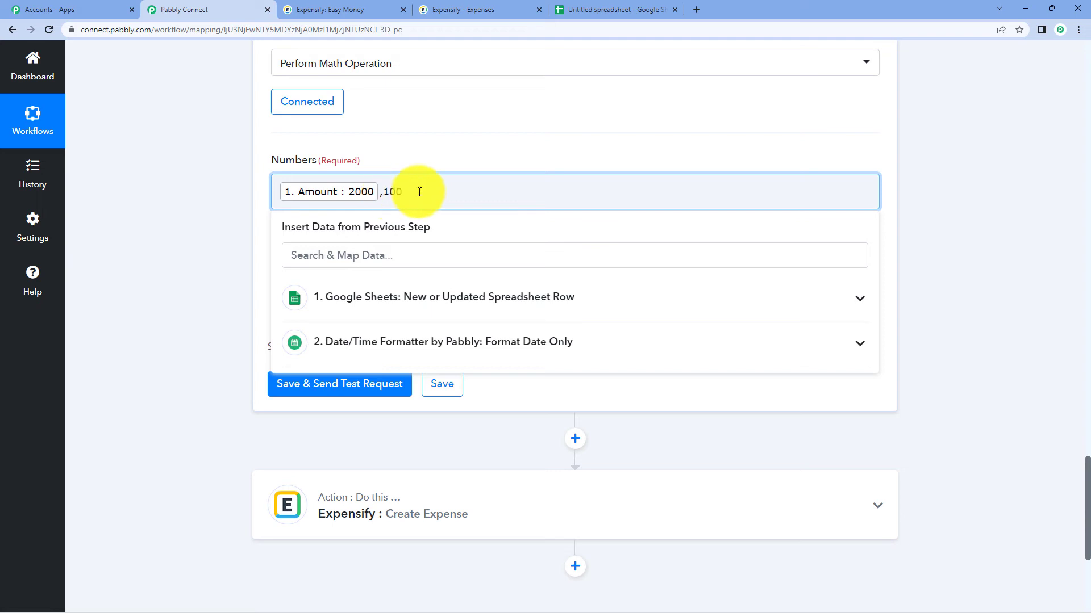
pyautogui.click(952, 188)
pyautogui.click(389, 382)
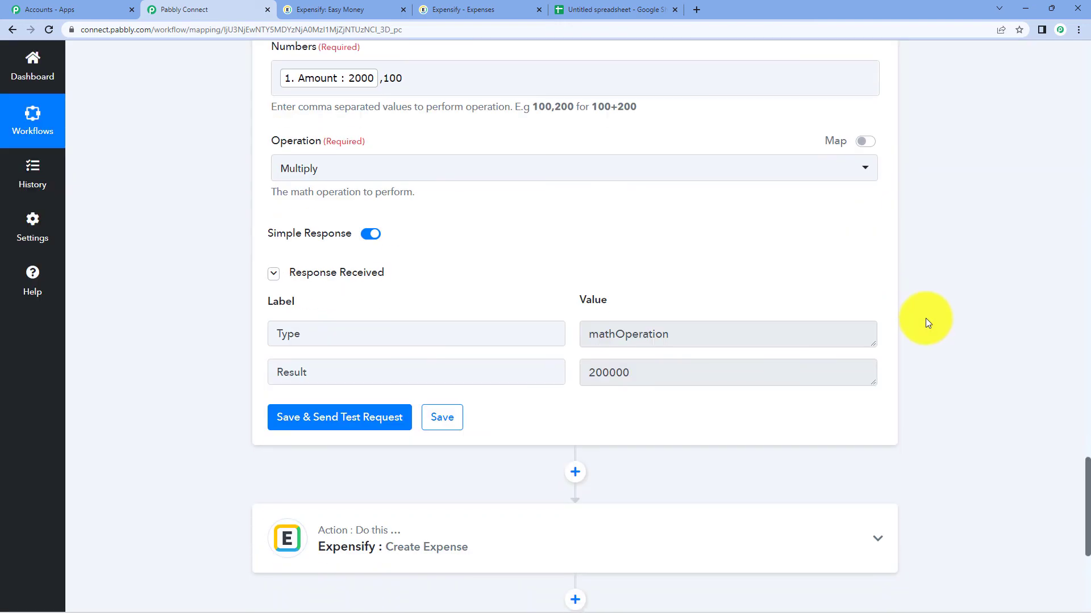
pyautogui.moveTo(630, 372); pyautogui.dragTo(617, 372)
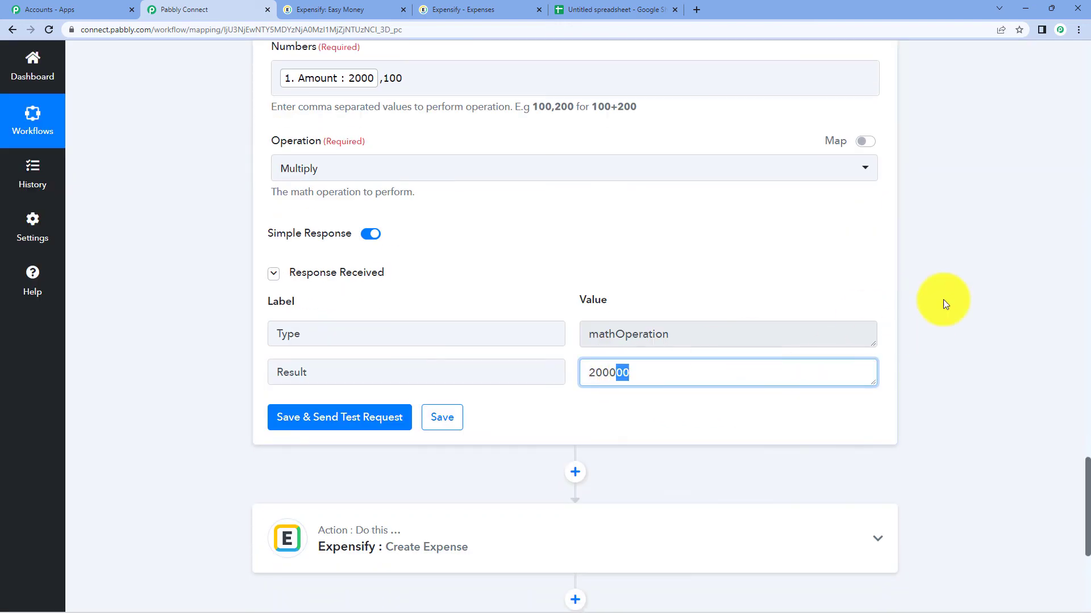
pyautogui.scroll(-1, 985, 264)
pyautogui.scroll(-3, 985, 262)
# - Reopen the Expensify Create Expense step, keeping its existing Expensify connection
pyautogui.click(471, 309)
pyautogui.scroll(-4, 398, 301)
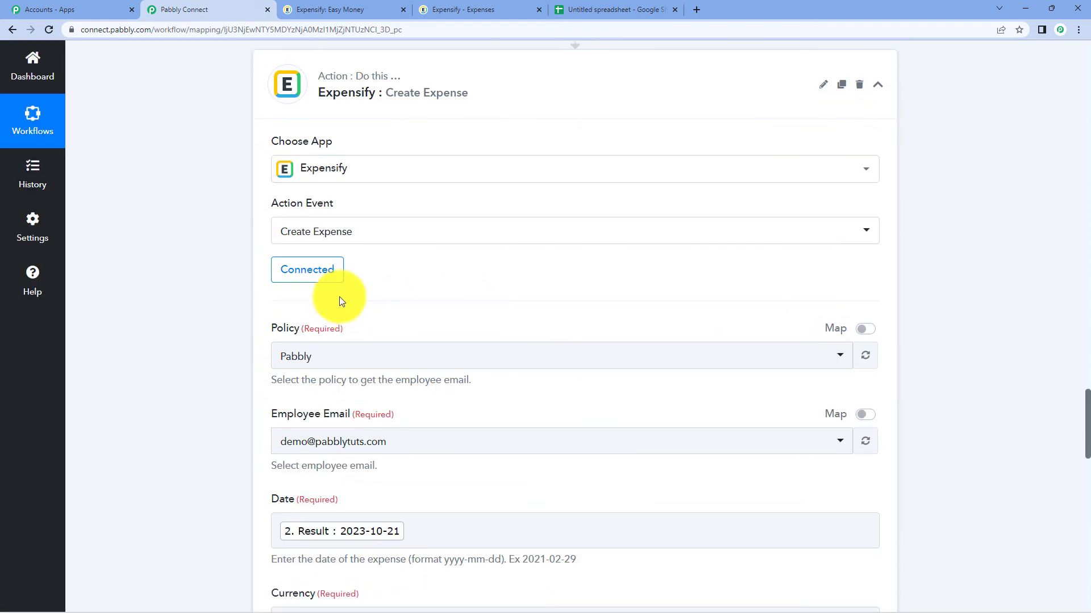
pyautogui.click(329, 284)
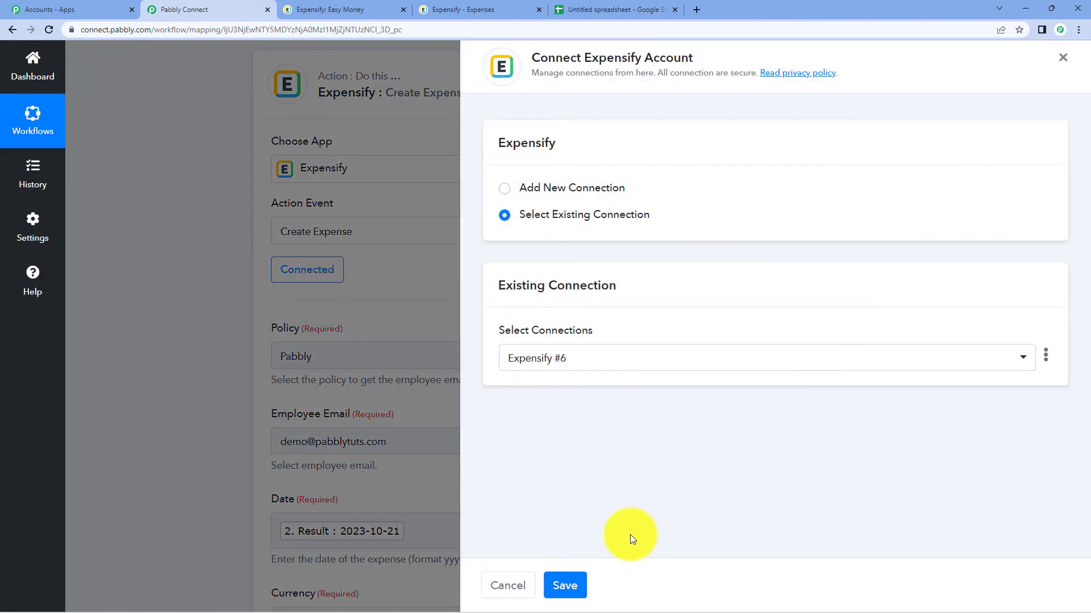
pyautogui.click(575, 586)
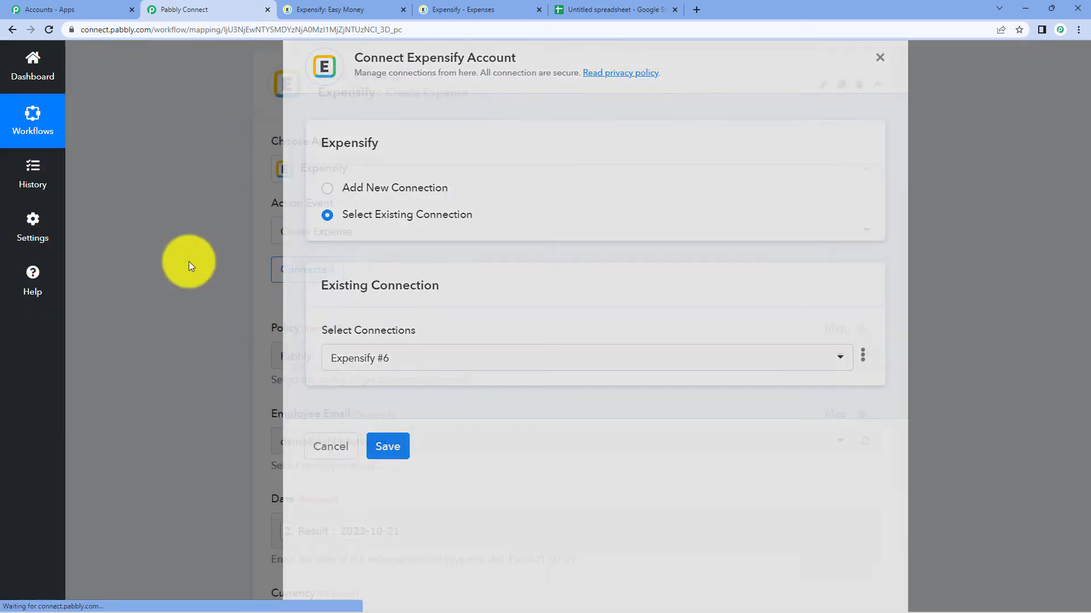
pyautogui.scroll(-10, 500, 273)
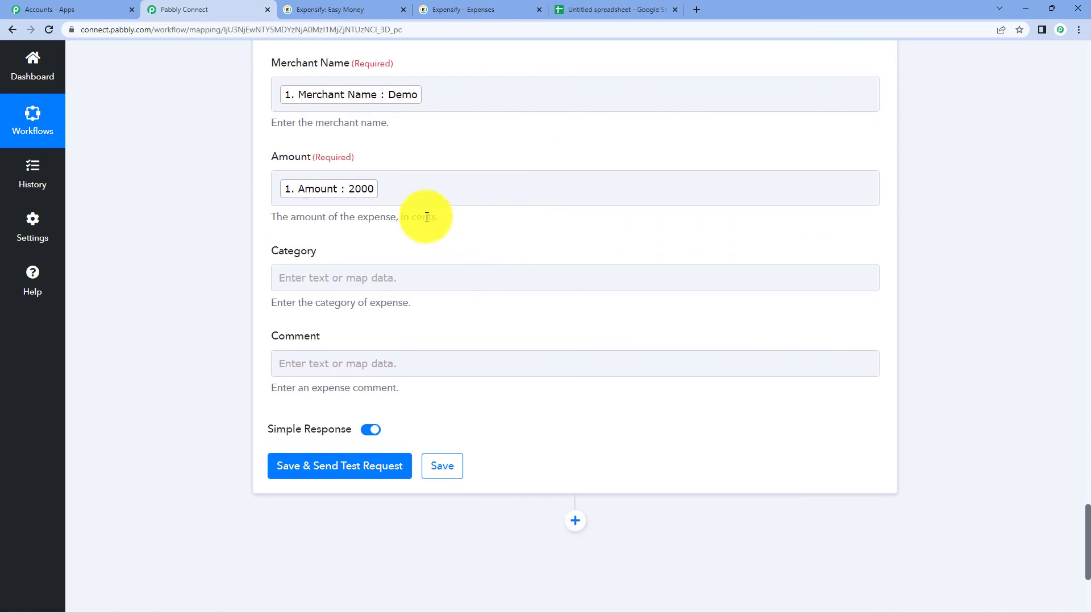
# - Replace the Amount mapping with the Number Formatter Result 200000 and test the step
pyautogui.click(397, 193)
pyautogui.press('BackSpace')
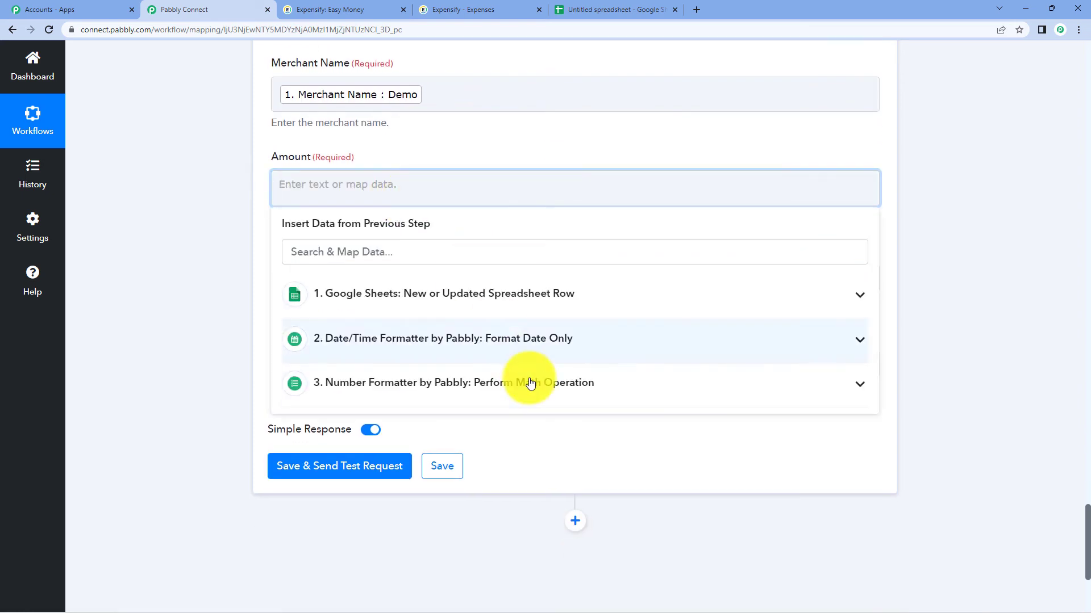
pyautogui.click(529, 384)
pyautogui.click(438, 447)
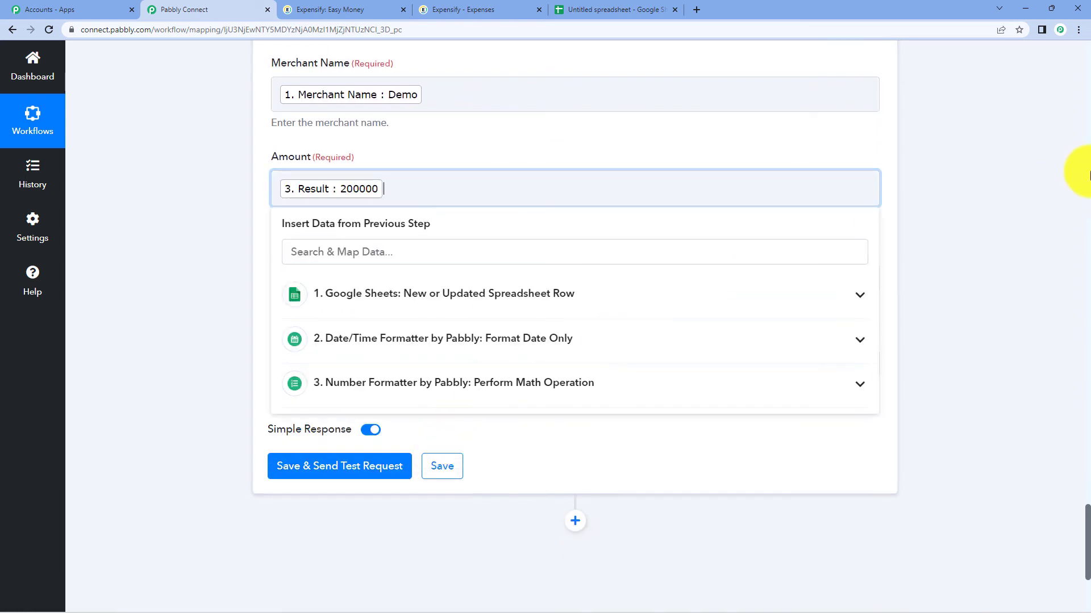
pyautogui.click(1064, 177)
pyautogui.click(363, 480)
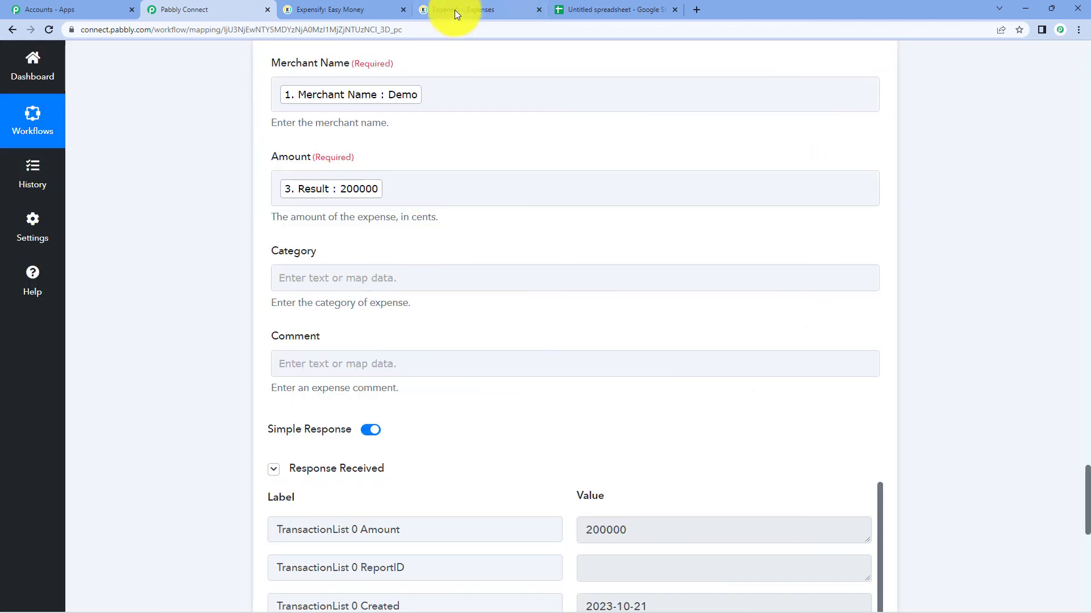
# - Reload Expensify's expenses to confirm the ₹2,000.00 Demo expense, then go back to the Pabbly workflow
pyautogui.click(455, 10)
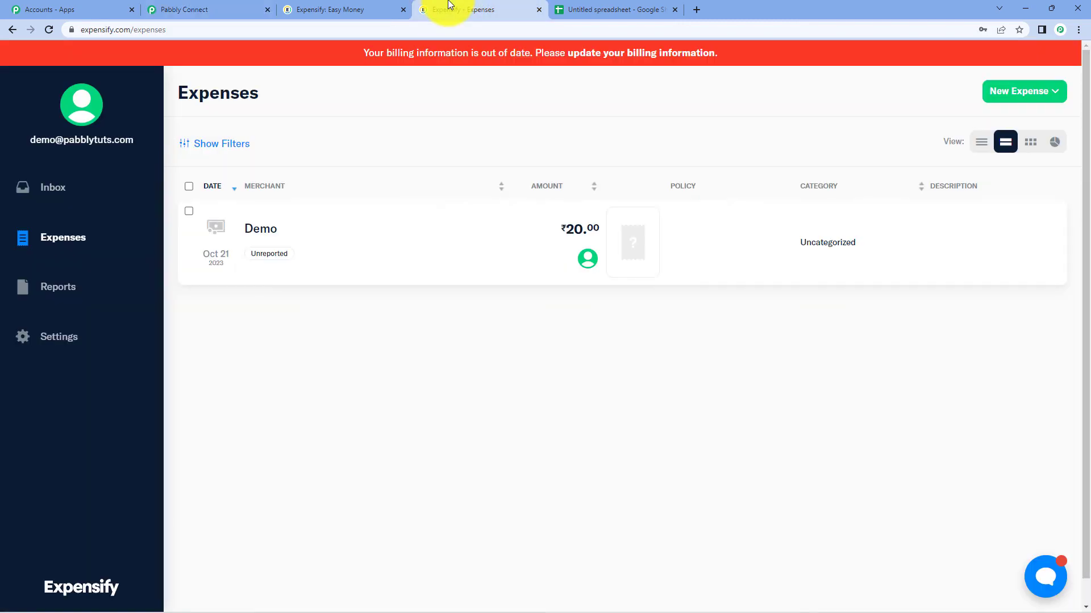
pyautogui.click(44, 31)
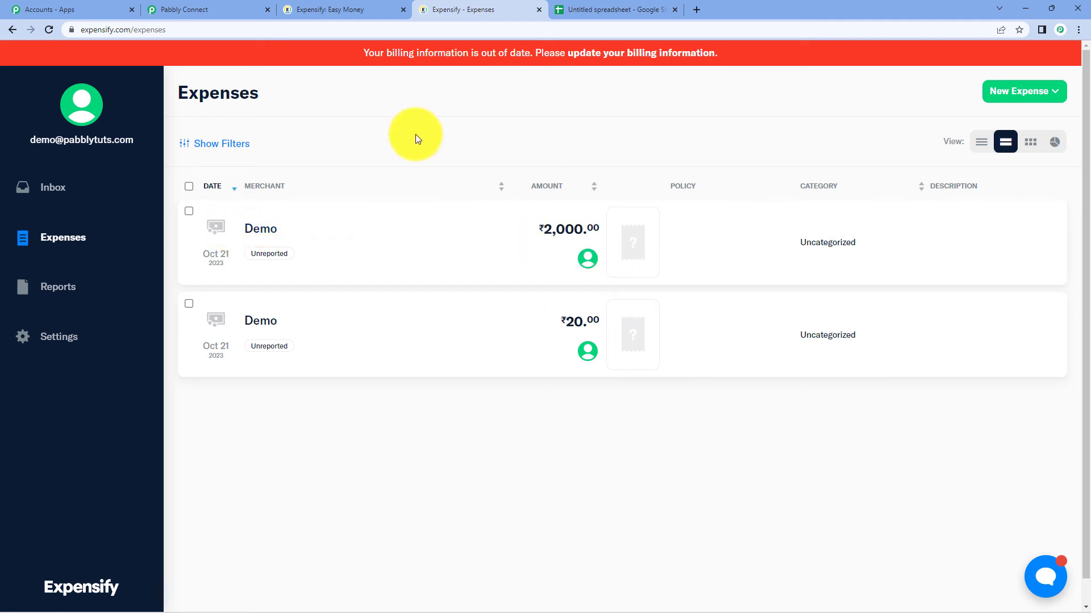
pyautogui.click(170, 9)
pyautogui.scroll(4, 645, 213)
pyautogui.scroll(6, 646, 213)
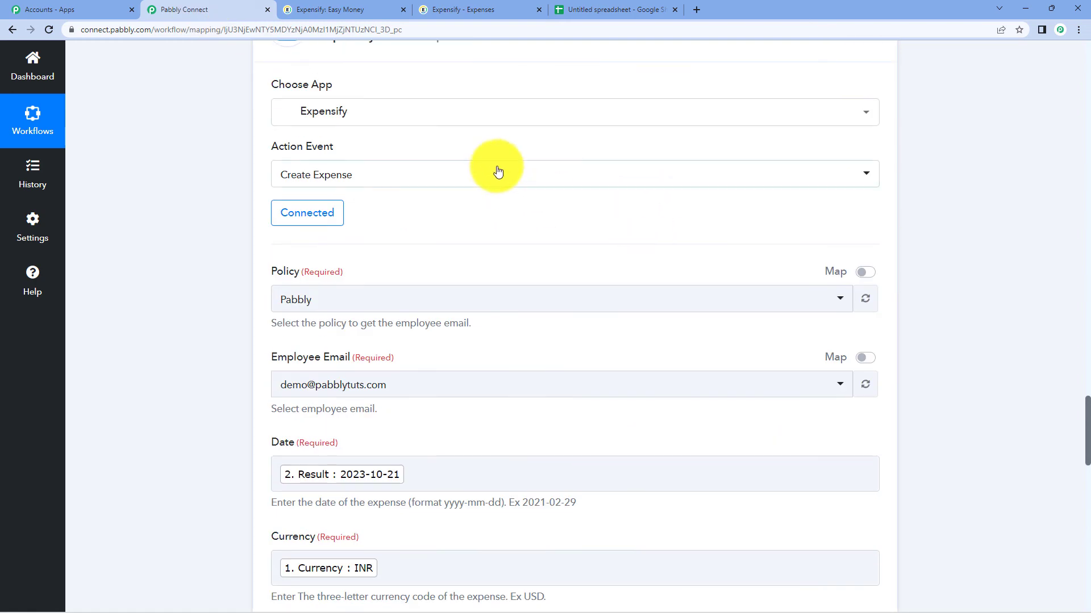
# - Collapse the Expensify Create Expense, Date/Time Formatter and Google Sheets trigger cards, then view the spreadsheet
pyautogui.click(451, 164)
pyautogui.scroll(15, 455, 175)
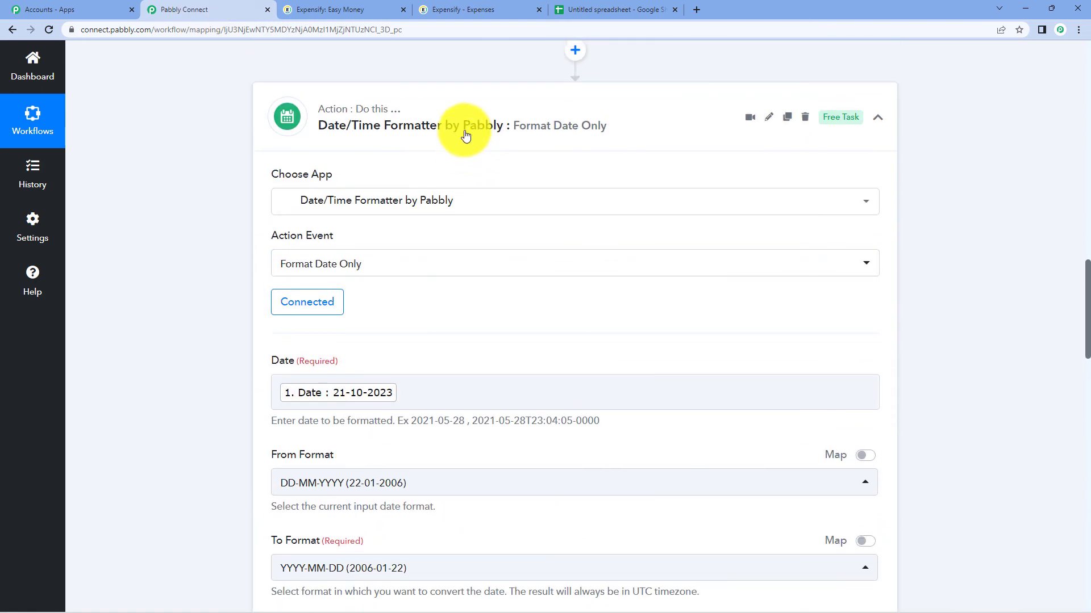
pyautogui.click(469, 136)
pyautogui.scroll(10, 471, 151)
pyautogui.scroll(9, 475, 156)
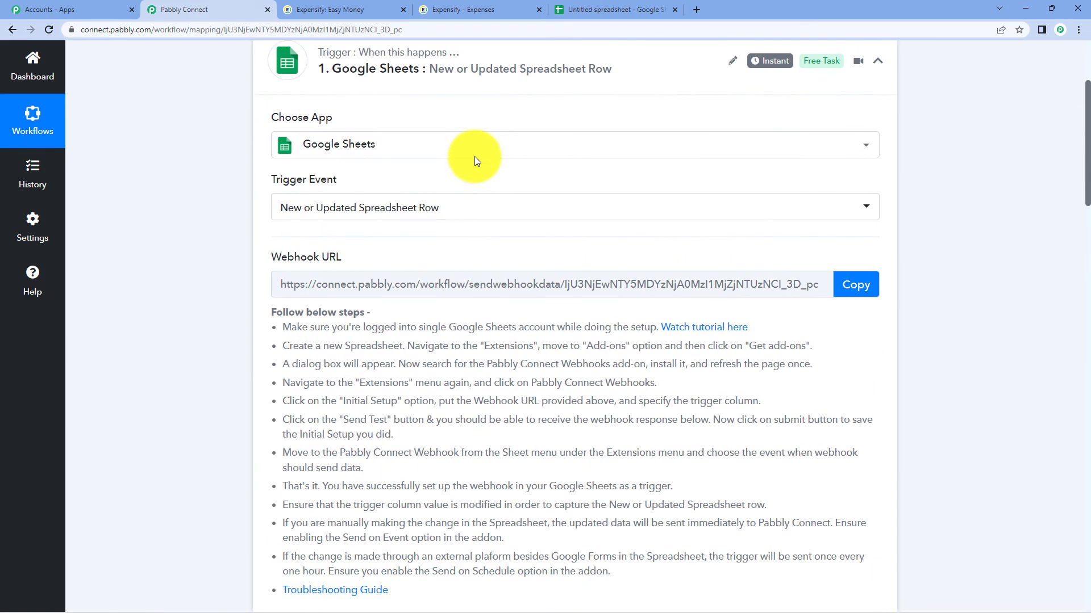
pyautogui.click(486, 234)
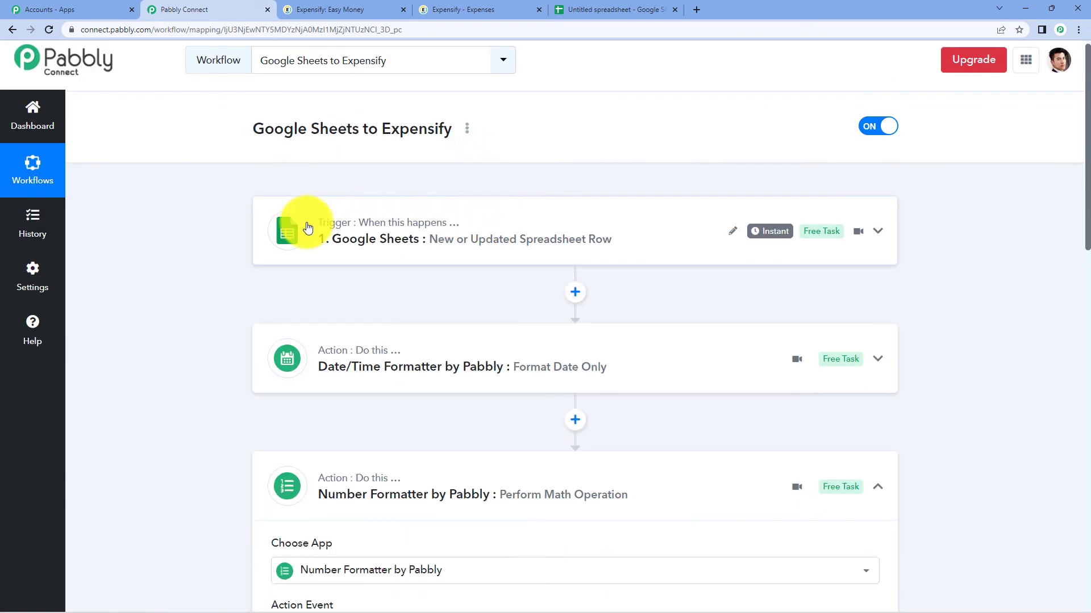
pyautogui.click(635, 9)
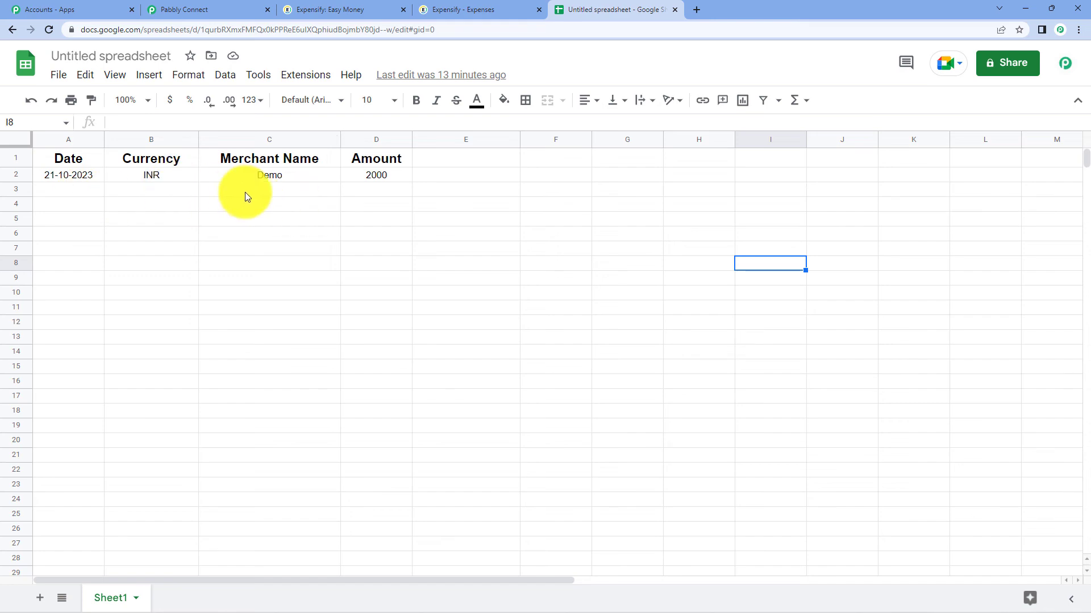
# - Enter 22-10-2023, USD, Test and 4000 into spreadsheet cells A3 to D3
pyautogui.click(334, 9)
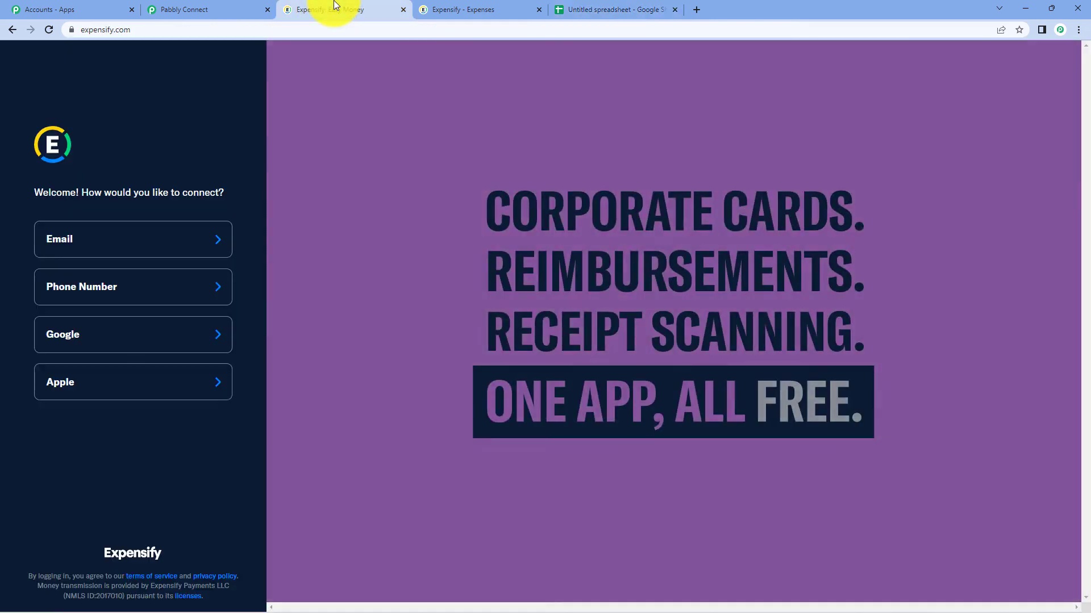
pyautogui.click(451, 9)
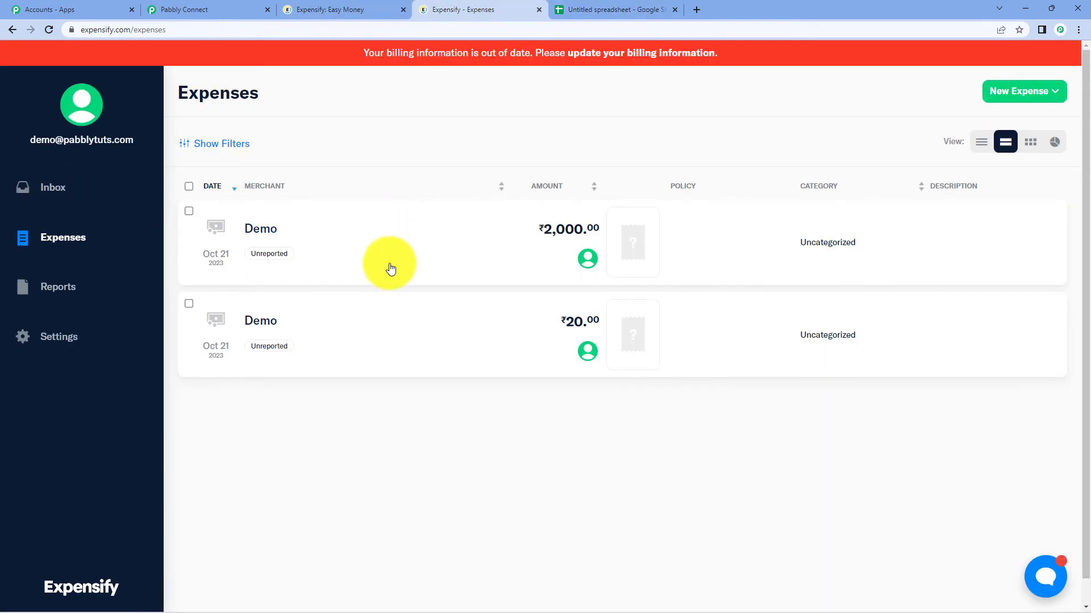
pyautogui.click(597, 10)
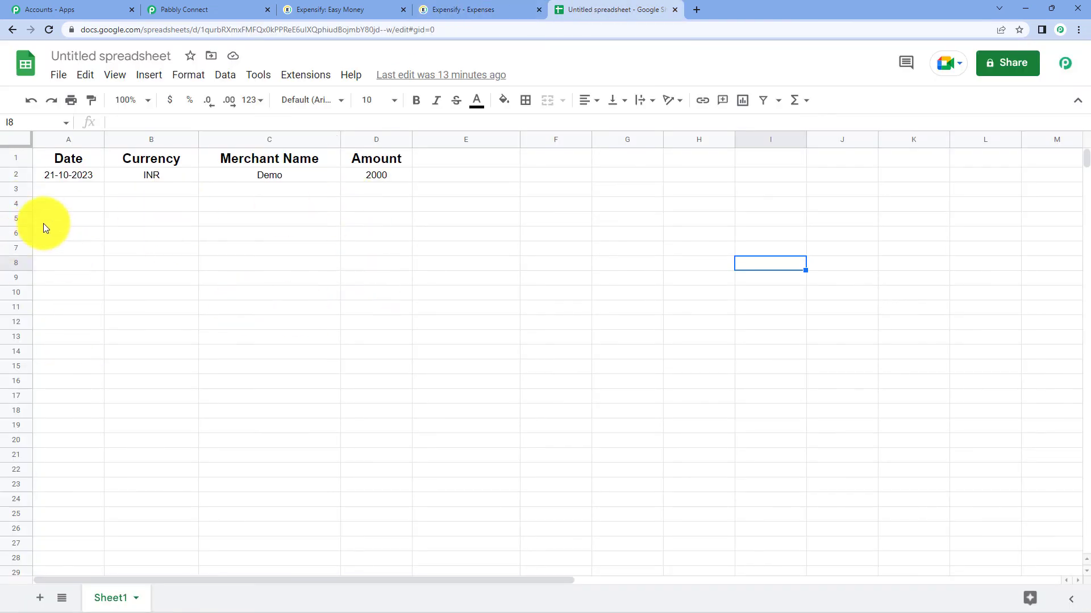
pyautogui.click(61, 193)
pyautogui.write('22-10-2023')
pyautogui.click(160, 189)
pyautogui.write('USD')
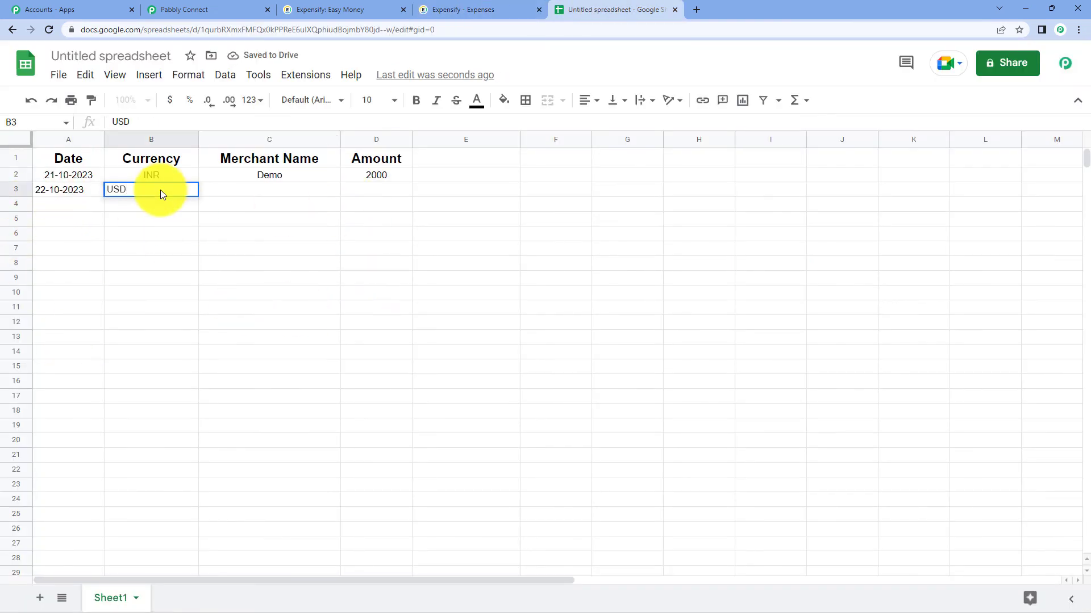
pyautogui.click(283, 187)
pyautogui.write('Test')
pyautogui.click(377, 187)
pyautogui.write('4000')
pyautogui.click(550, 391)
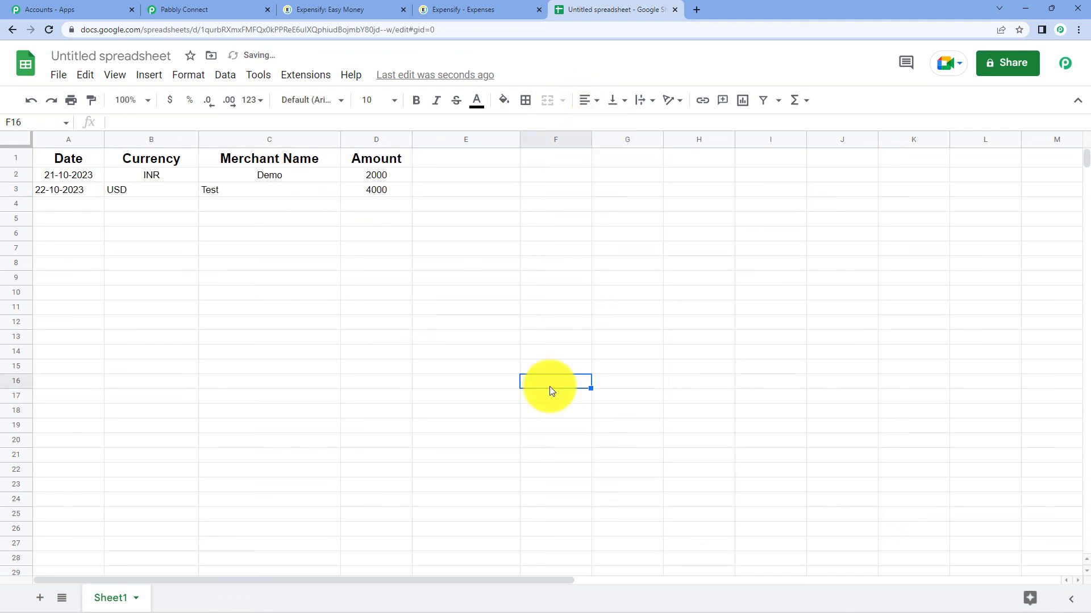
# - Centre-align row 3 horizontally to match the row above
pyautogui.click(15, 190)
pyautogui.click(591, 100)
pyautogui.click(598, 111)
pyautogui.click(611, 312)
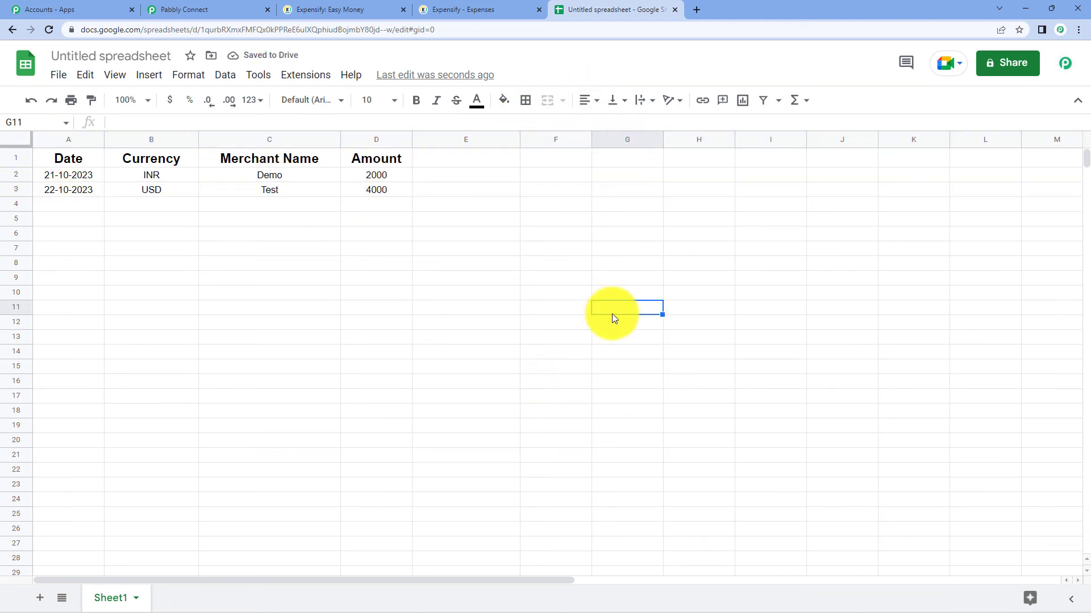
# - Reload Expensify's expenses and compare the new $4,000.00 Test entry with the spreadsheet
pyautogui.click(450, 9)
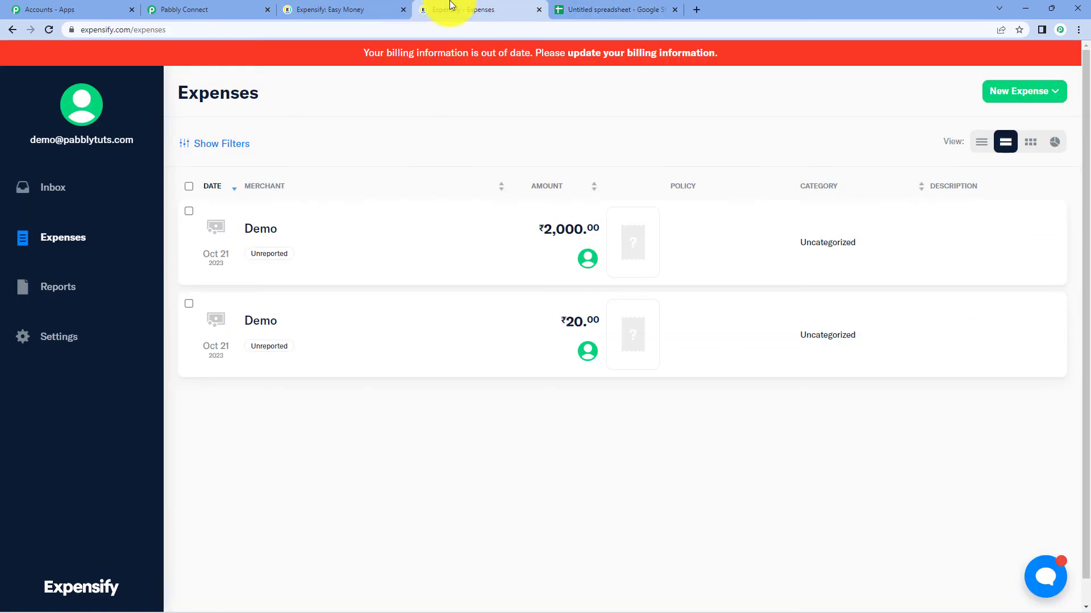
pyautogui.click(49, 30)
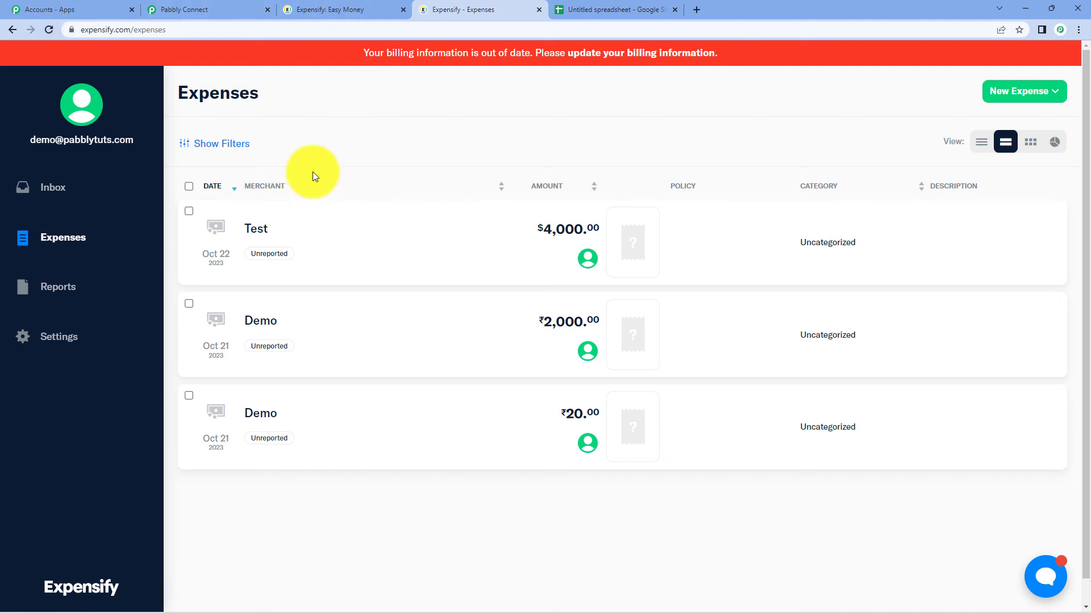
pyautogui.click(652, 9)
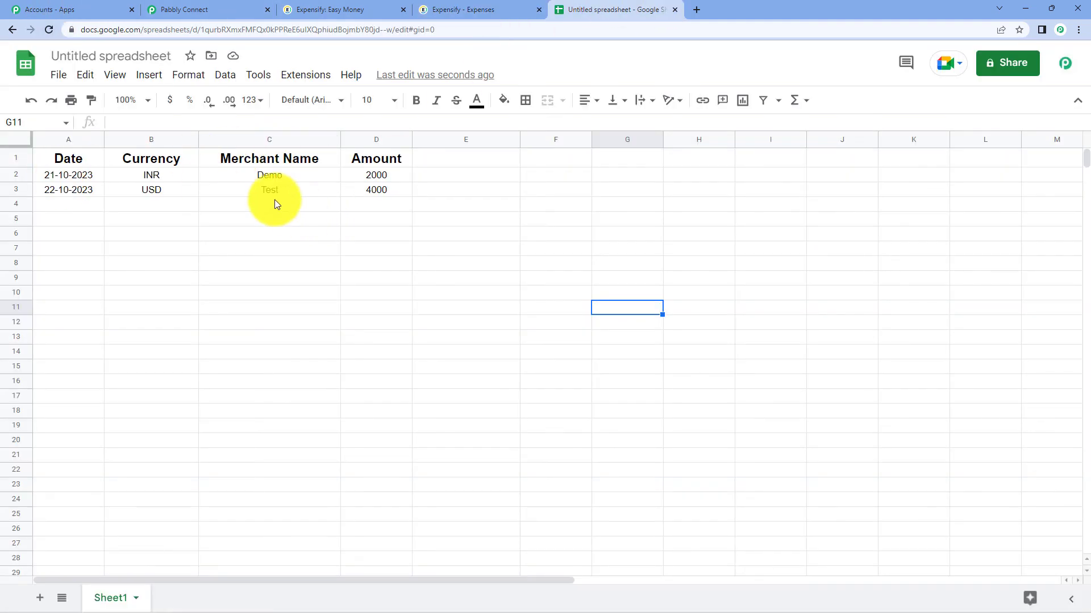
pyautogui.click(310, 8)
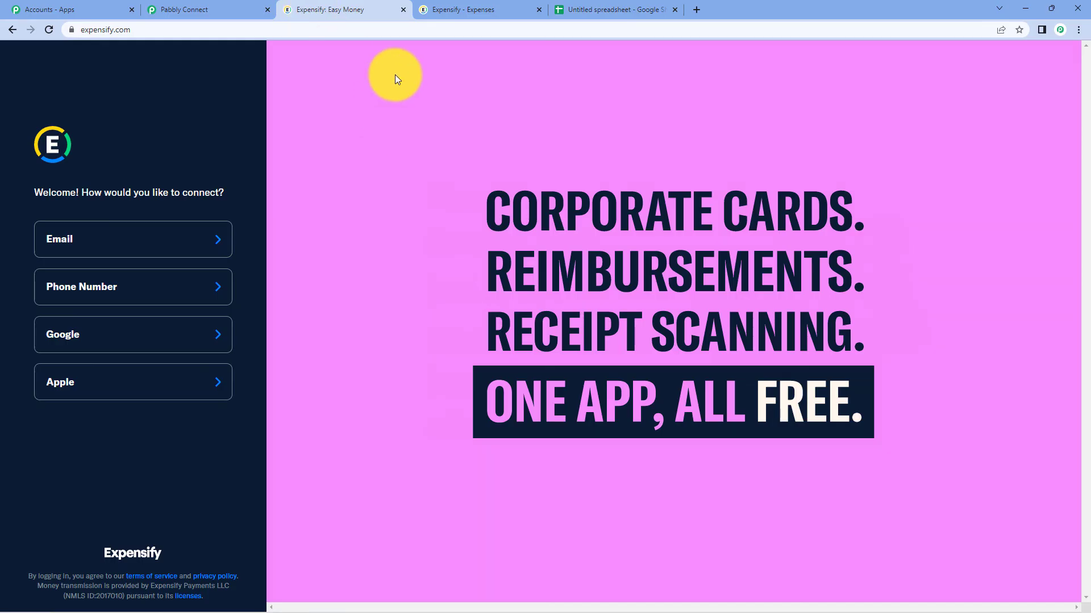
pyautogui.click(466, 10)
# - Check the Test expense's details and its Oct 22 2023 date, then return to Pabbly Connect
pyautogui.click(244, 228)
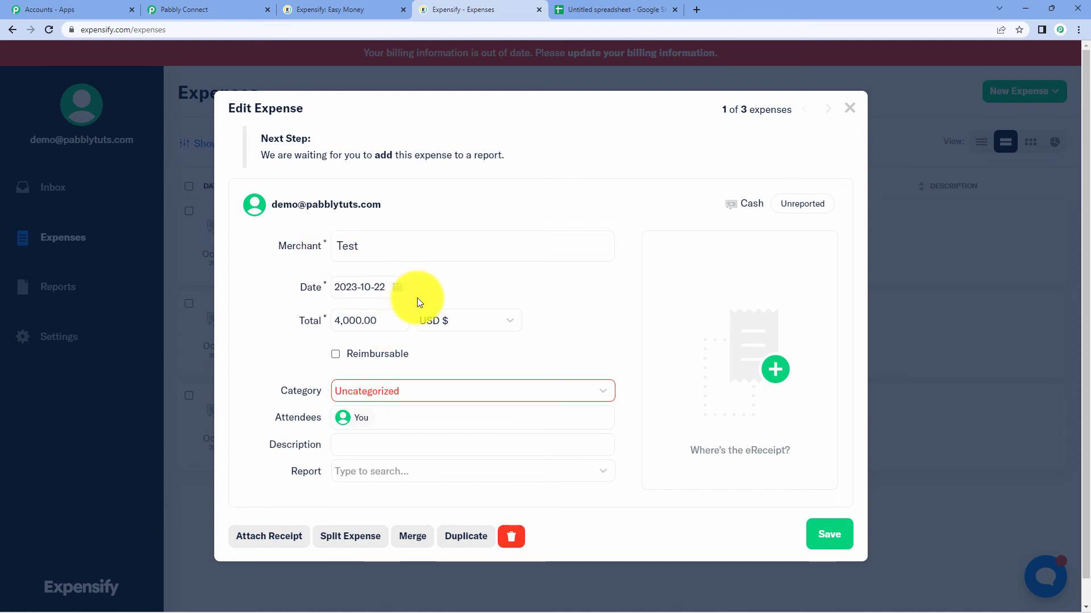
pyautogui.click(368, 302)
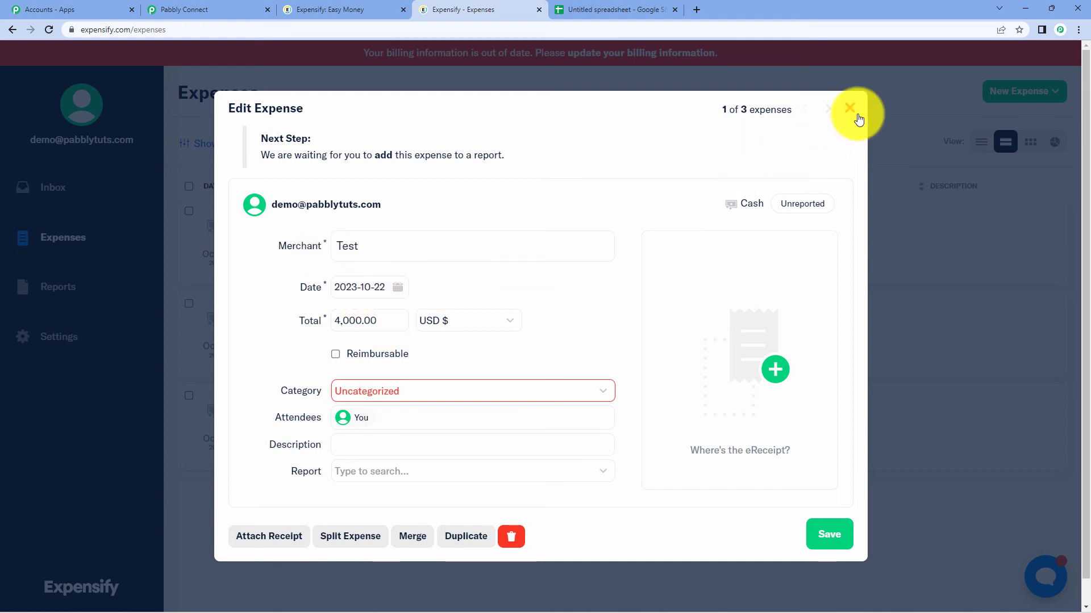
pyautogui.click(850, 109)
pyautogui.click(226, 8)
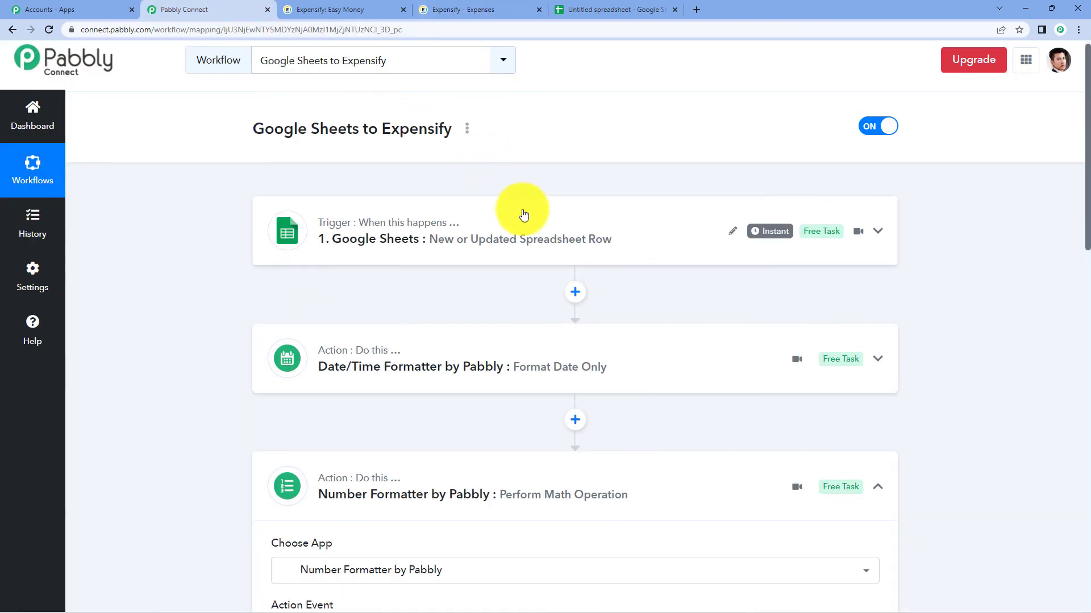
# - Collapse the Number Formatter step in the workflow
pyautogui.scroll(-4, 437, 267)
pyautogui.click(414, 236)
pyautogui.scroll(3, 568, 241)
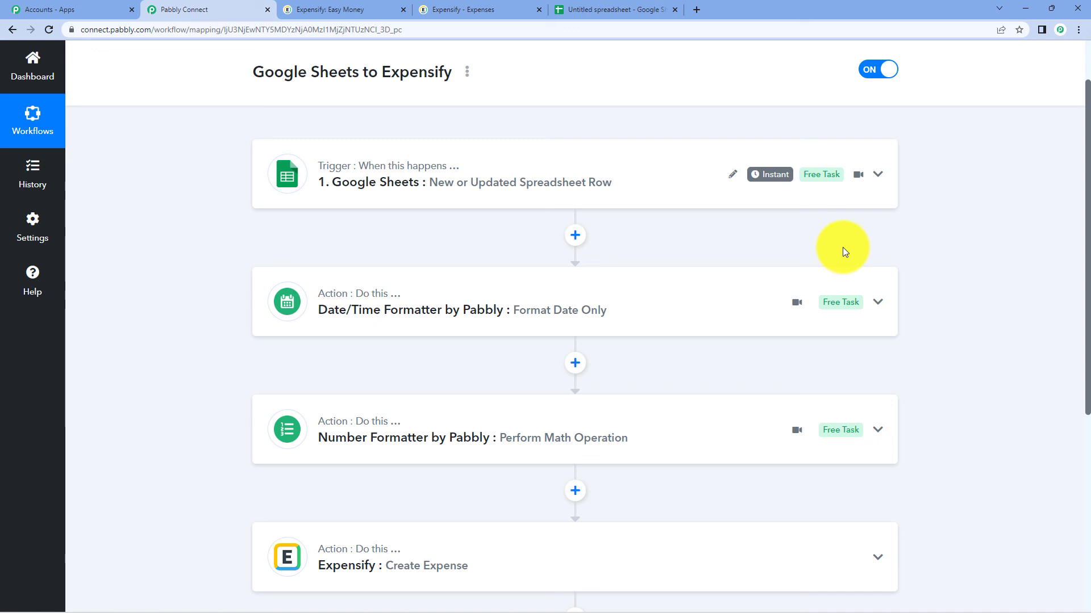
# - Review the spreadsheet and Expensify expenses, then return to the top of the Pabbly workflow
pyautogui.click(613, 9)
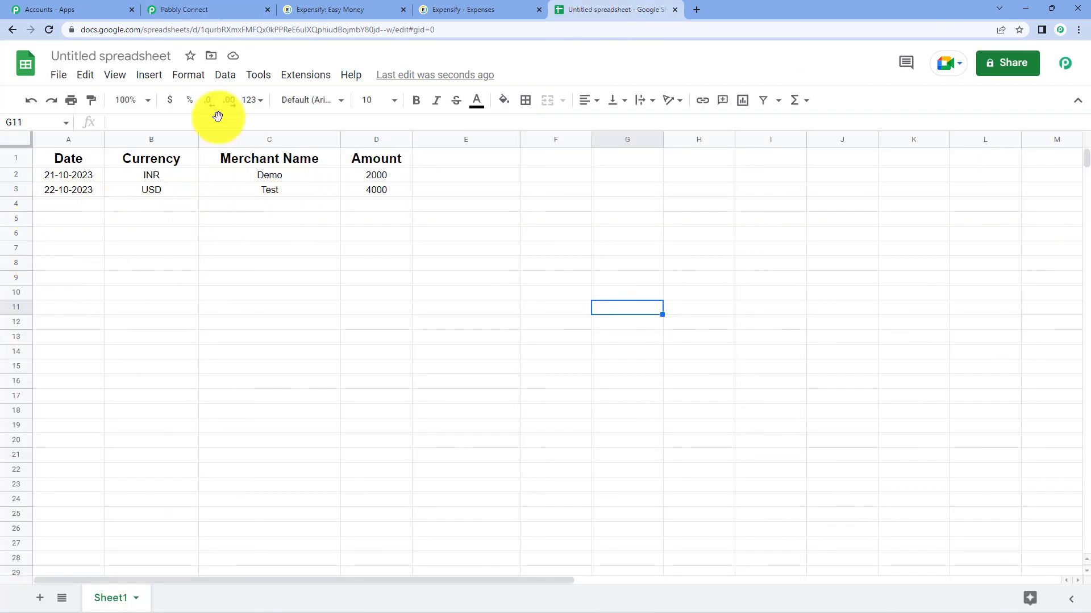
pyautogui.click(310, 6)
pyautogui.click(487, 6)
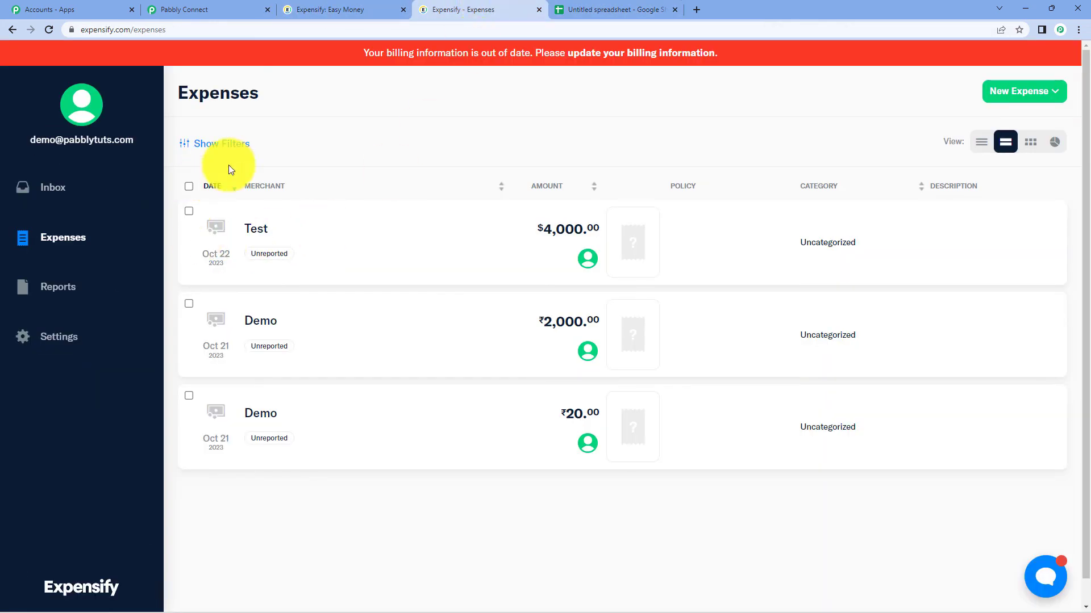
pyautogui.click(213, 7)
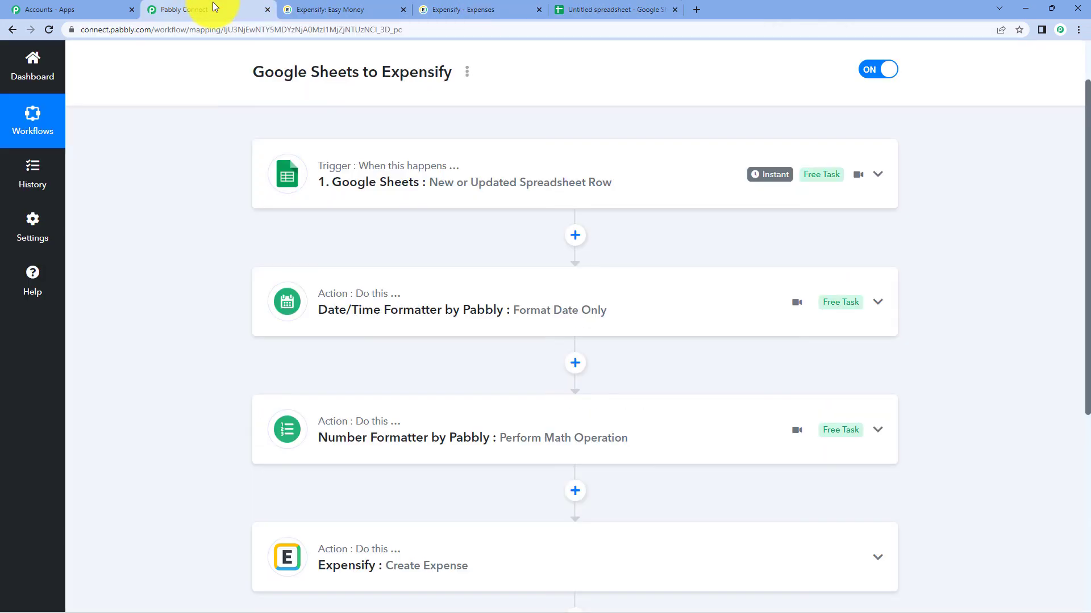
pyautogui.scroll(2, 980, 292)
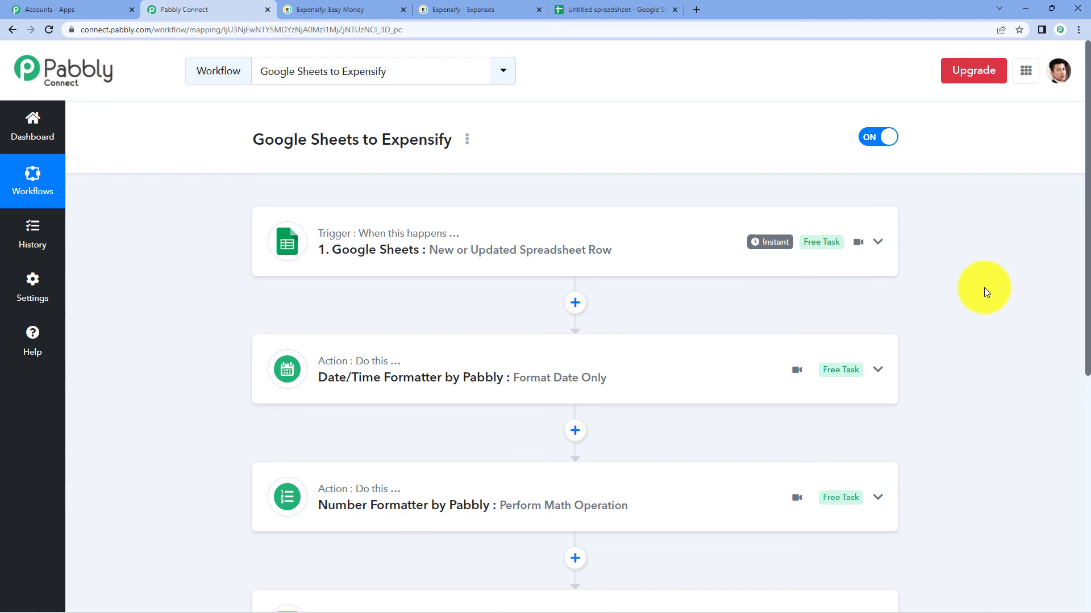